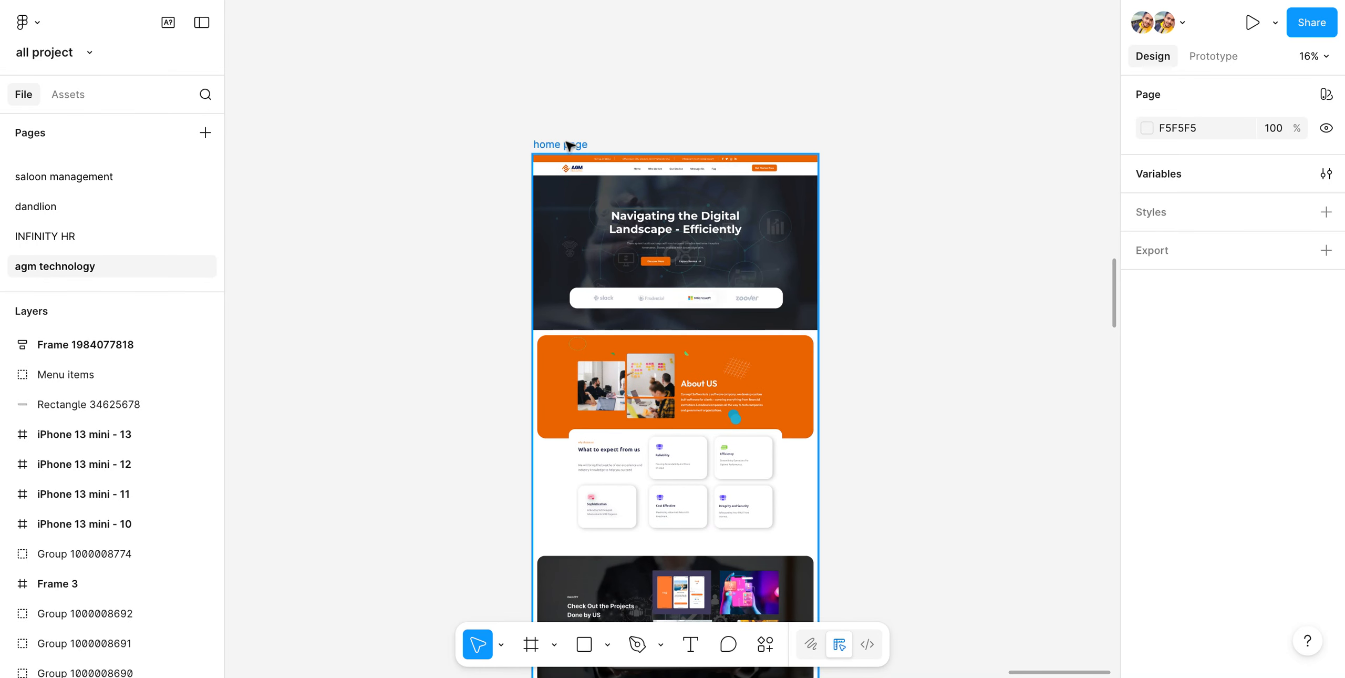
# Shift the home page frame slightly up and to the right on the canvas, keeping it selected
pyautogui.moveTo(569, 145); pyautogui.dragTo(563, 84)
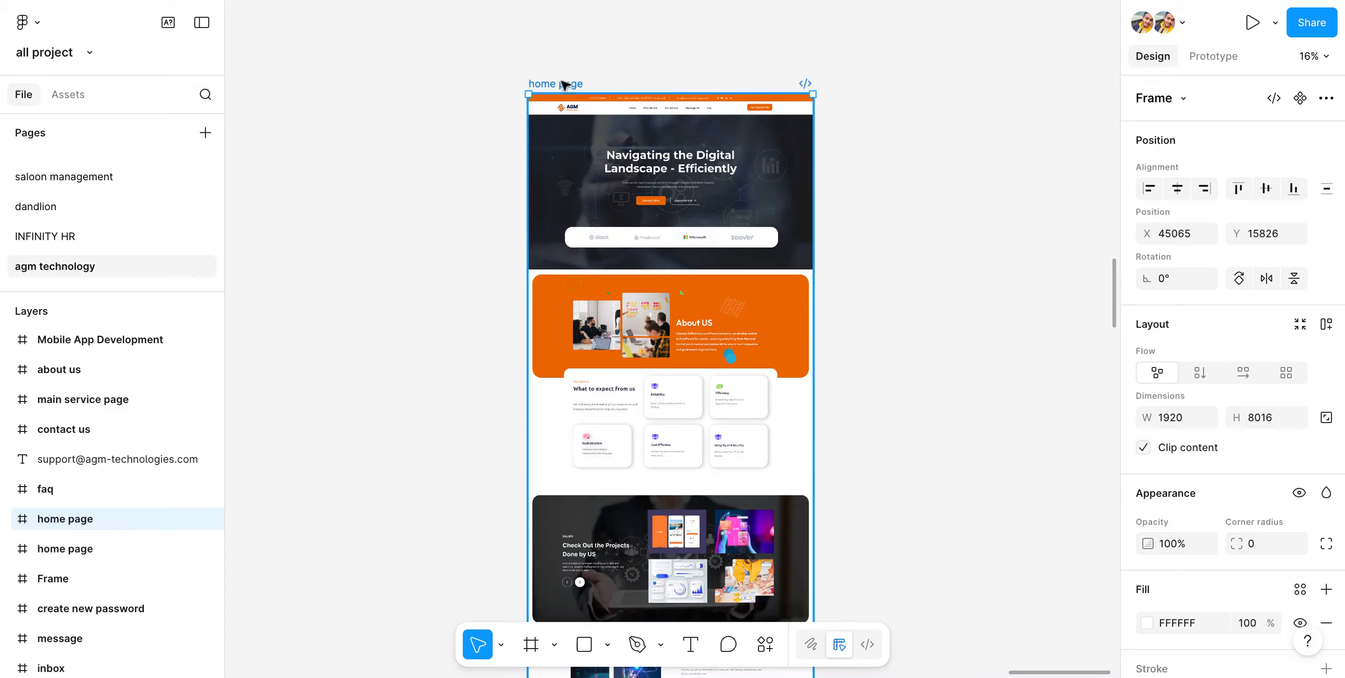
pyautogui.click(560, 66)
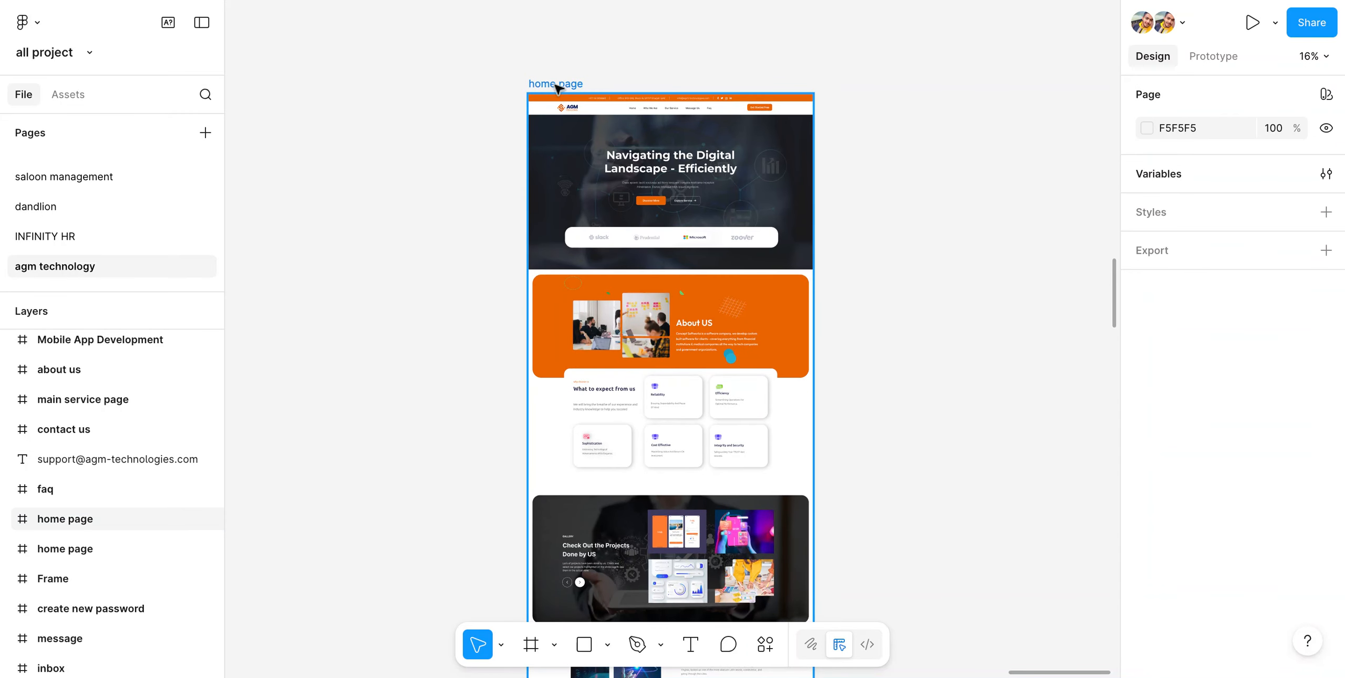
pyautogui.moveTo(557, 83); pyautogui.dragTo(637, 59)
# Add an export setting to the home page frame and set its format to JPEG
pyautogui.scroll(-4, 1150, 342)
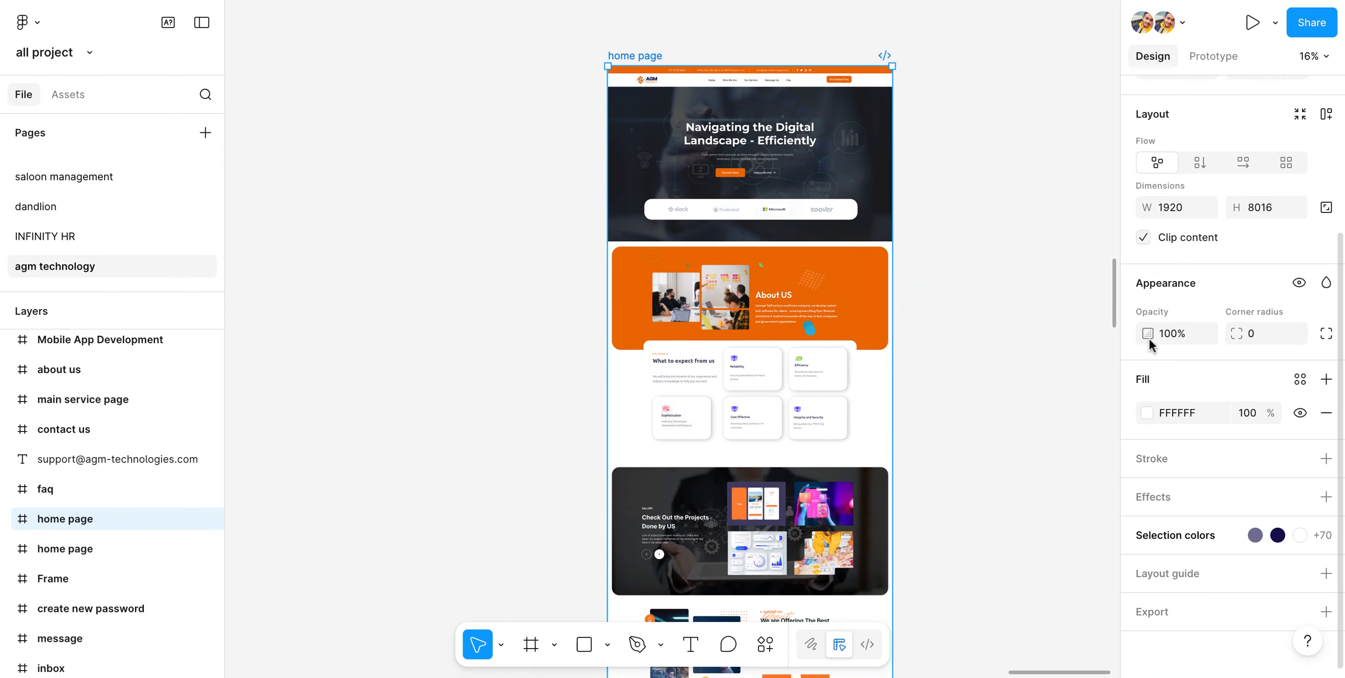
pyautogui.click(1326, 611)
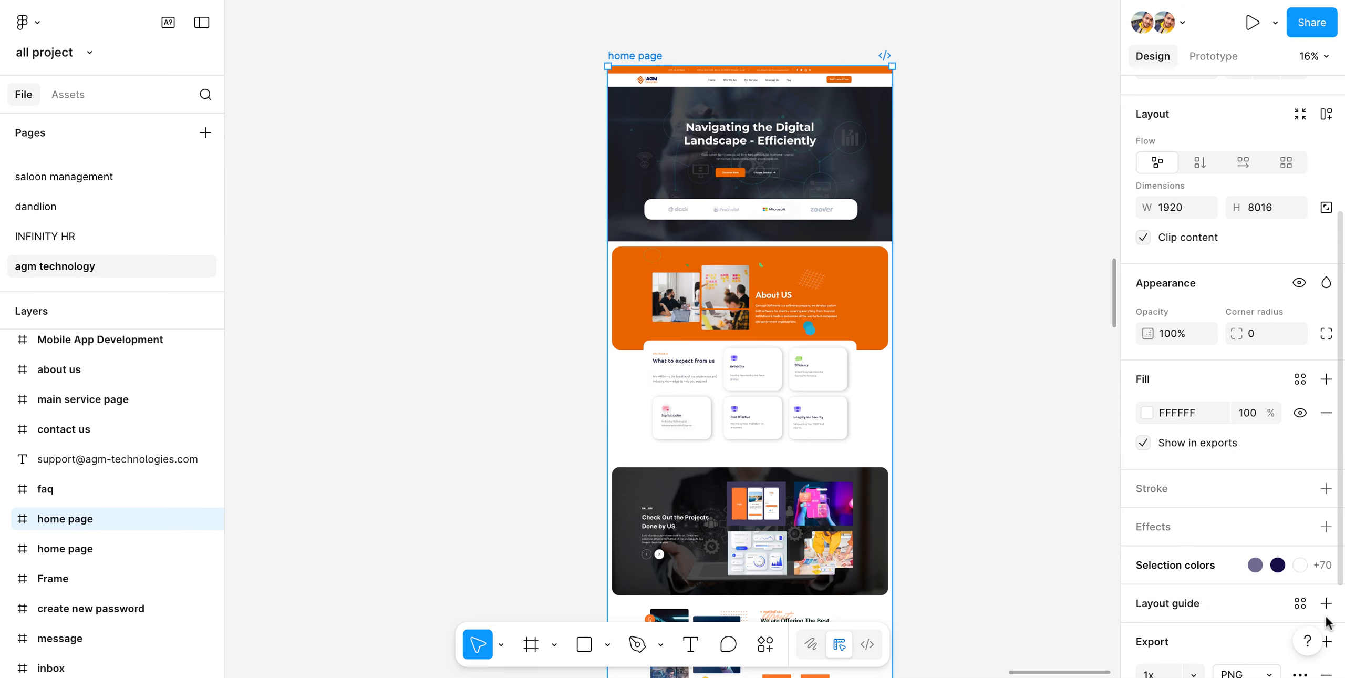
pyautogui.scroll(-2, 1249, 565)
pyautogui.scroll(-1, 1249, 564)
pyautogui.click(1248, 551)
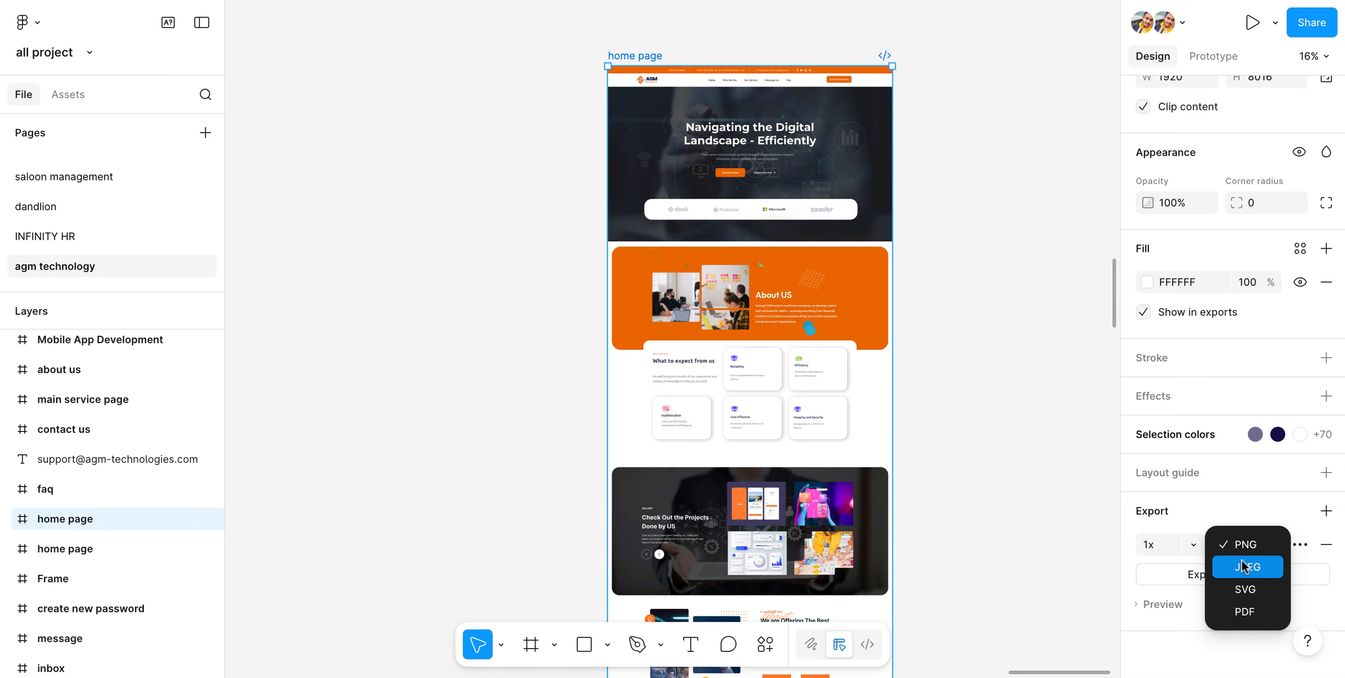
pyautogui.click(1242, 563)
# Show the export preview and export the home page frame
pyautogui.click(1166, 607)
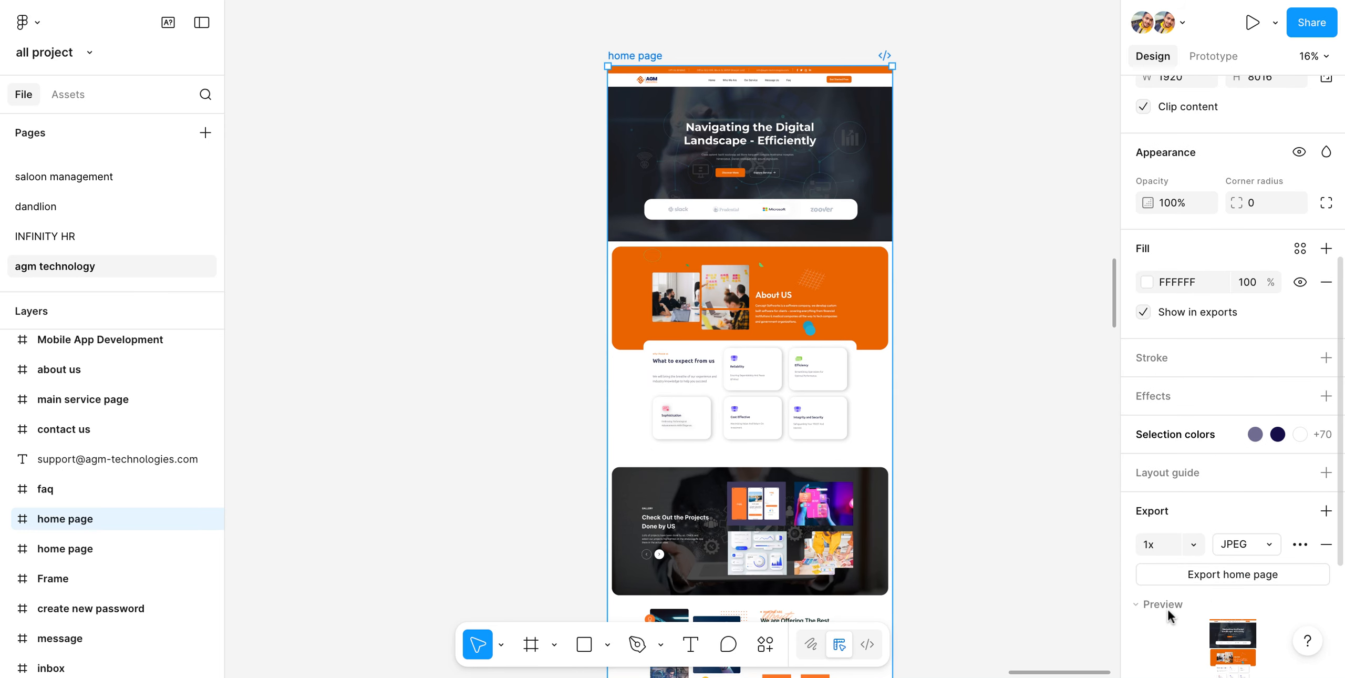
pyautogui.scroll(-4, 1167, 607)
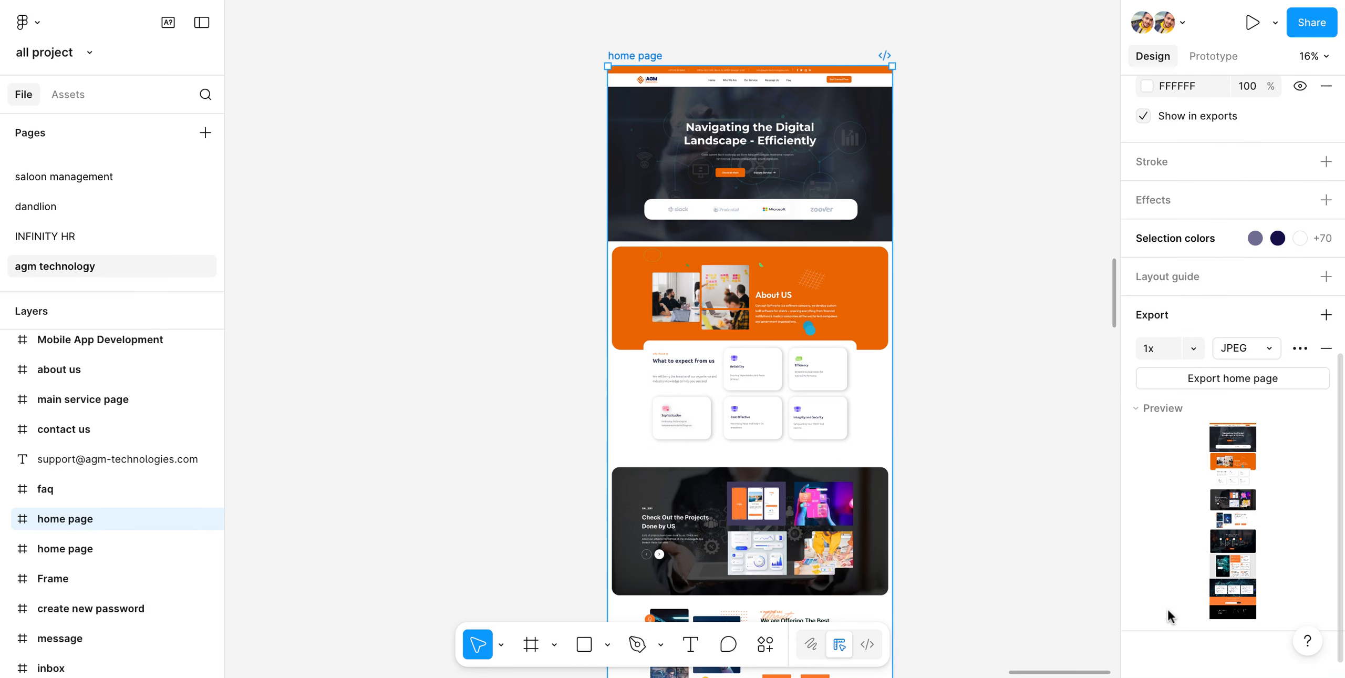
pyautogui.click(1177, 383)
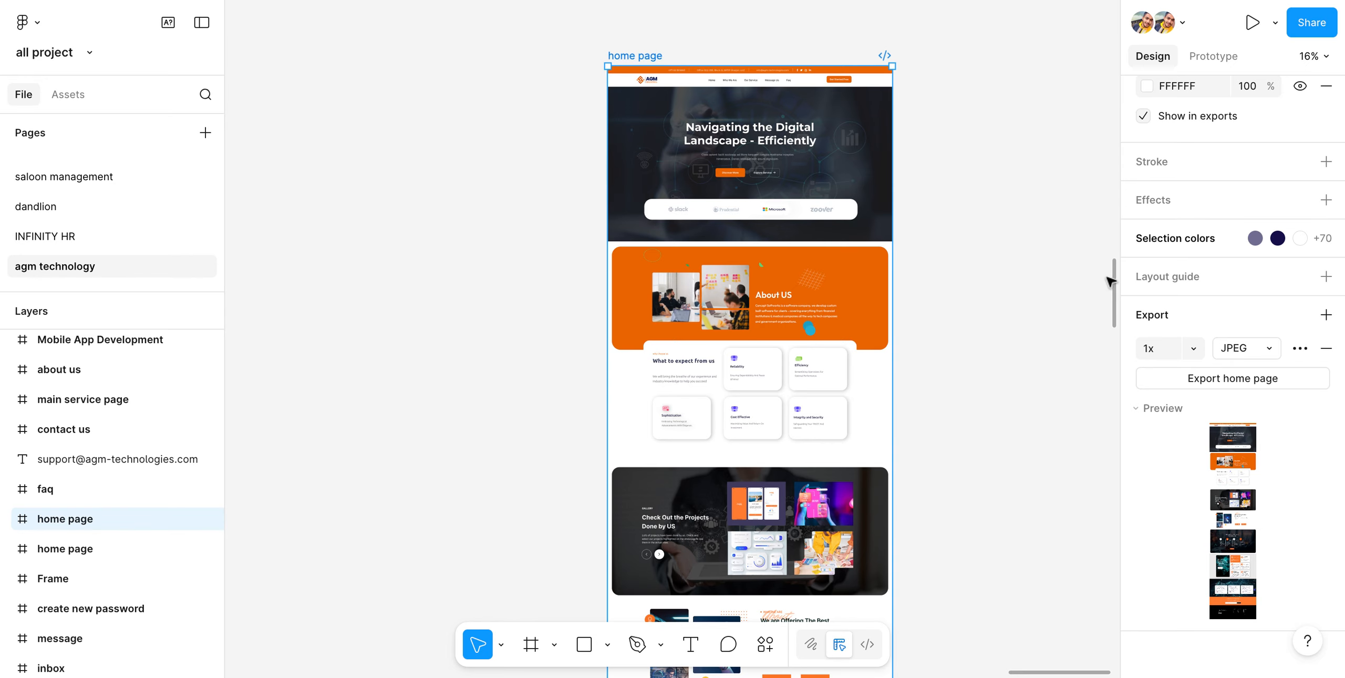
# Paste the home page image into the empty area right of the home page frame and move it down to about Y 15280
pyautogui.hscroll(5, 1041, 283)
pyautogui.hscroll(2, 1040, 284)
pyautogui.scroll(1, 1041, 284)
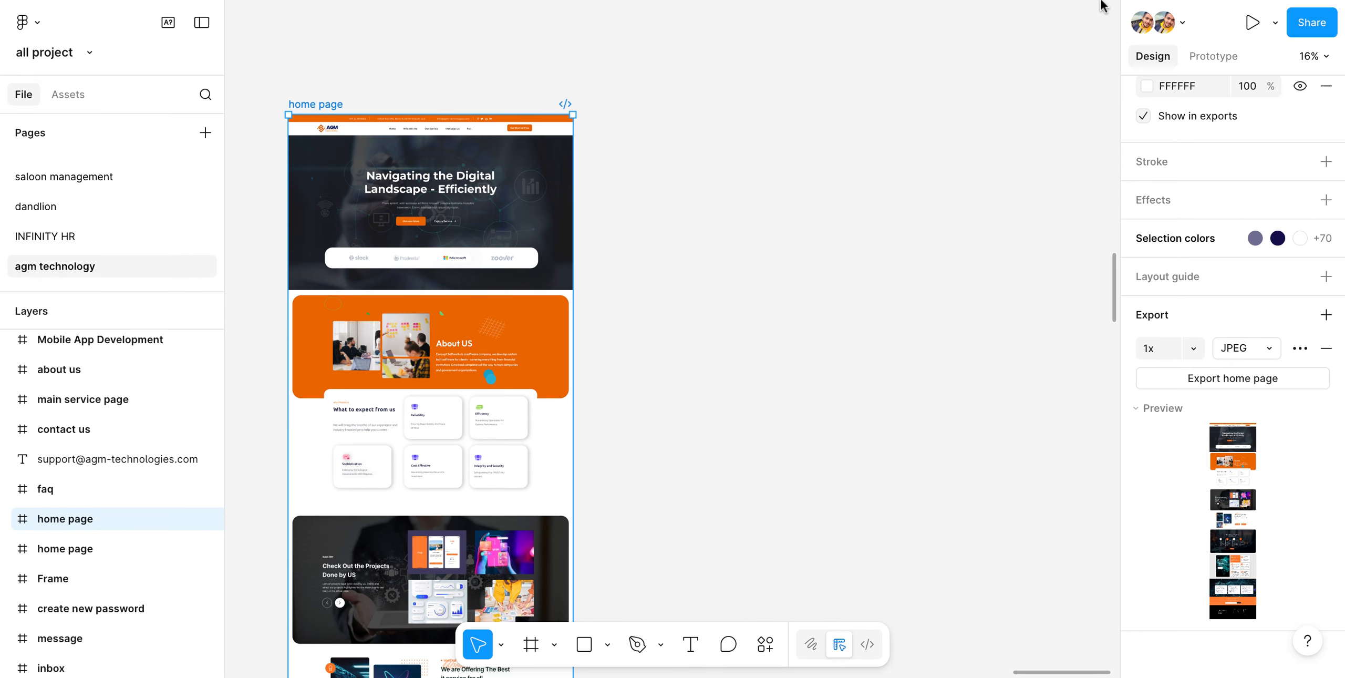
pyautogui.hotkey('ctrl', 'v')
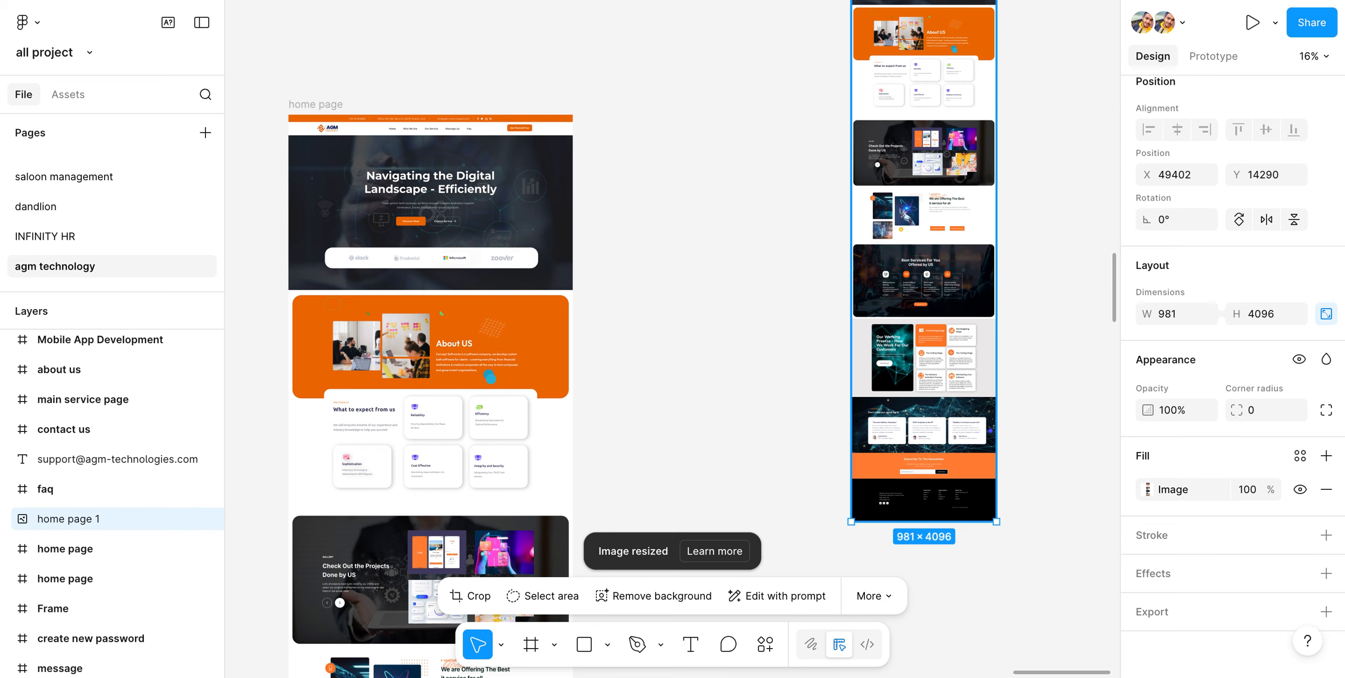
pyautogui.moveTo(928, 226); pyautogui.dragTo(930, 372)
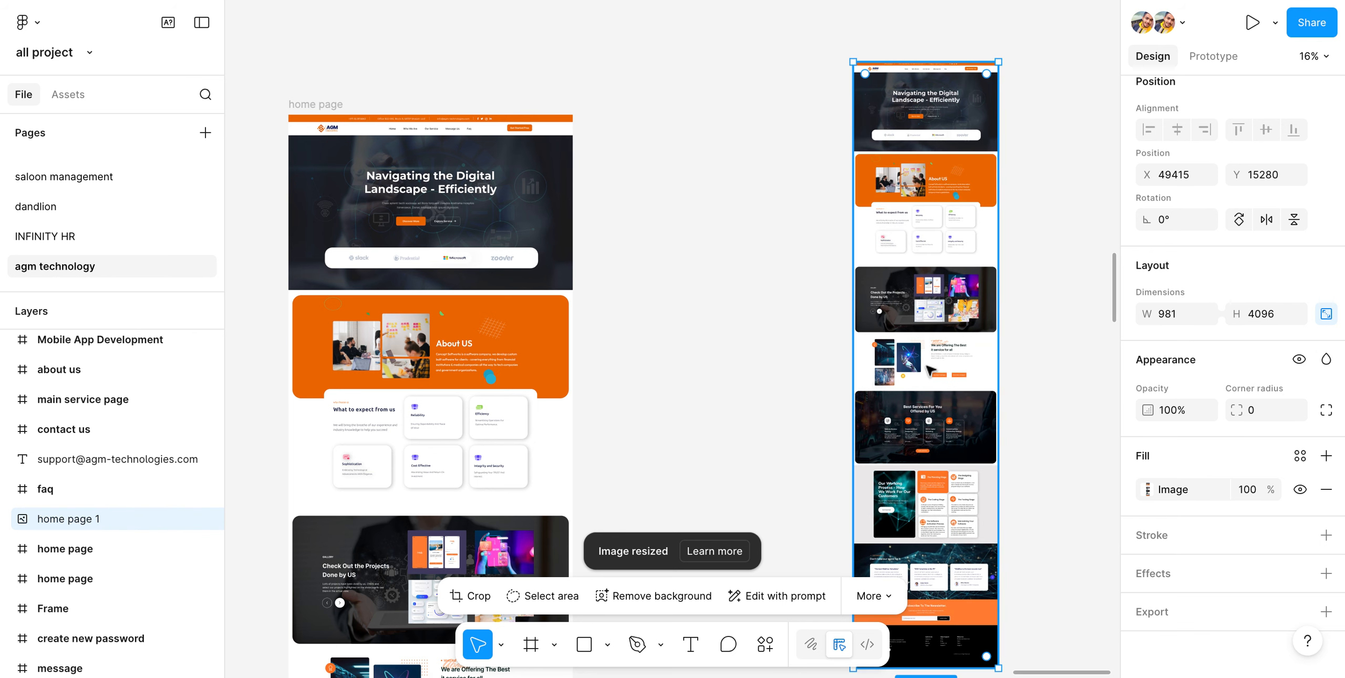
# Move the pasted image closer to the home page frame, to X 48969 and Y 15637, with their top edges level
pyautogui.scroll(5, 928, 371)
pyautogui.click(656, 366)
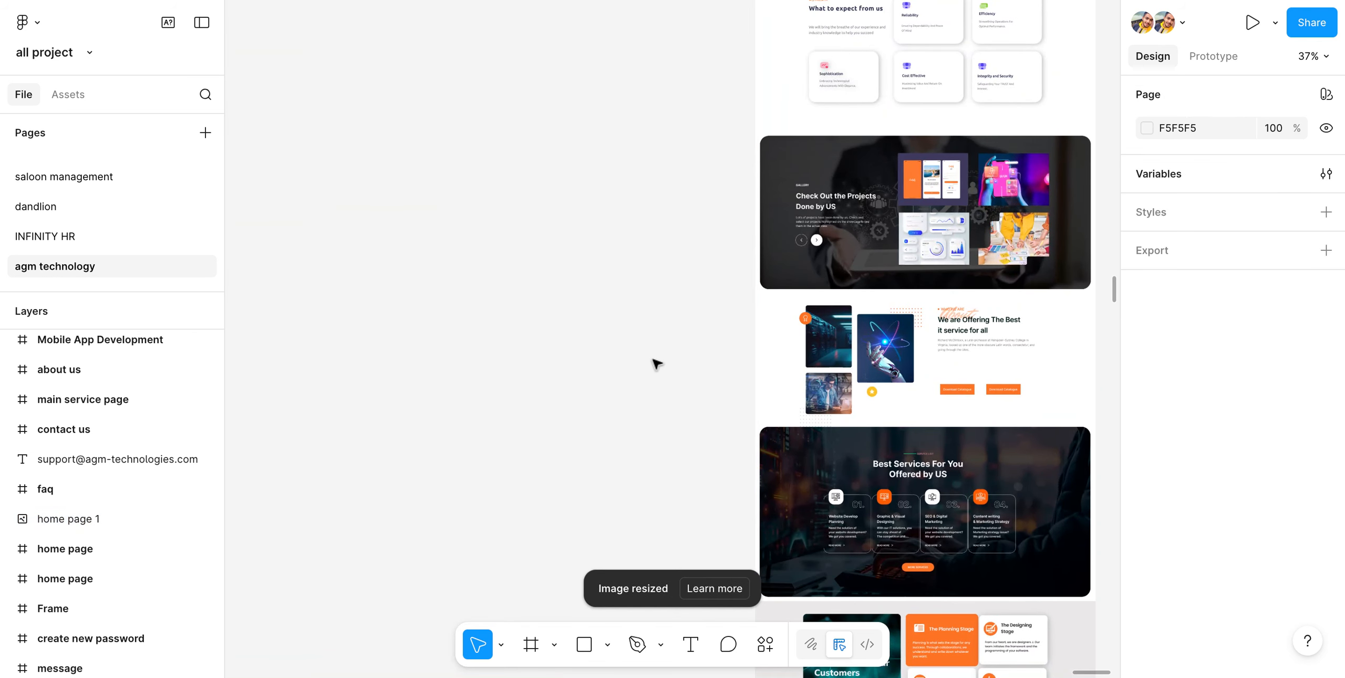
pyautogui.scroll(-5, 638, 372)
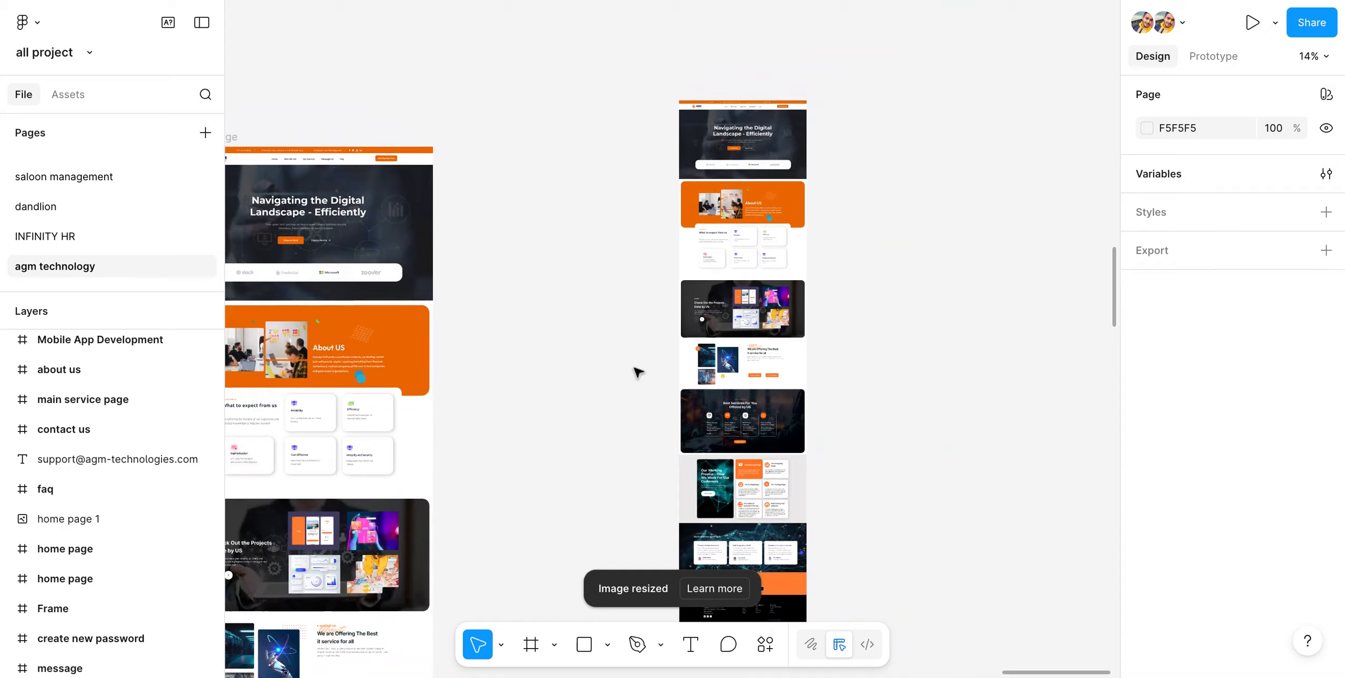
pyautogui.click(736, 334)
pyautogui.moveTo(736, 334); pyautogui.dragTo(679, 374)
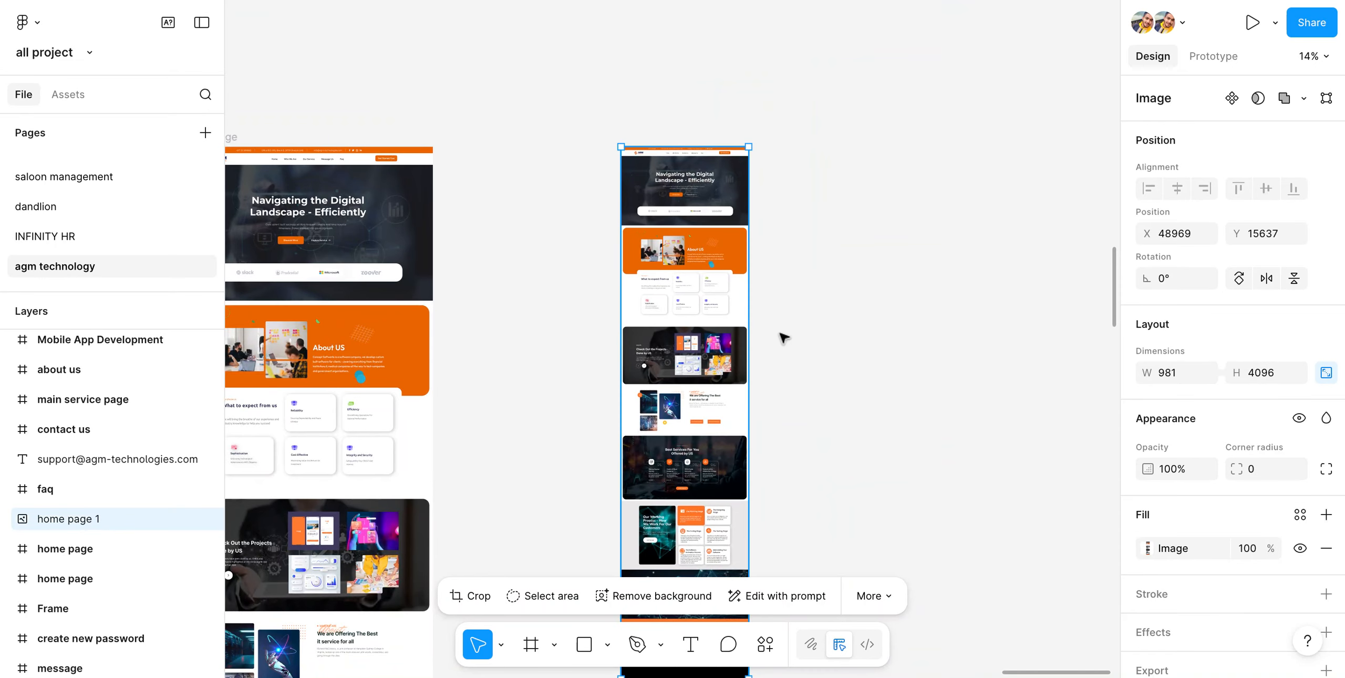
pyautogui.click(783, 338)
# Draw a new frame of about 469 × 354 on the canvas to the right of the pasted image
pyautogui.hscroll(5, 781, 337)
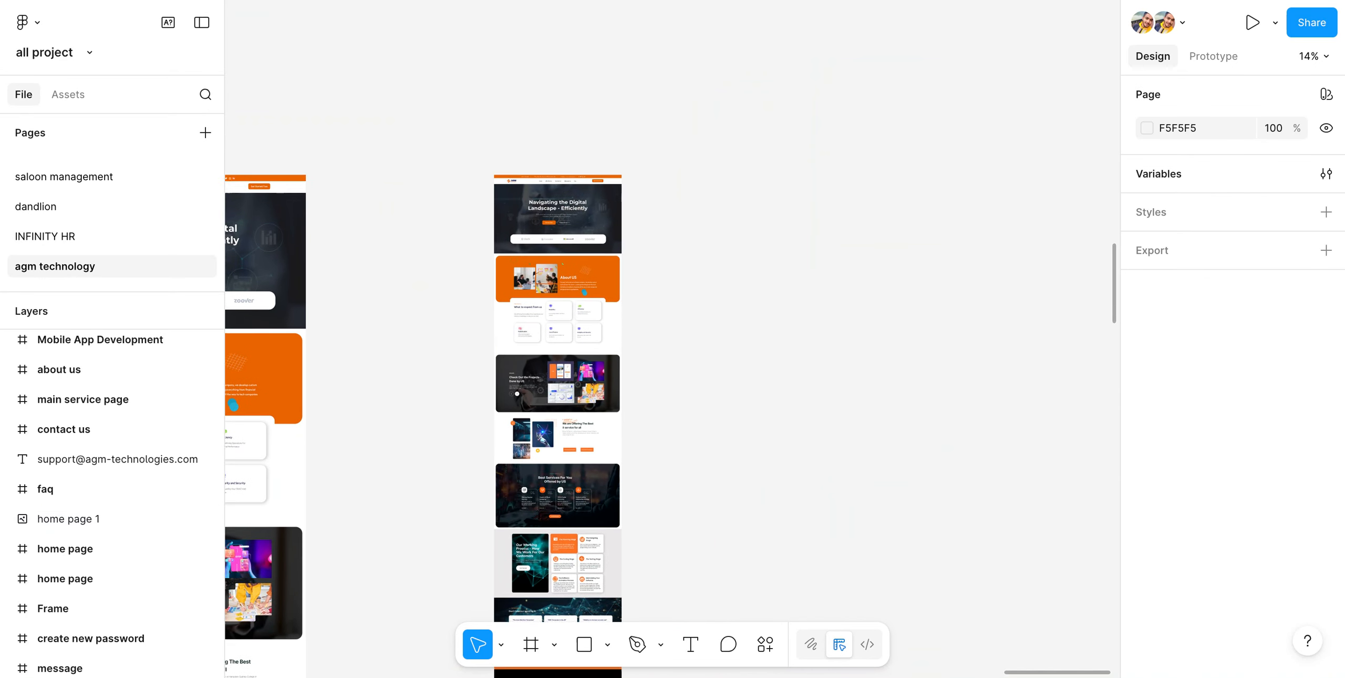
pyautogui.click(539, 653)
pyautogui.click(553, 644)
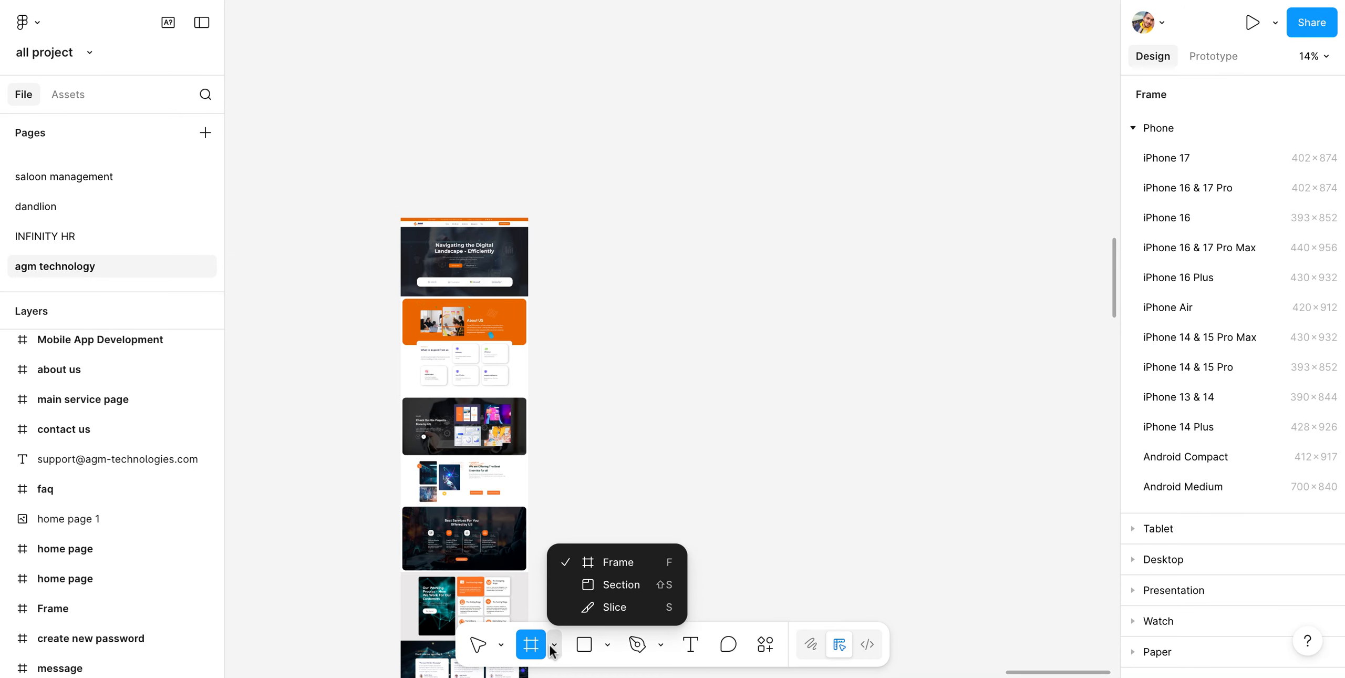
pyautogui.click(595, 562)
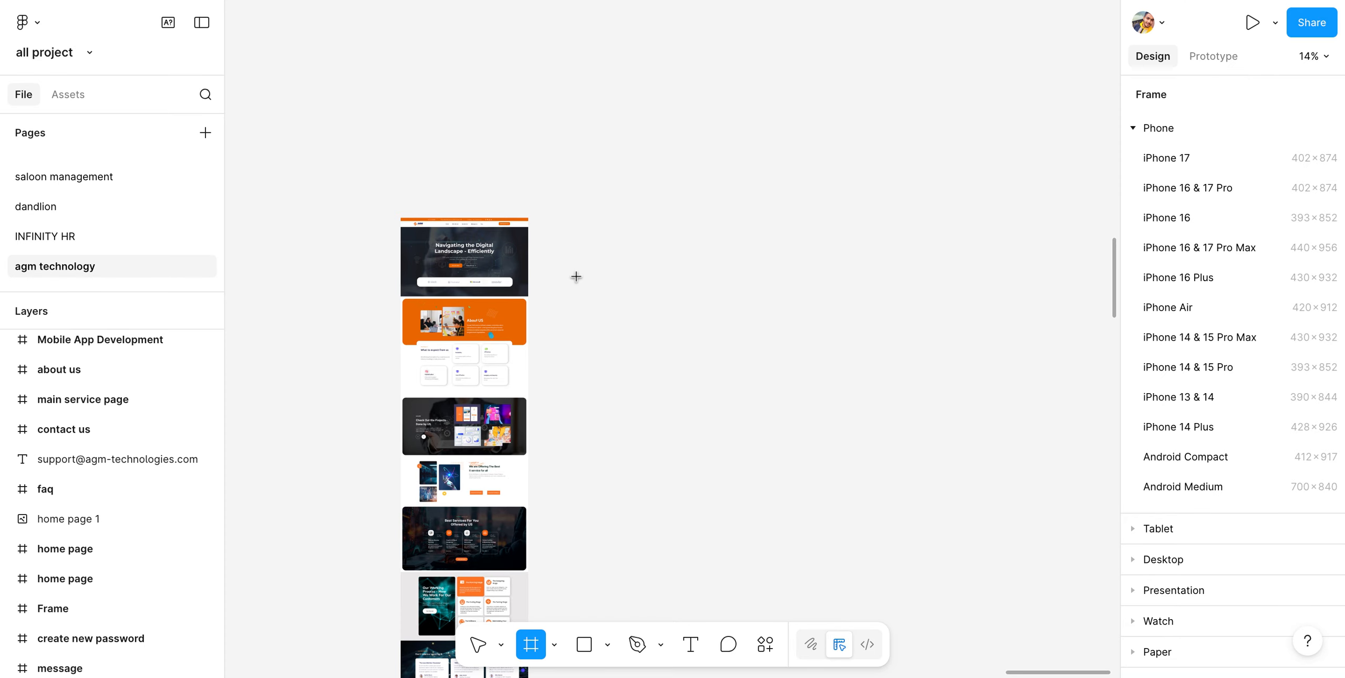
pyautogui.scroll(5, 574, 231)
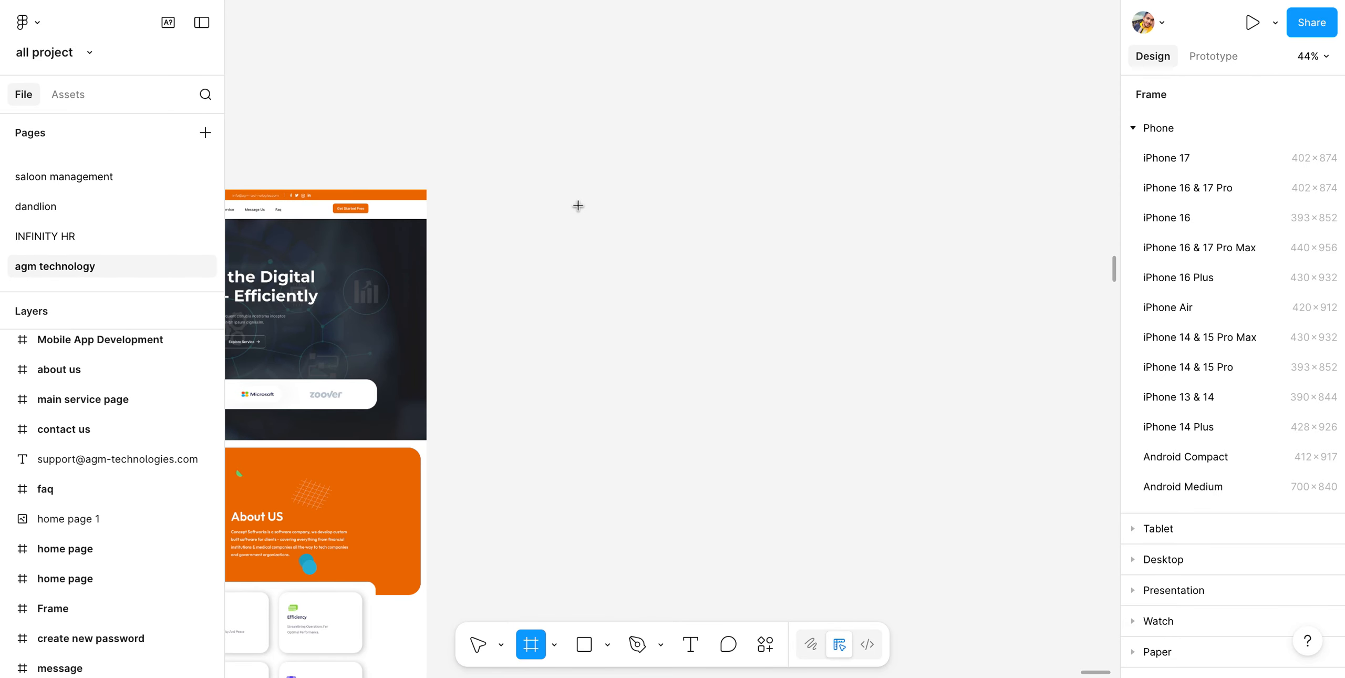
pyautogui.moveTo(573, 201); pyautogui.dragTo(768, 348)
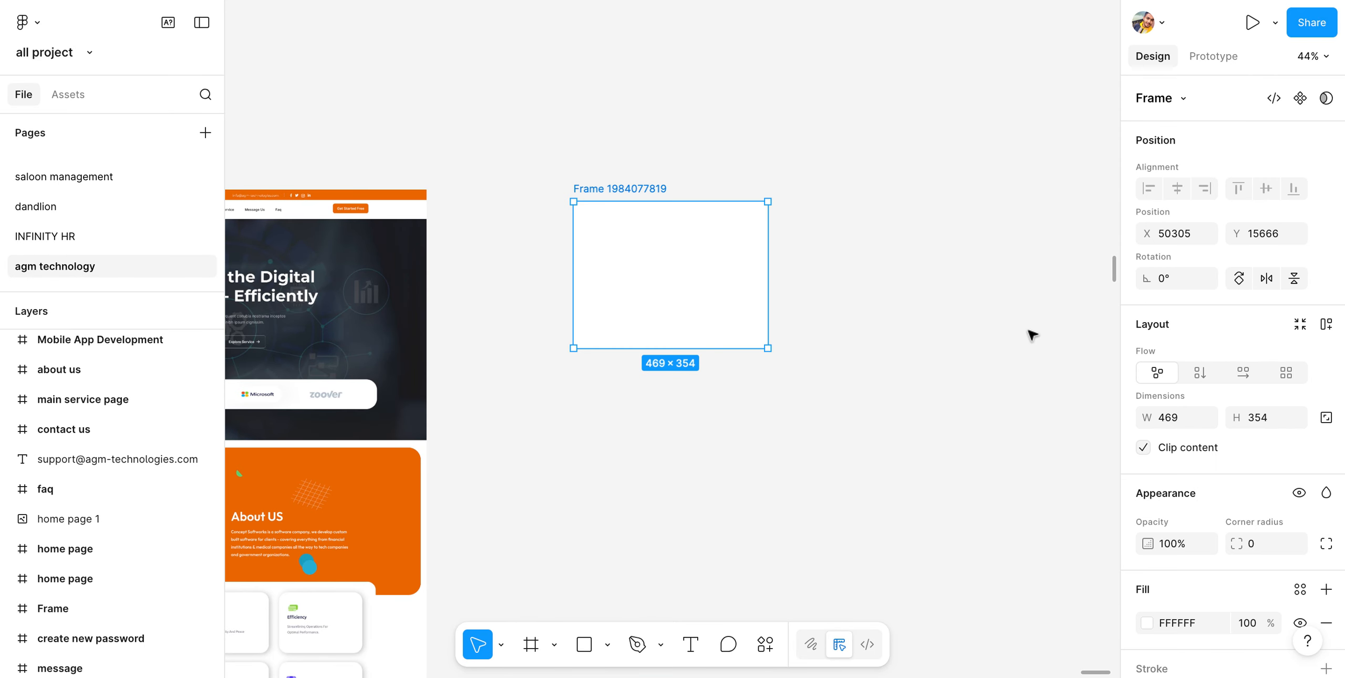
# Set the new frame's X position to 808
pyautogui.click(1177, 234)
pyautogui.doubleClick(1177, 235)
pyautogui.write('8')
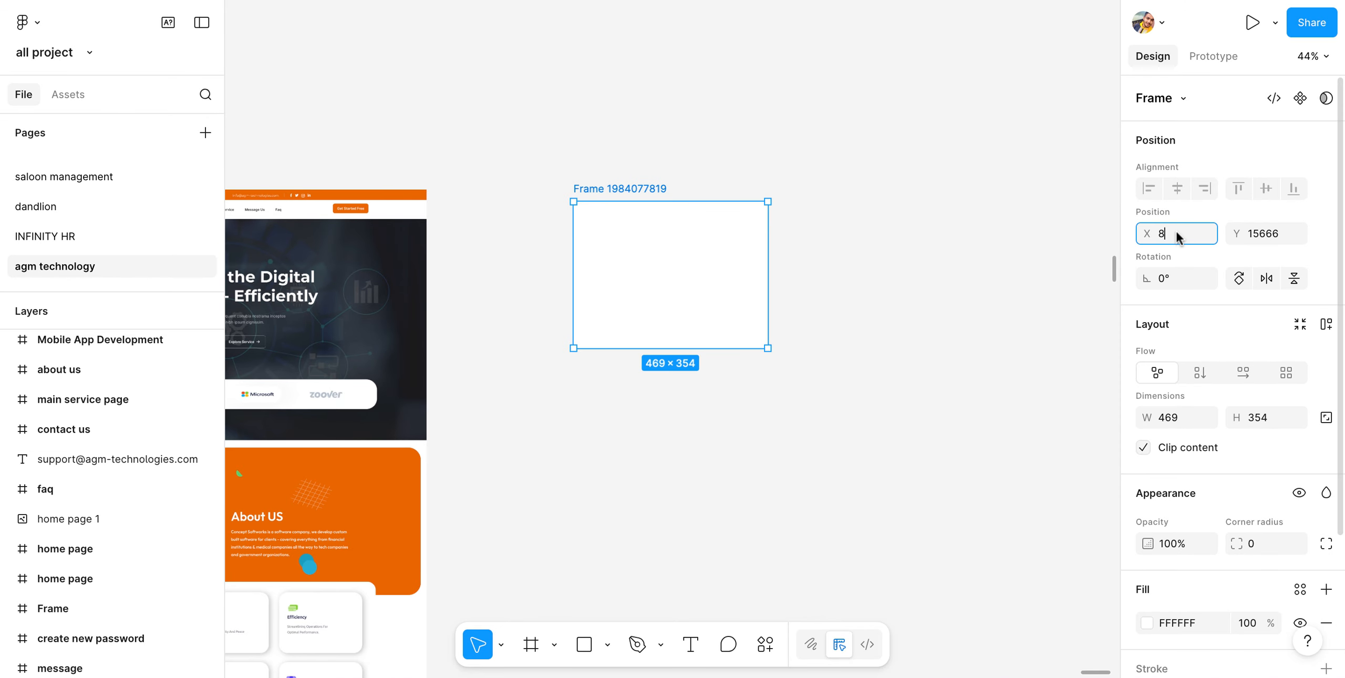
pyautogui.write('08\\]')
pyautogui.press('Return')
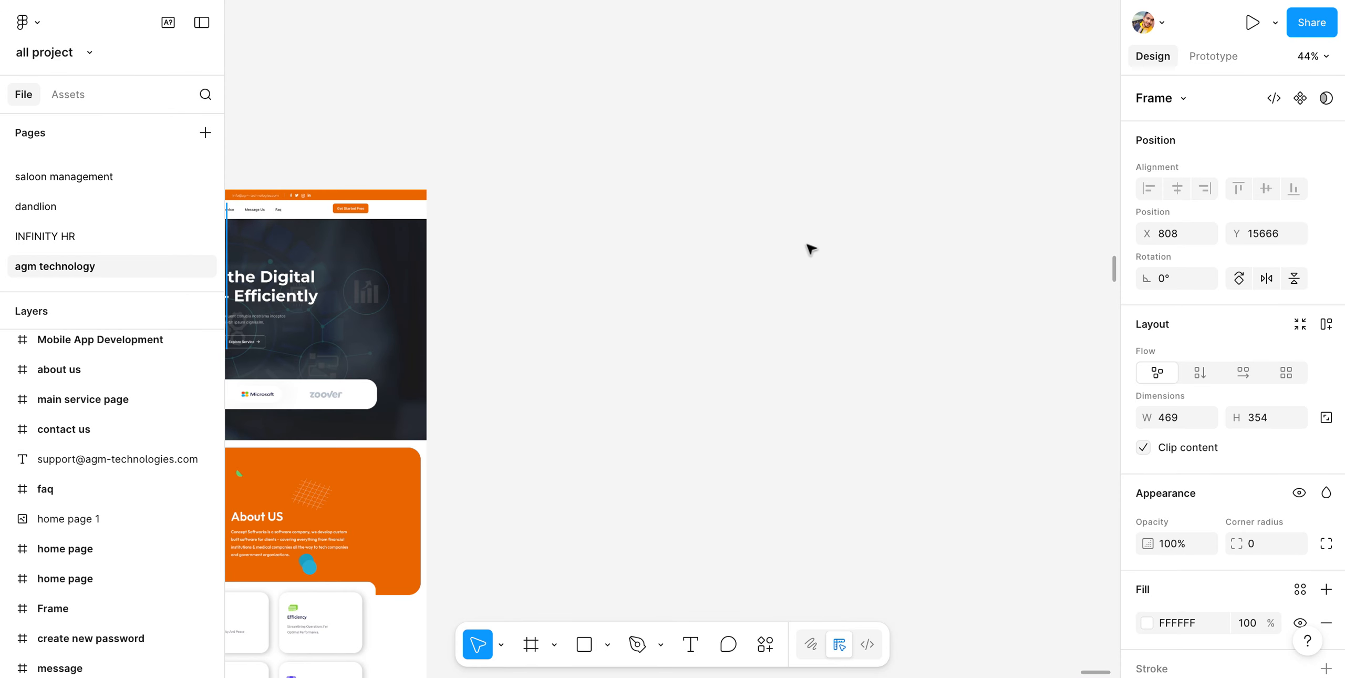
# Draw another frame of about 655 × 382 to the right of the pasted image, level with its top edge
pyautogui.scroll(-5, 841, 251)
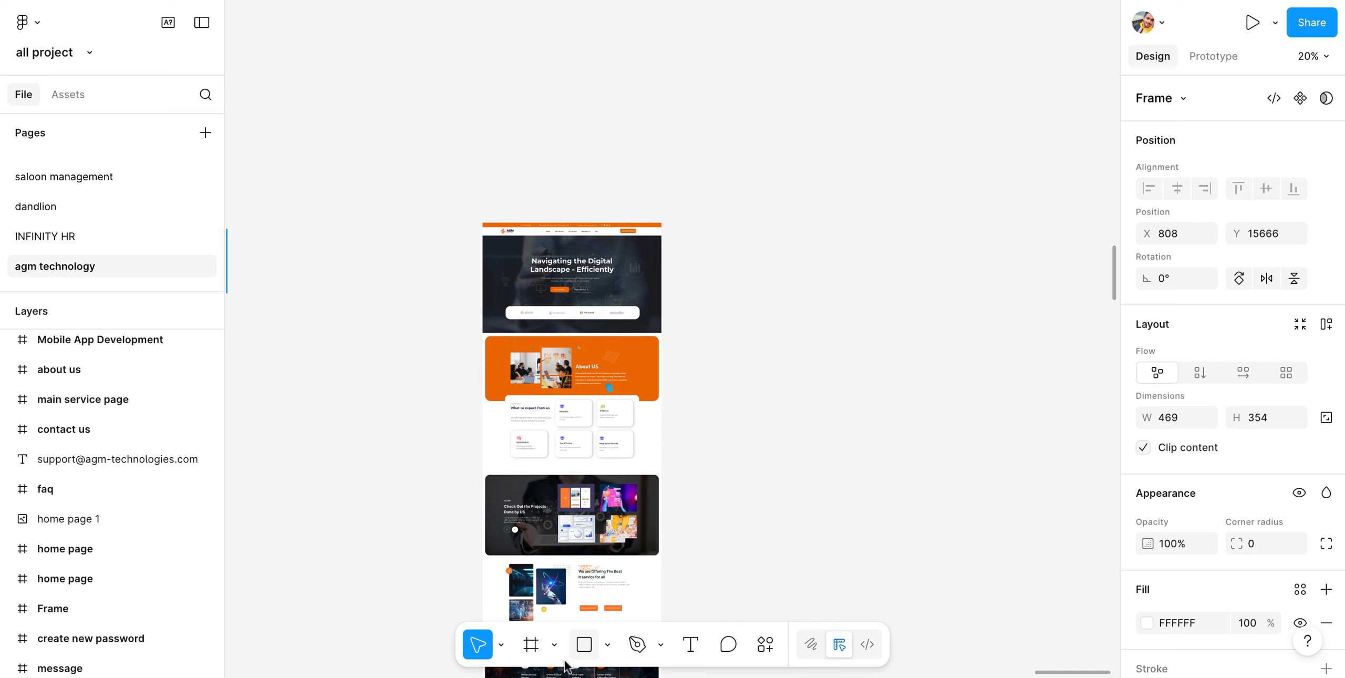
pyautogui.click(552, 650)
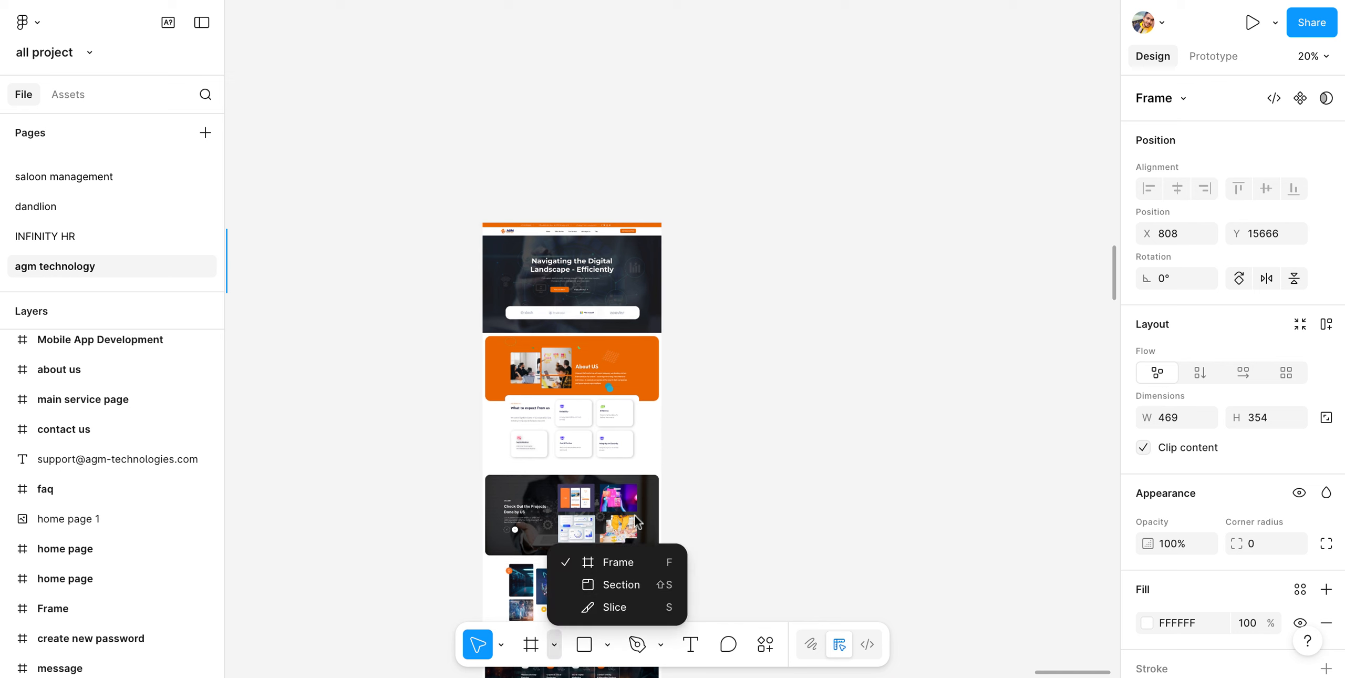
pyautogui.press('f')
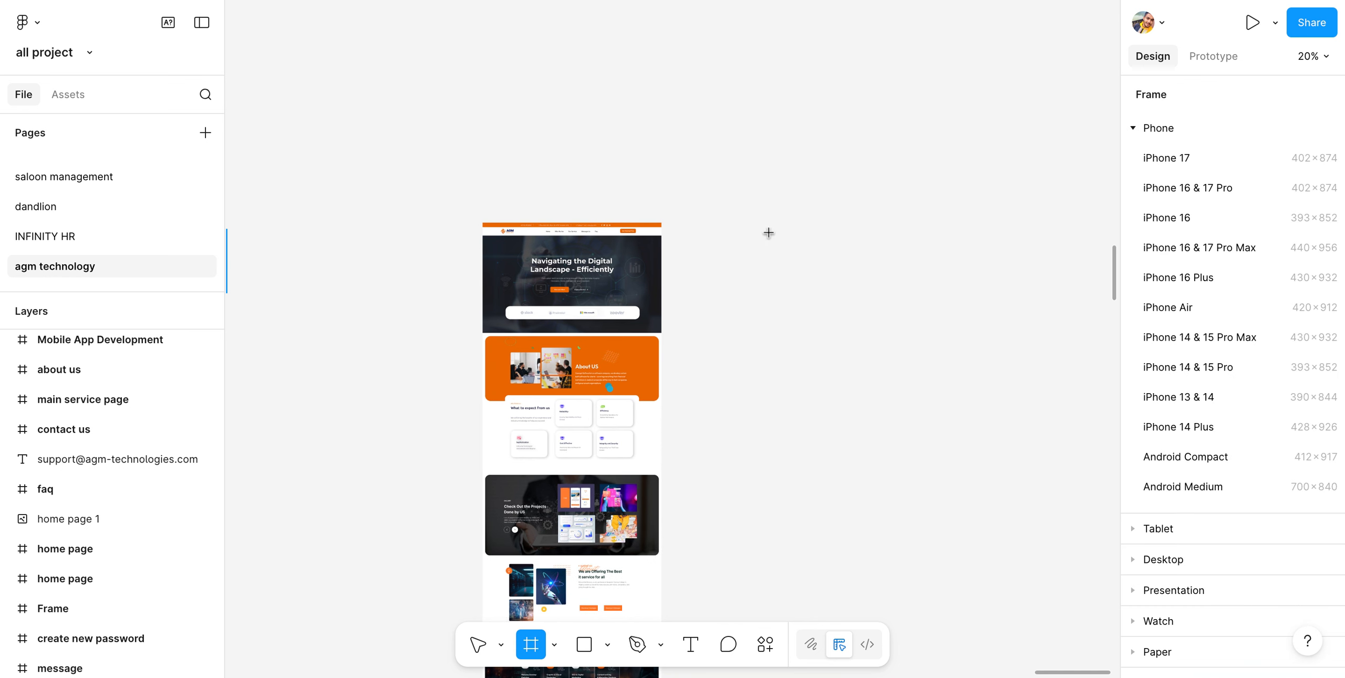
pyautogui.moveTo(752, 222)
pyautogui.mouseDown()
pyautogui.moveTo(881, 326)
pyautogui.moveTo(872, 292)
pyautogui.mouseUp()
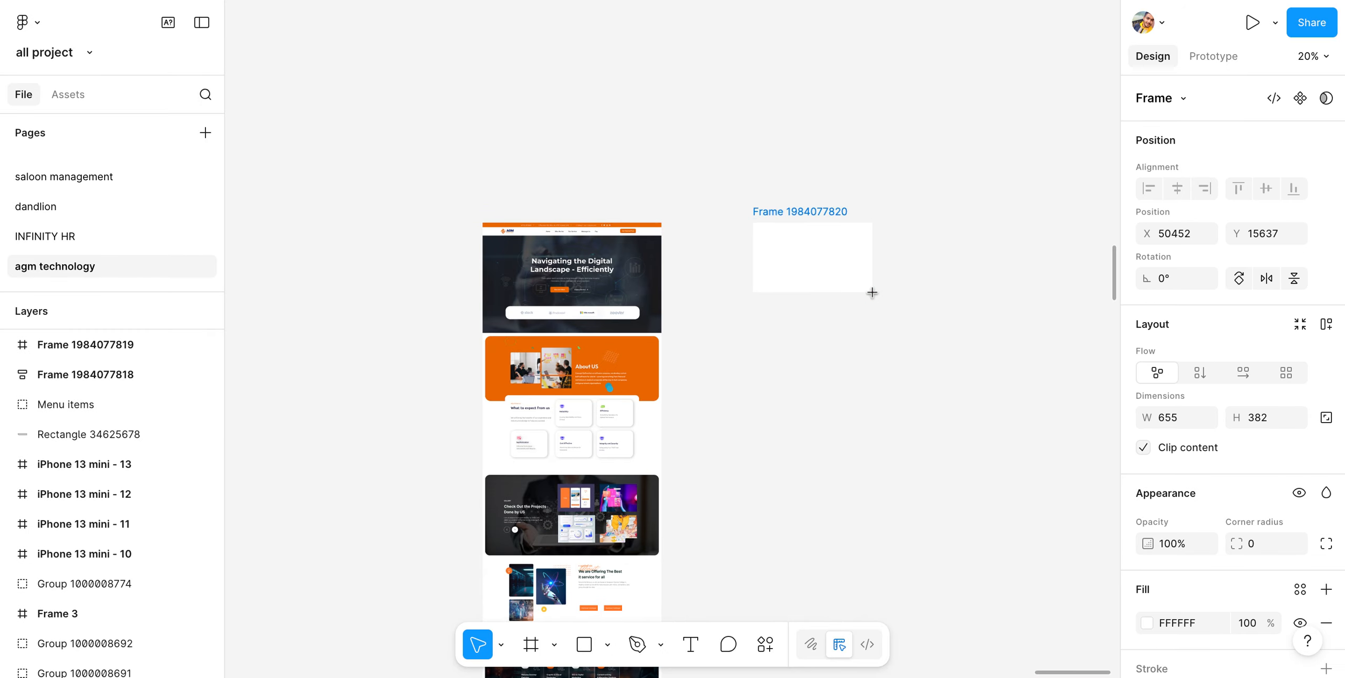
# Set the new frame's width to 808 and height to 632, and deselect it
pyautogui.click(1173, 420)
pyautogui.write('808')
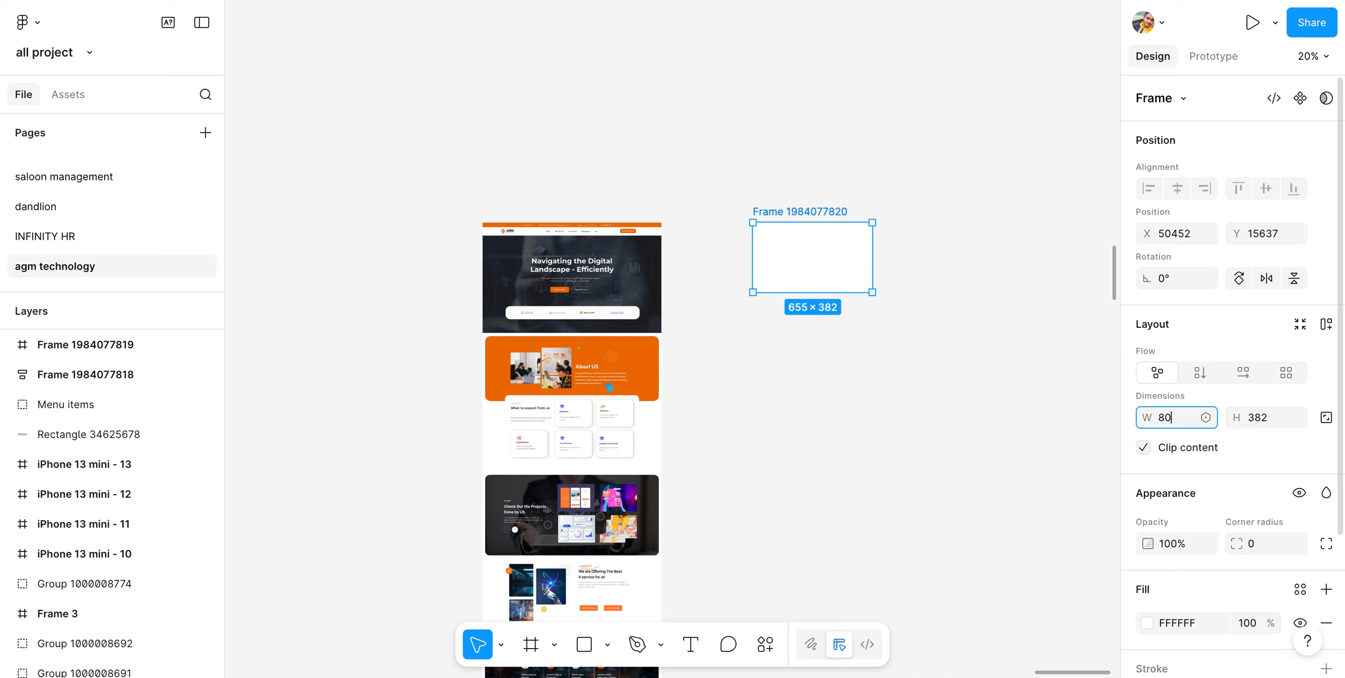
pyautogui.click(1253, 418)
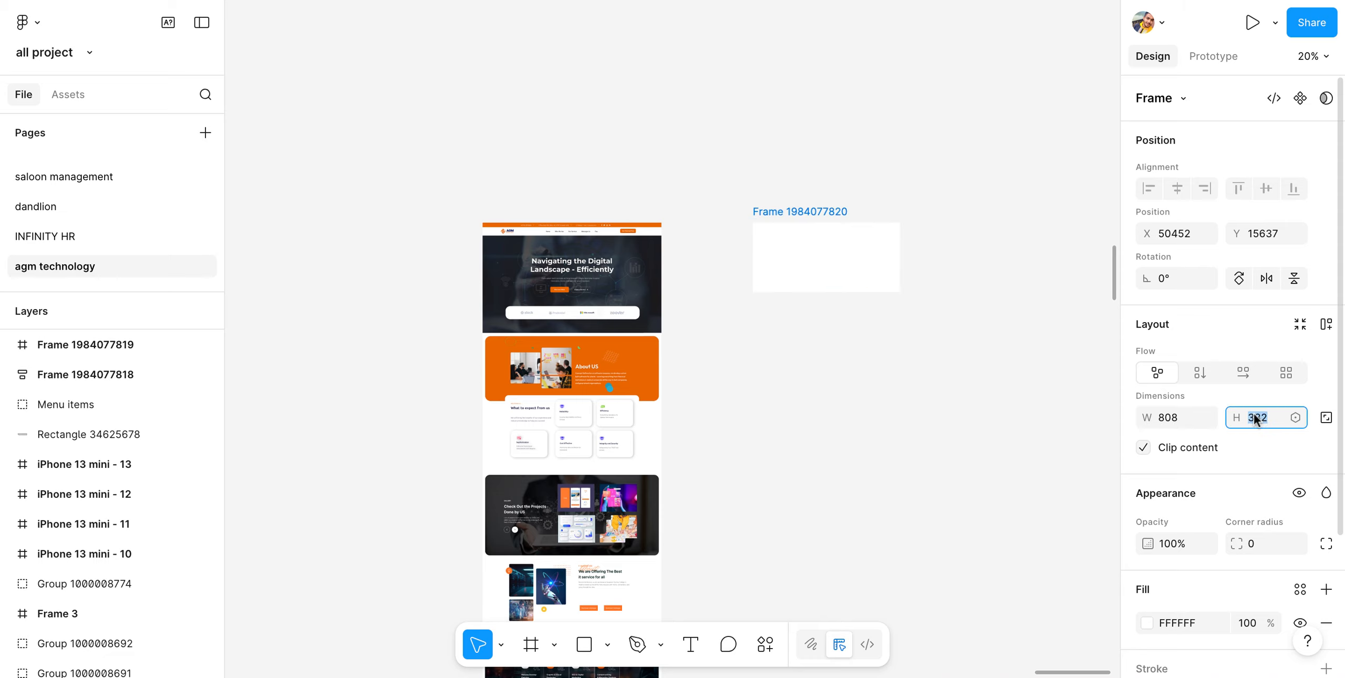
pyautogui.write('6')
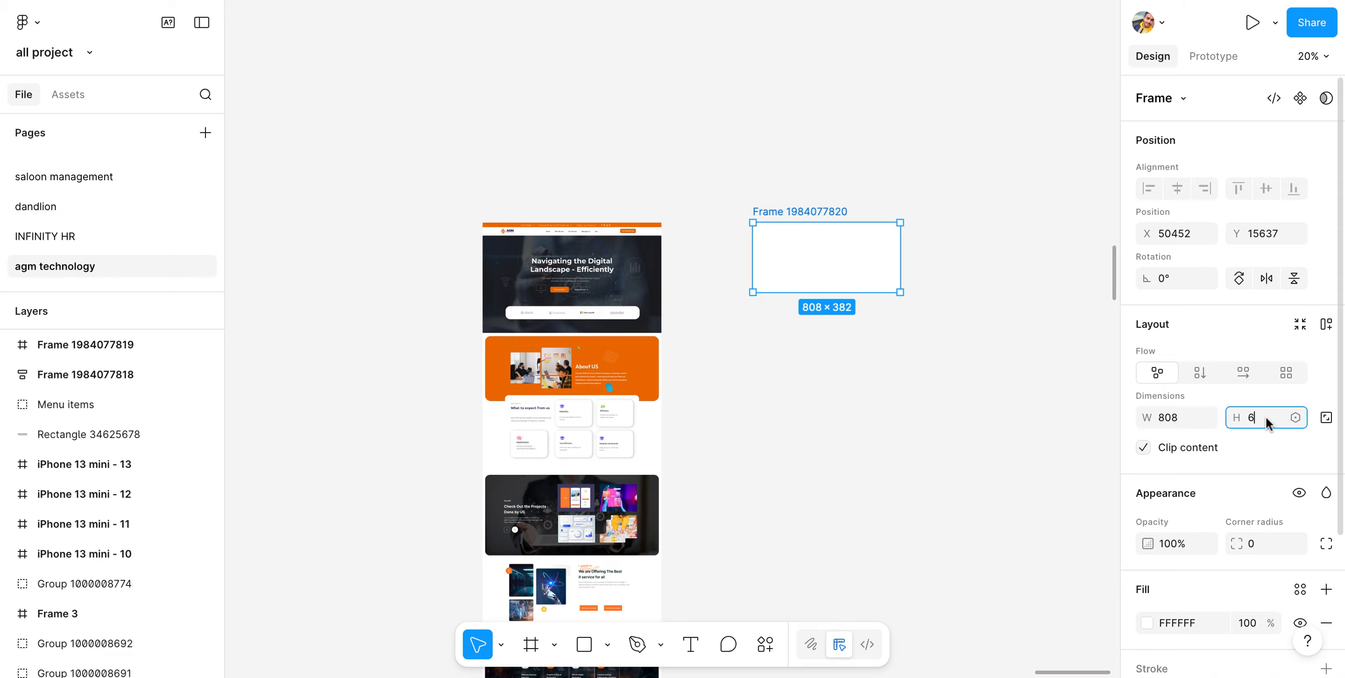
pyautogui.write('32')
pyautogui.press('Return')
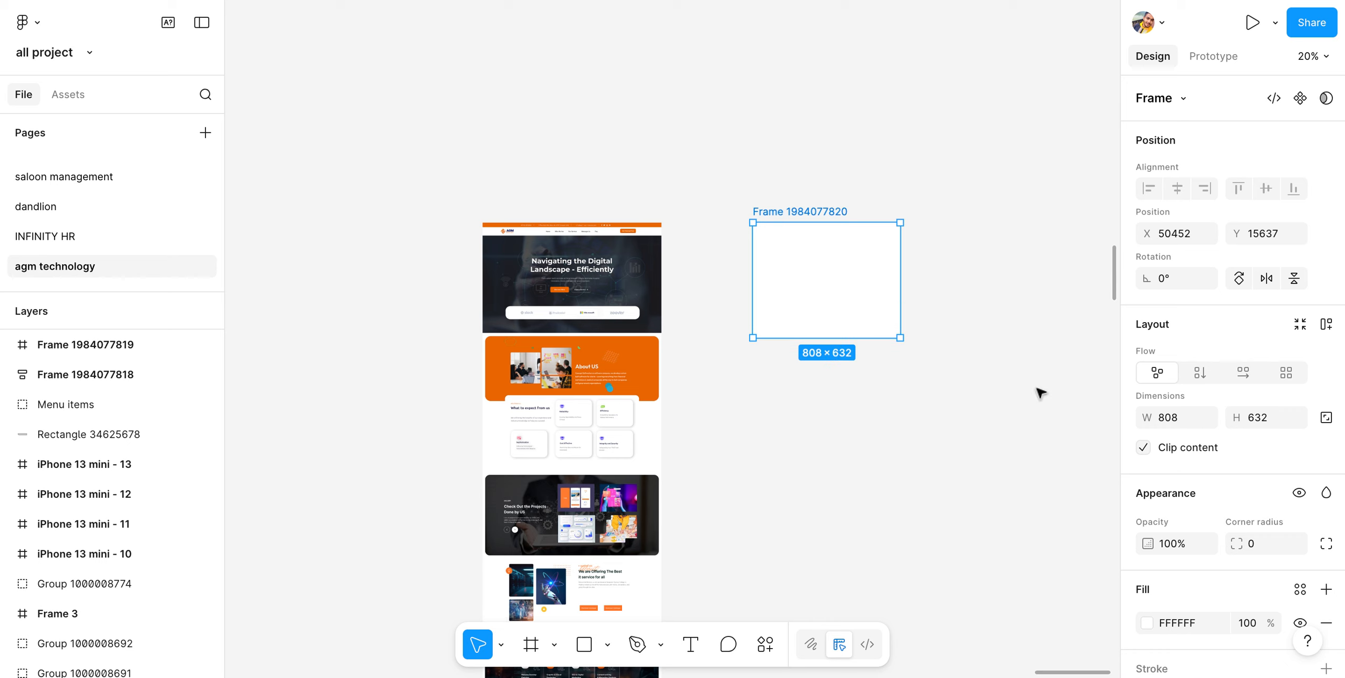
pyautogui.click(897, 379)
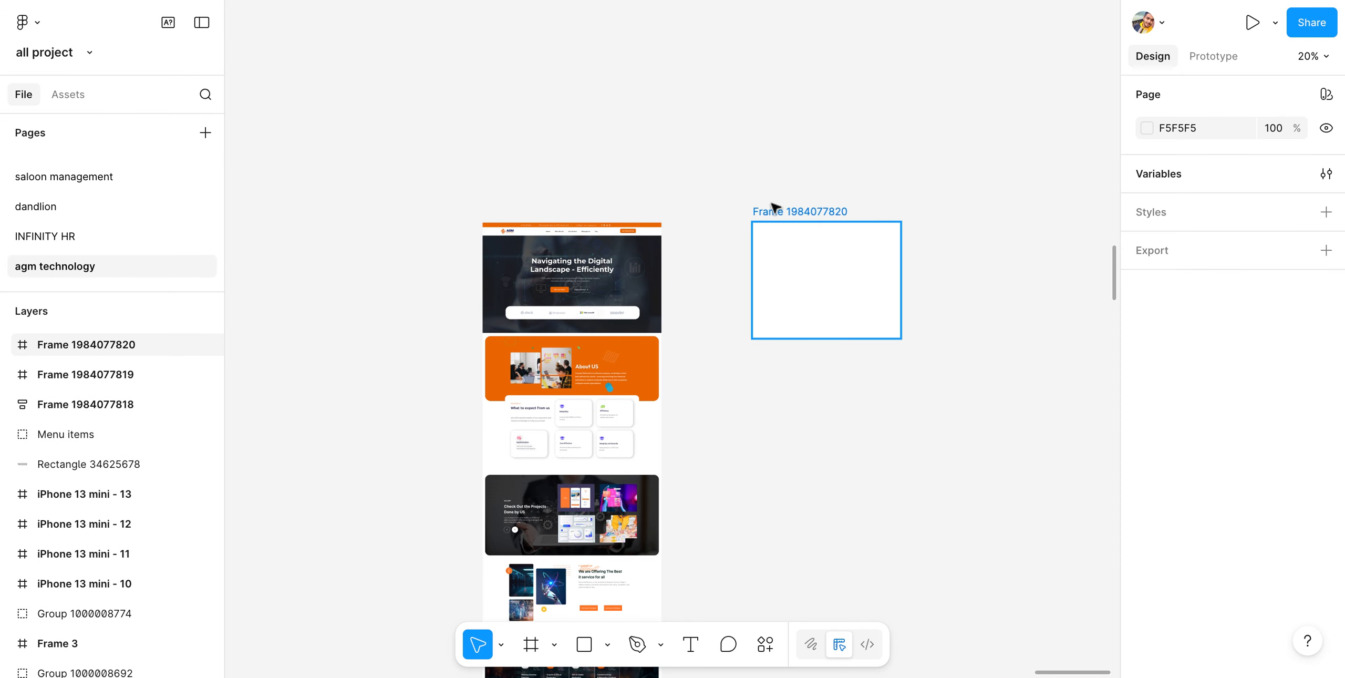
# Fill the 808 × 632 frame with the orange EA6500 sampled from the image's About US section
pyautogui.click(799, 210)
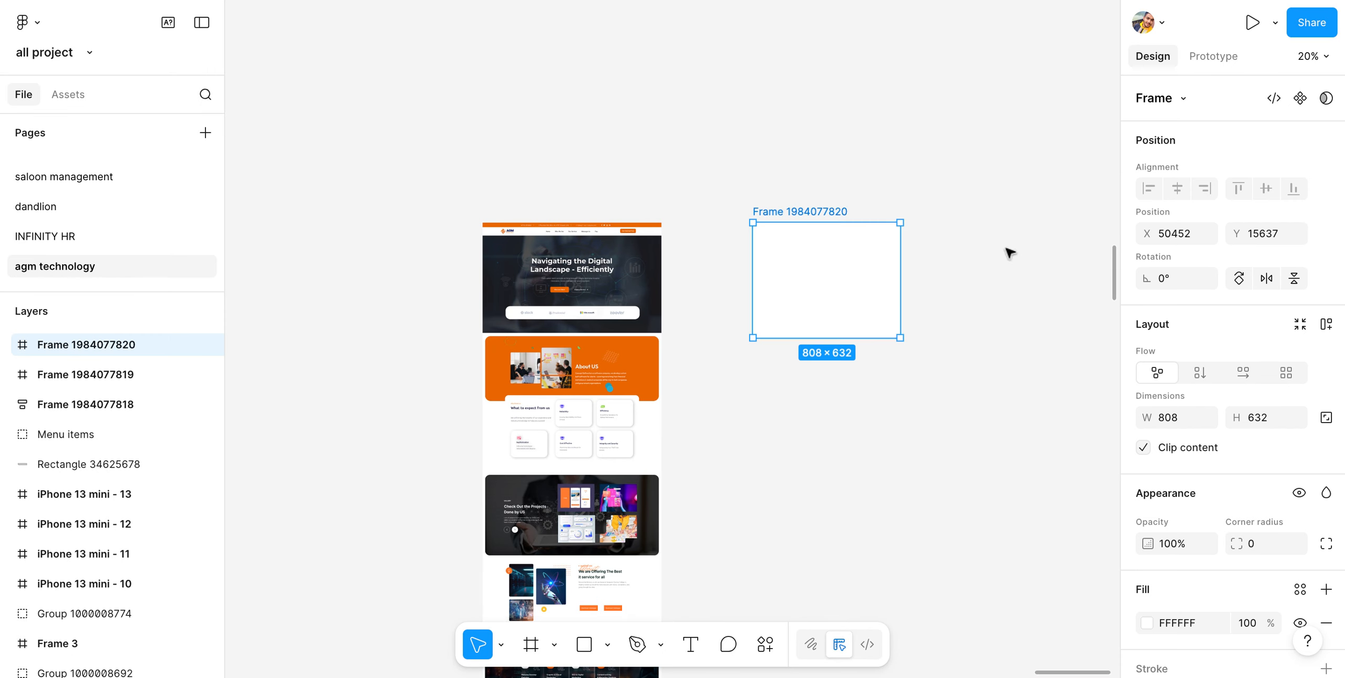
pyautogui.click(1147, 623)
pyautogui.click(923, 478)
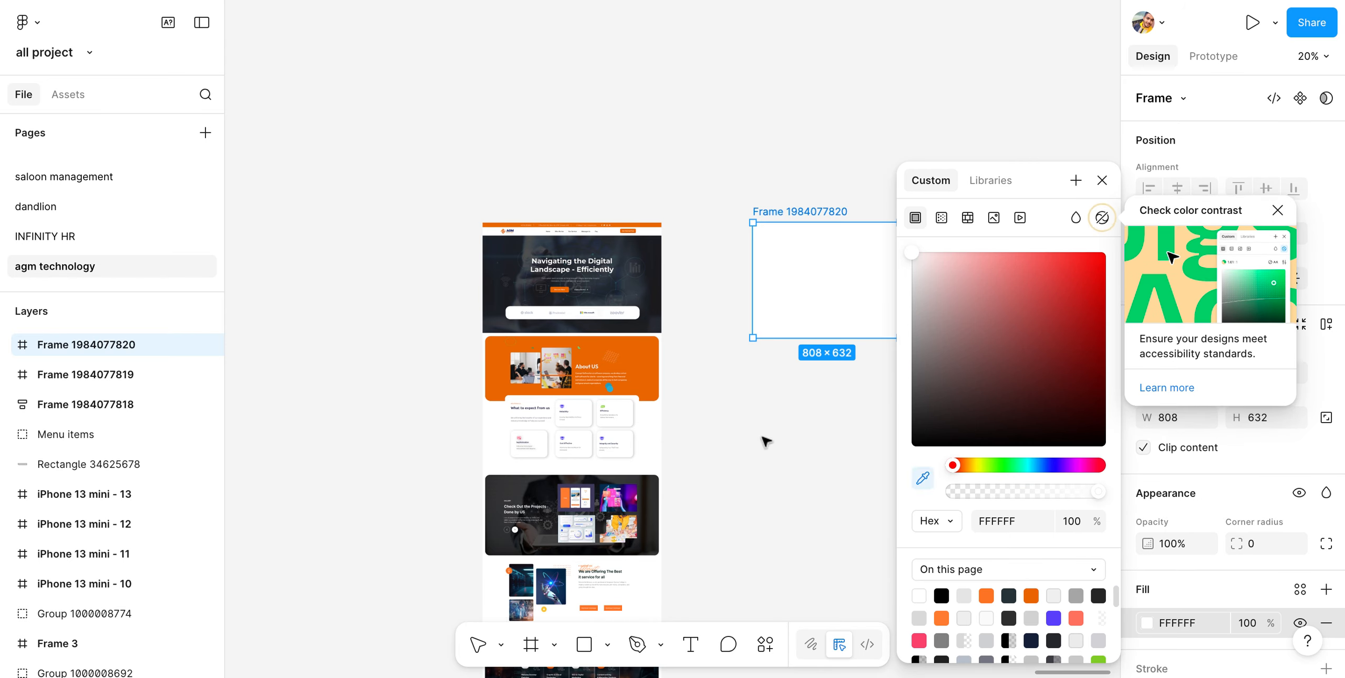
pyautogui.click(656, 375)
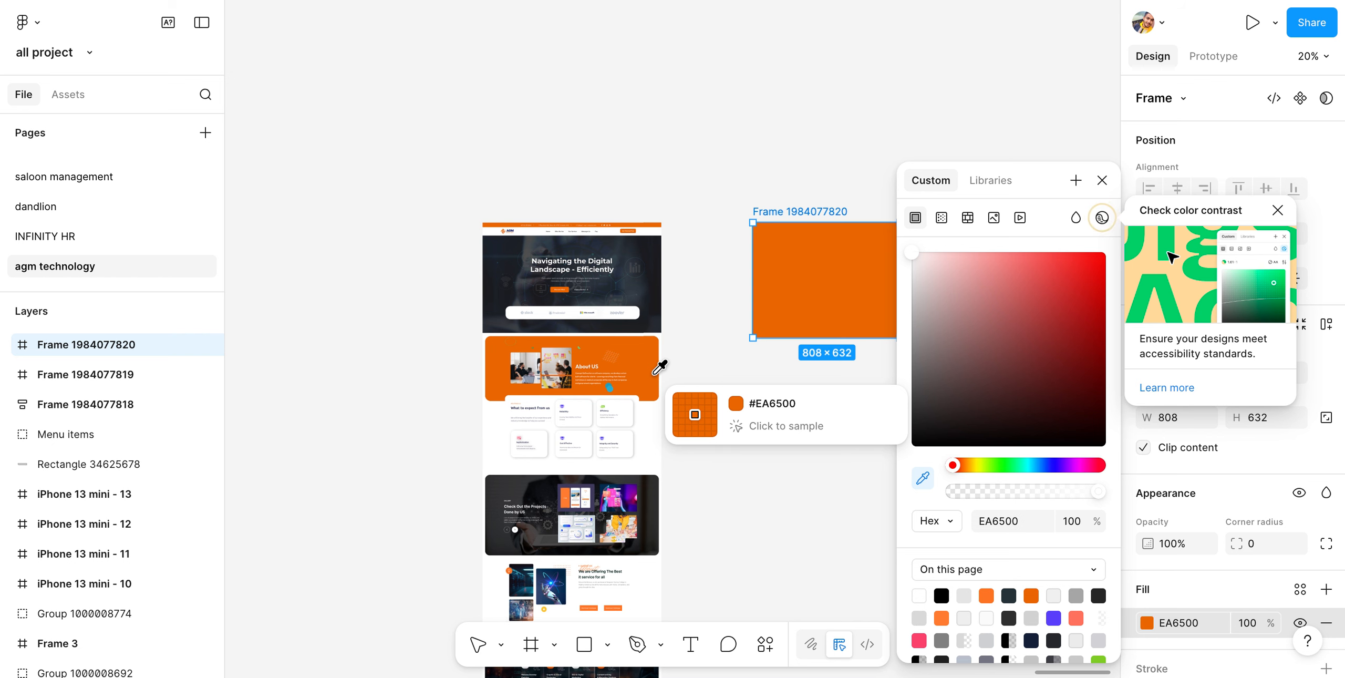
pyautogui.click(703, 383)
# Duplicate the home page image and place the copy to the right of the orange frame, at X 51762 and Y 15637
pyautogui.scroll(-3, 698, 385)
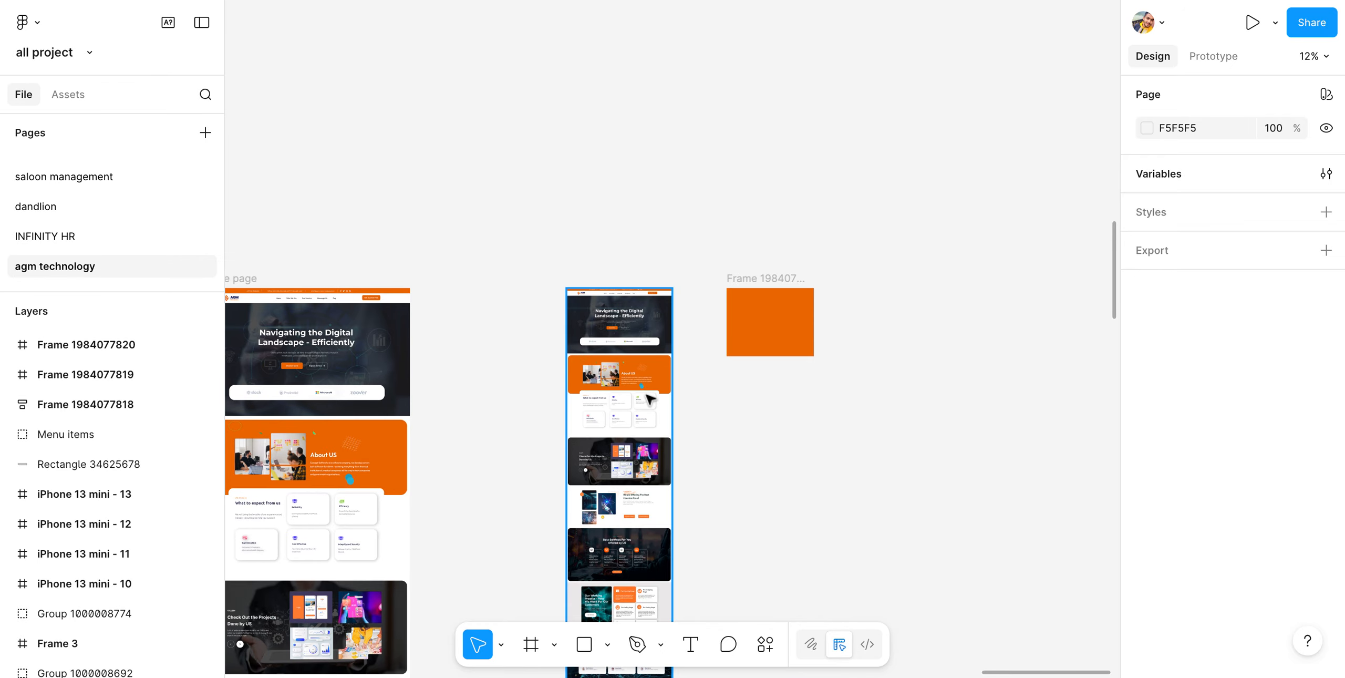
pyautogui.keyDown('alt'); pyautogui.moveTo(647, 394); pyautogui.dragTo(955, 398); pyautogui.keyUp('alt')
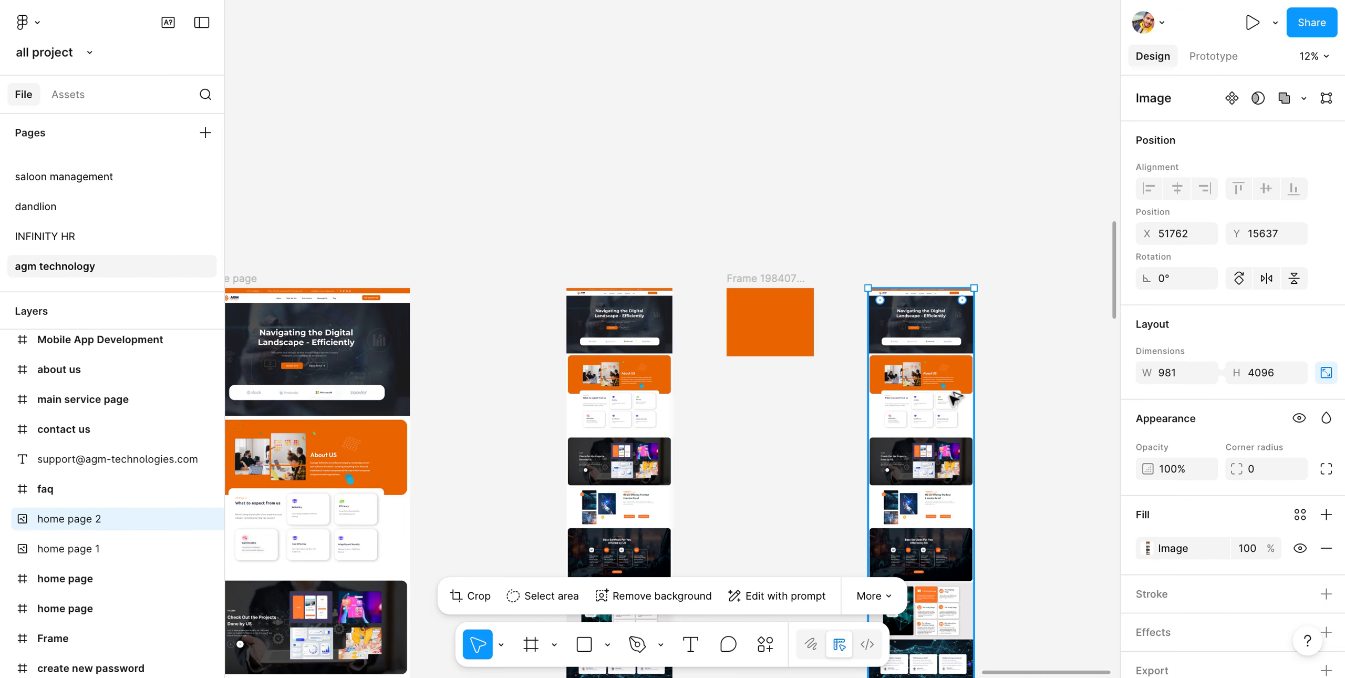
# Scale the copied home page image down proportionally to about 276 × 1151 and deselect it
pyautogui.scroll(-4, 908, 415)
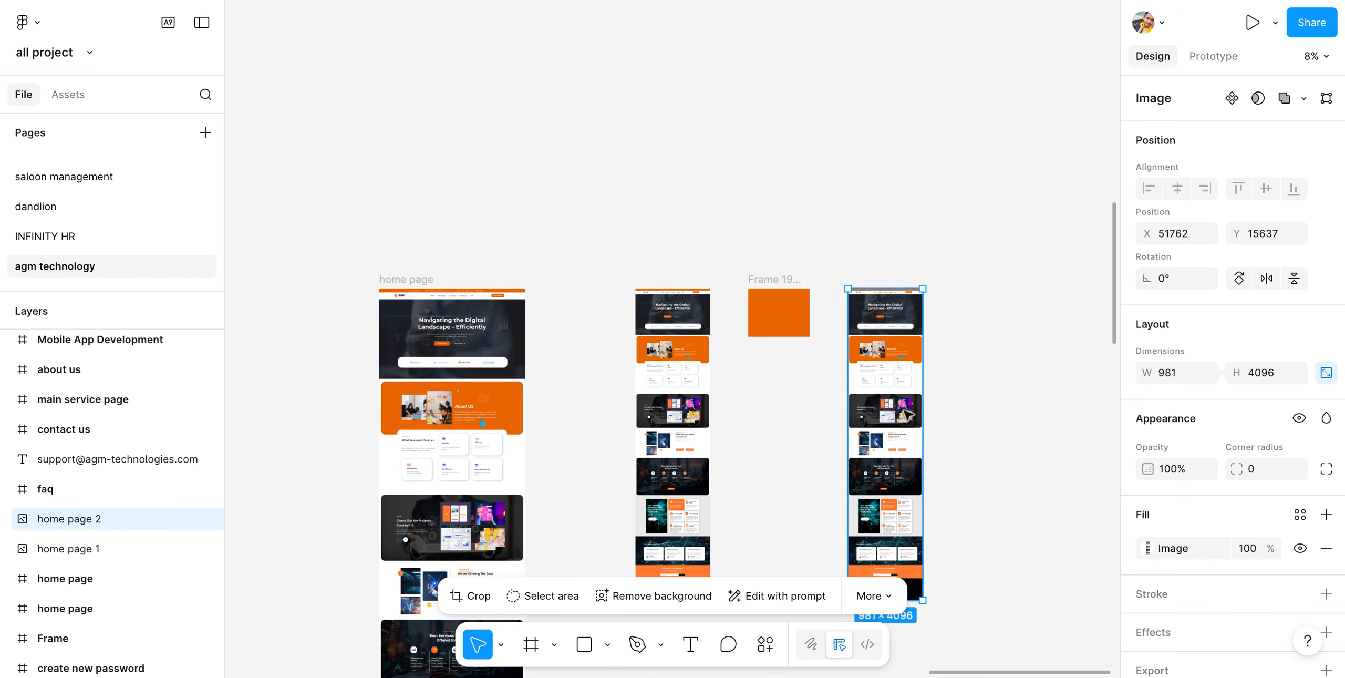
pyautogui.scroll(-2, 908, 415)
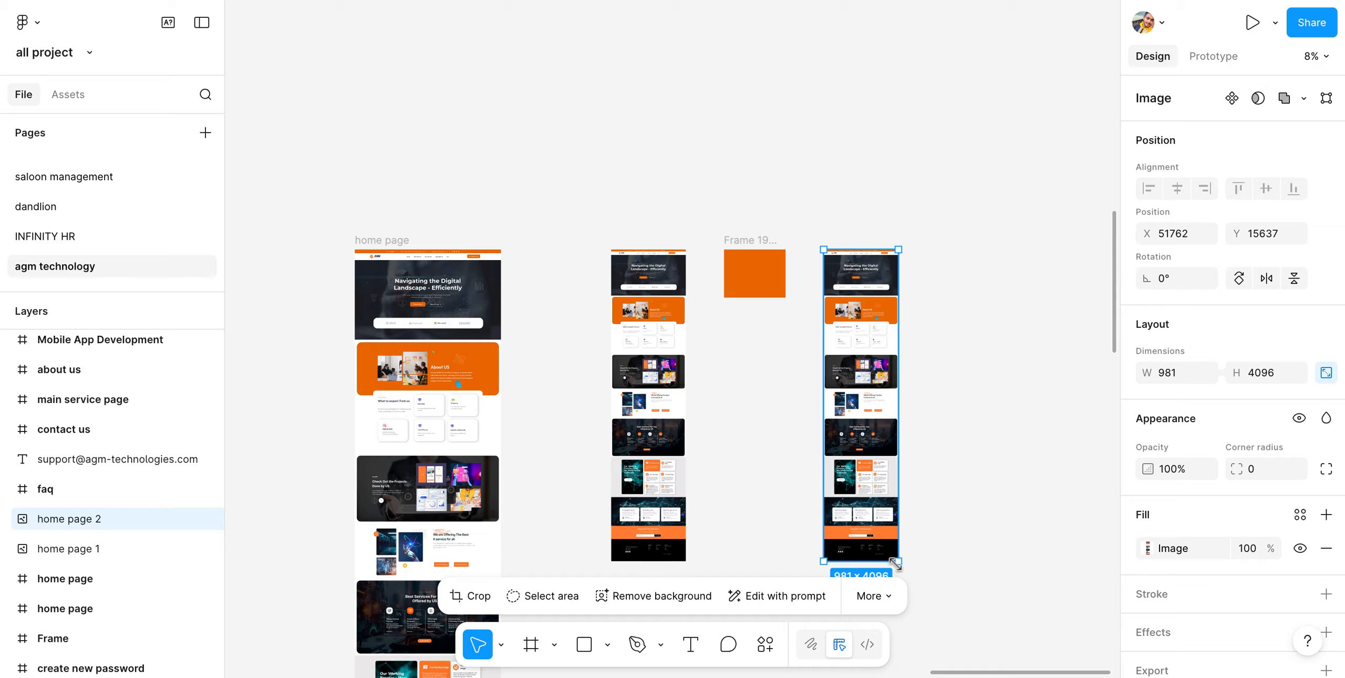
pyautogui.press('k')
pyautogui.moveTo(895, 564); pyautogui.dragTo(844, 337)
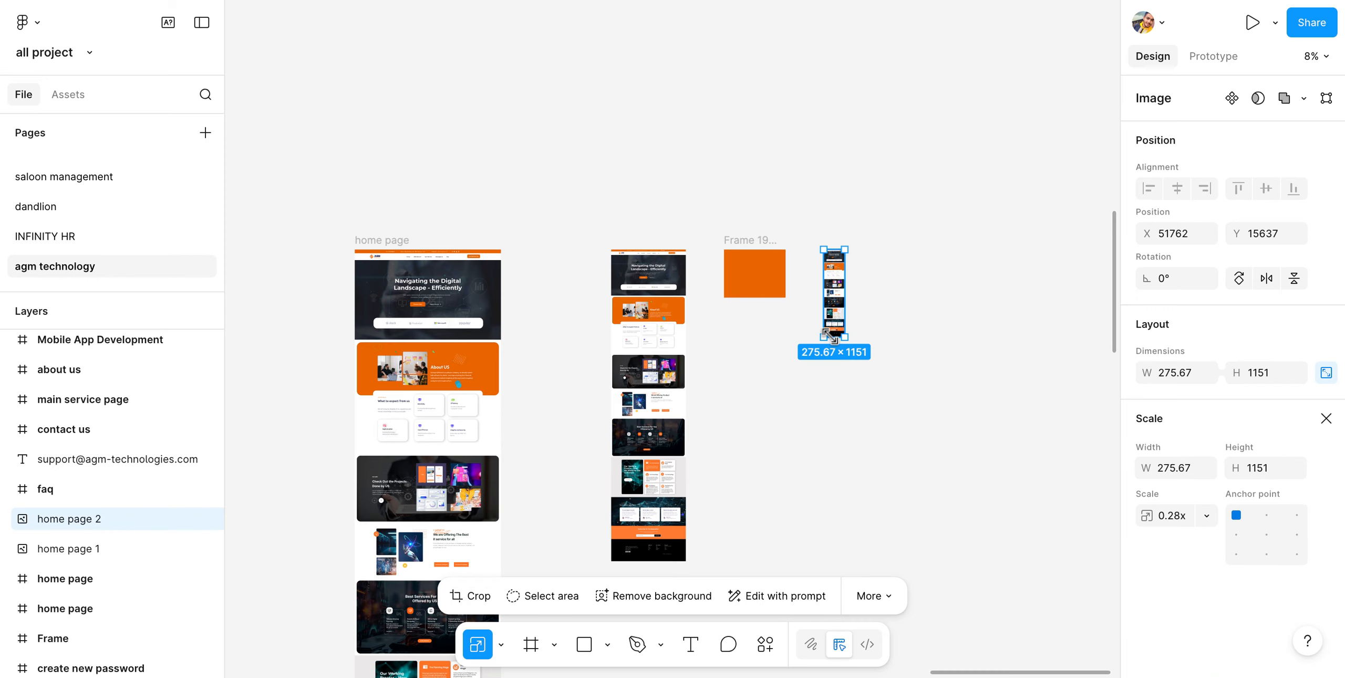
pyautogui.click(887, 305)
# Move the small image into the orange frame at X 128, Y 30 and wrap it in its own frame
pyautogui.scroll(5, 886, 303)
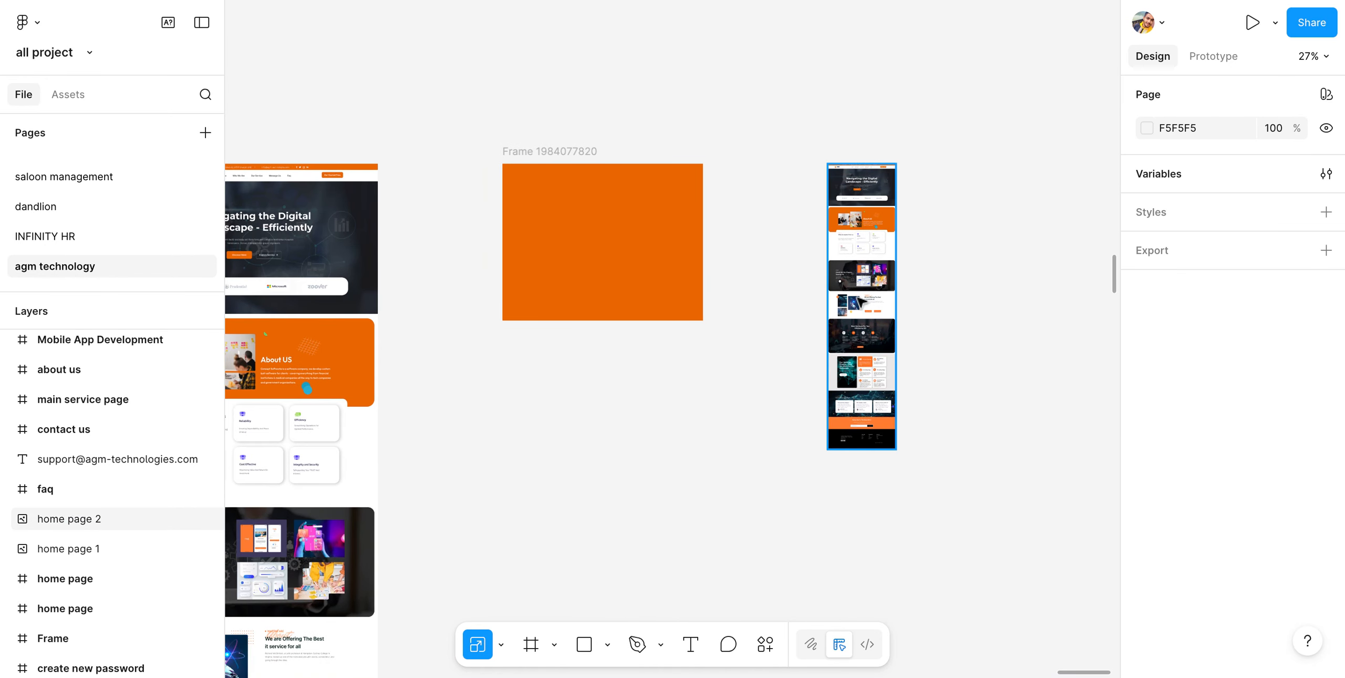
pyautogui.moveTo(861, 303); pyautogui.dragTo(558, 314)
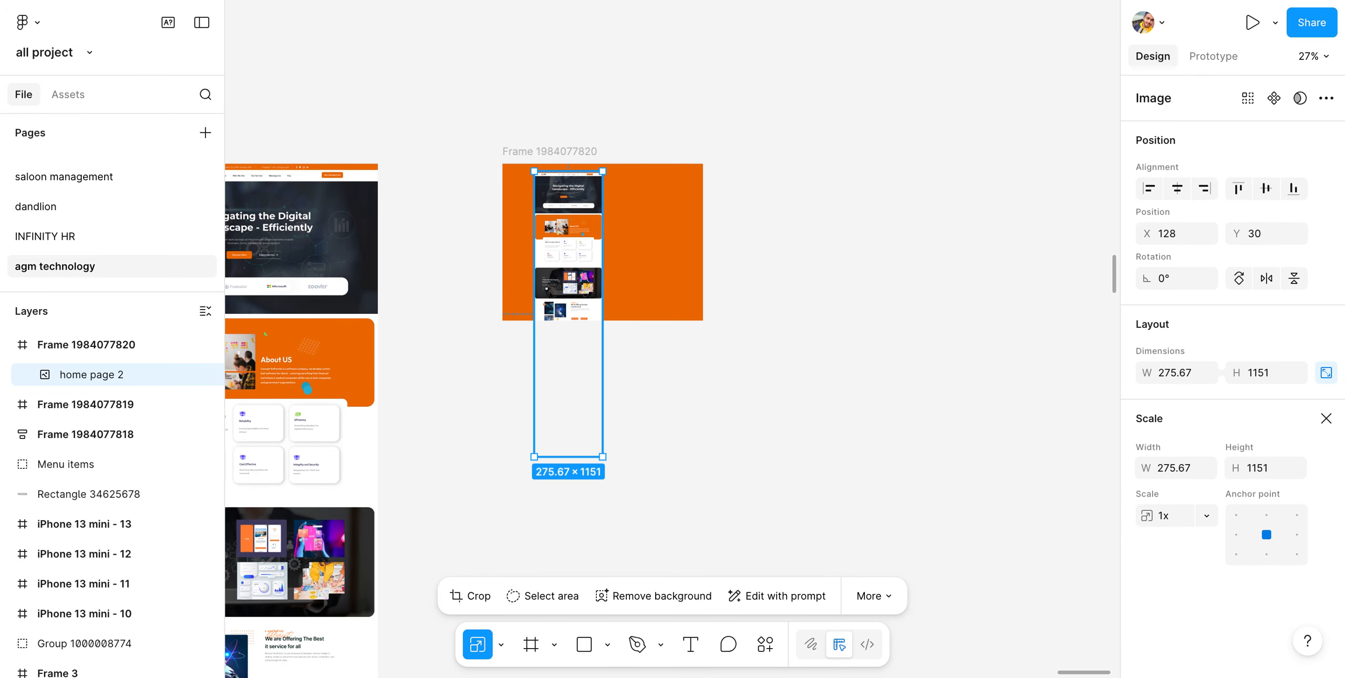
pyautogui.rightClick(537, 310)
pyautogui.click(578, 310)
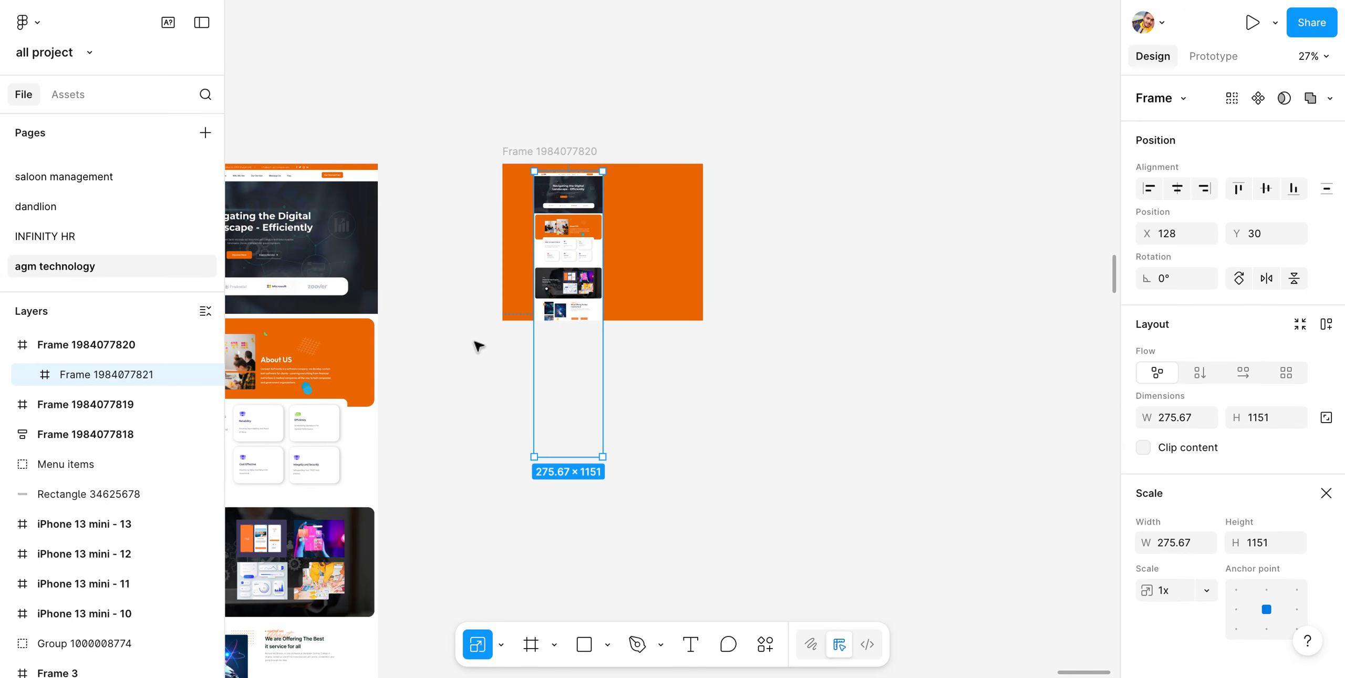
pyautogui.click(473, 345)
pyautogui.click(577, 296)
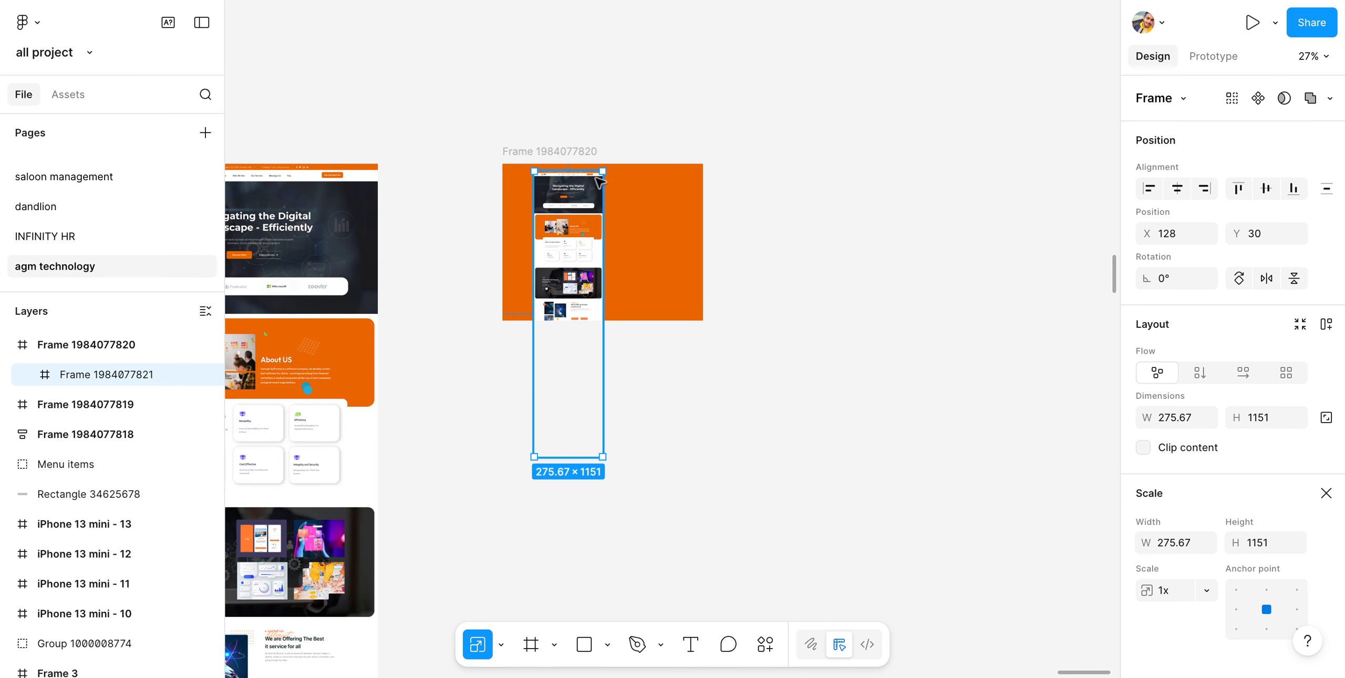
# Scale the framed image down to about 261 × 1088 and place a duplicate outside the orange frame, up and to its right
pyautogui.moveTo(601, 168); pyautogui.dragTo(585, 185)
pyautogui.moveTo(586, 238); pyautogui.dragTo(880, 130)
pyautogui.click(723, 136)
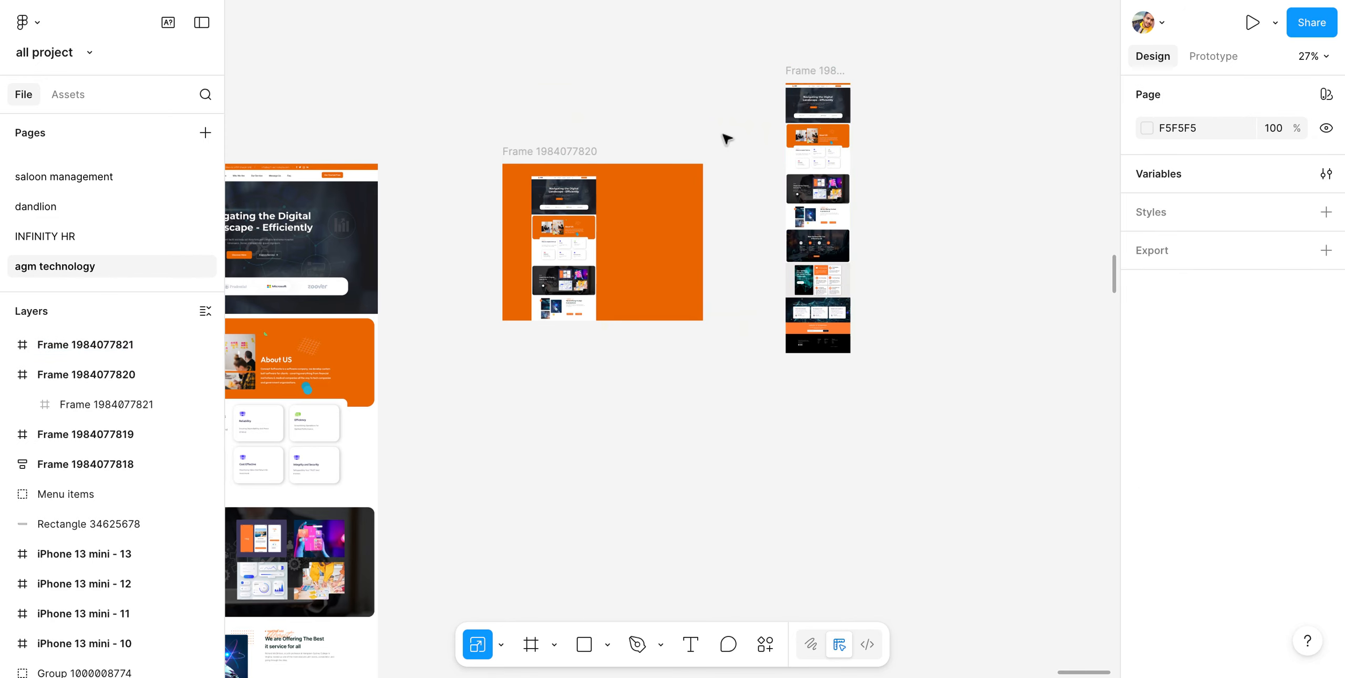
# Move the duplicate into the orange frame beside the first image, at X 415, Y -456, so its footer meets the bottom edge
pyautogui.moveTo(818, 210); pyautogui.dragTo(642, 194)
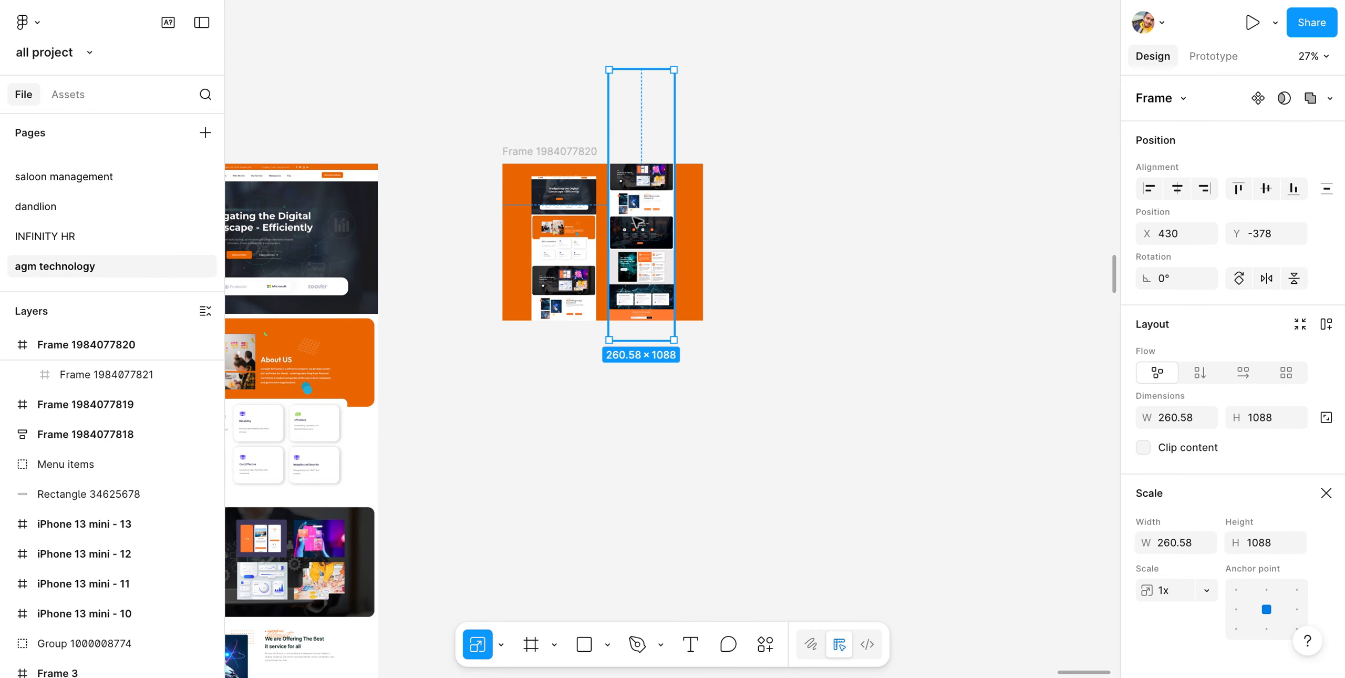
pyautogui.scroll(5, 638, 217)
pyautogui.scroll(1, 638, 217)
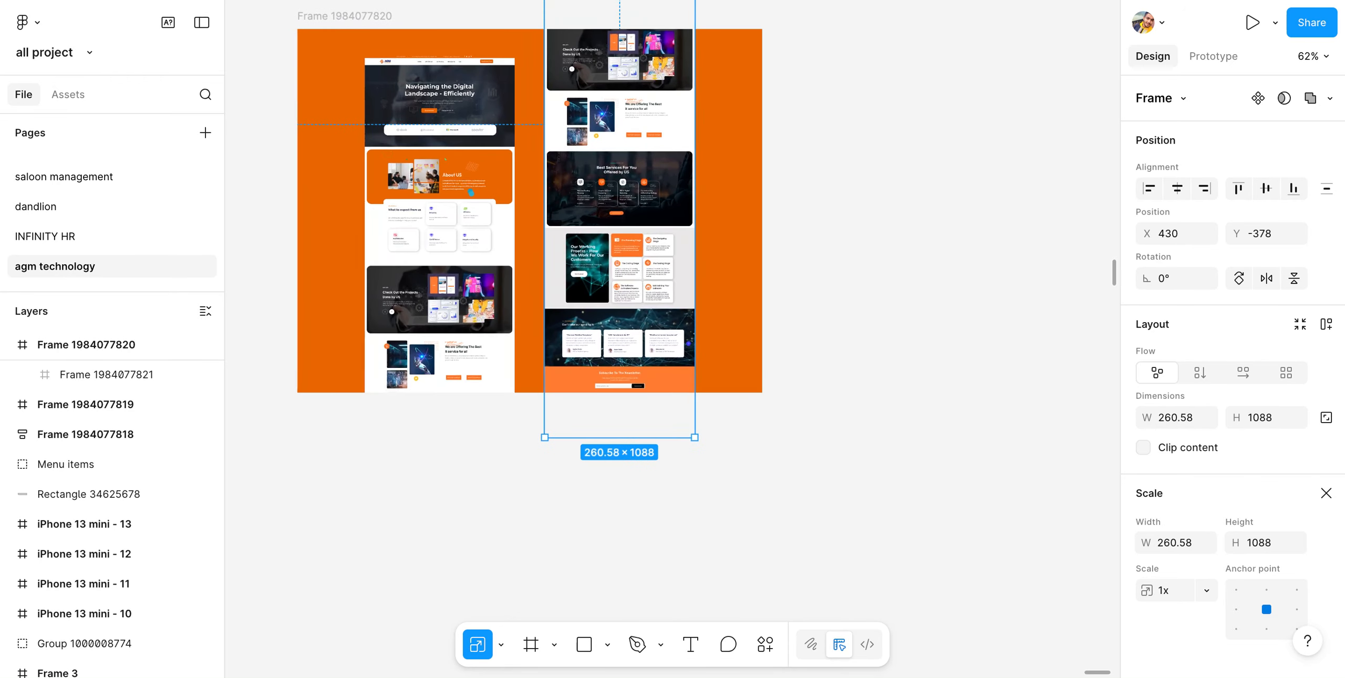
pyautogui.scroll(2, 620, 261)
pyautogui.moveTo(622, 262); pyautogui.dragTo(613, 215)
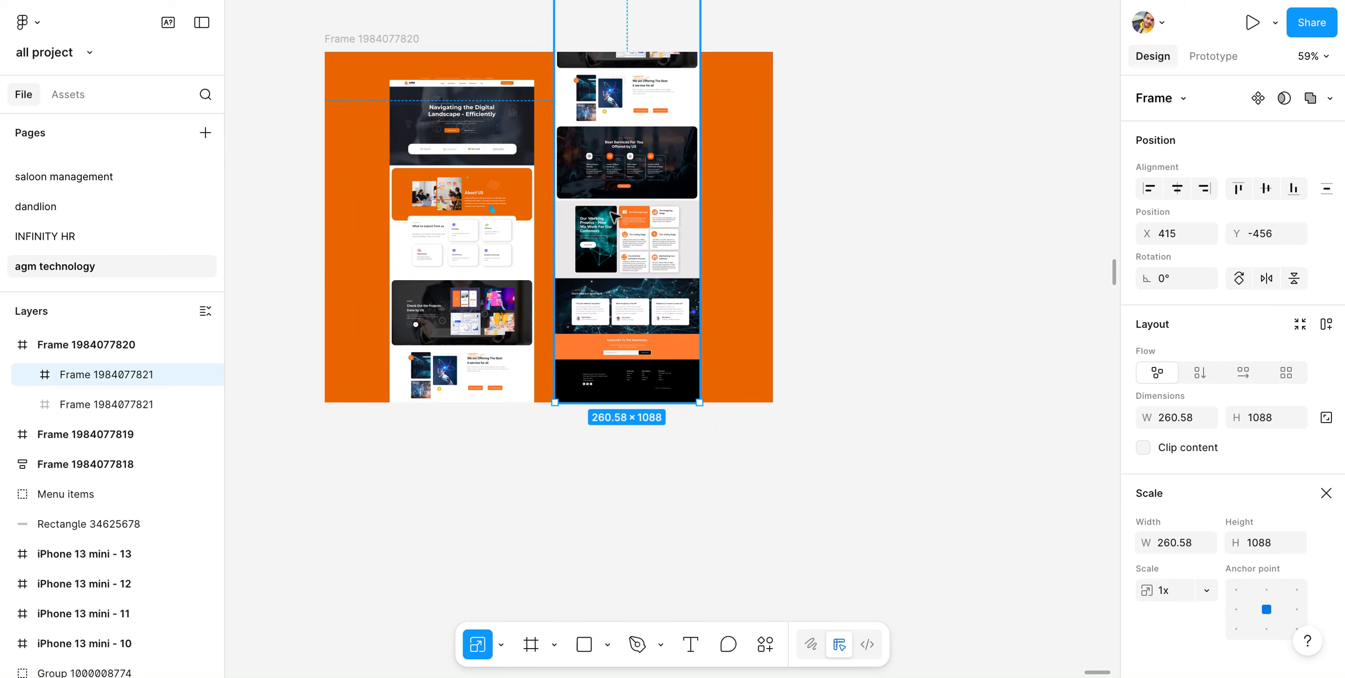
# Scale the first framed image up to about 284 × 1184 and position it at X 166, Y 40
pyautogui.click(505, 243)
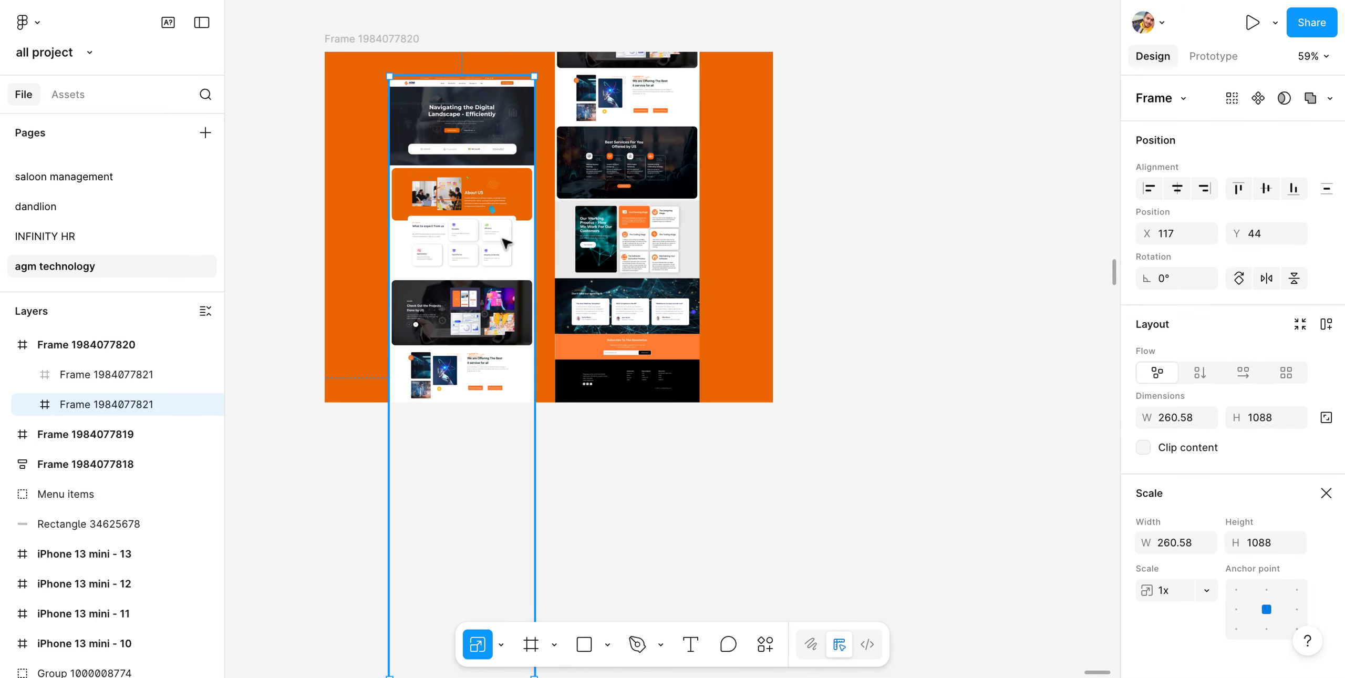
pyautogui.moveTo(505, 243); pyautogui.dragTo(509, 261)
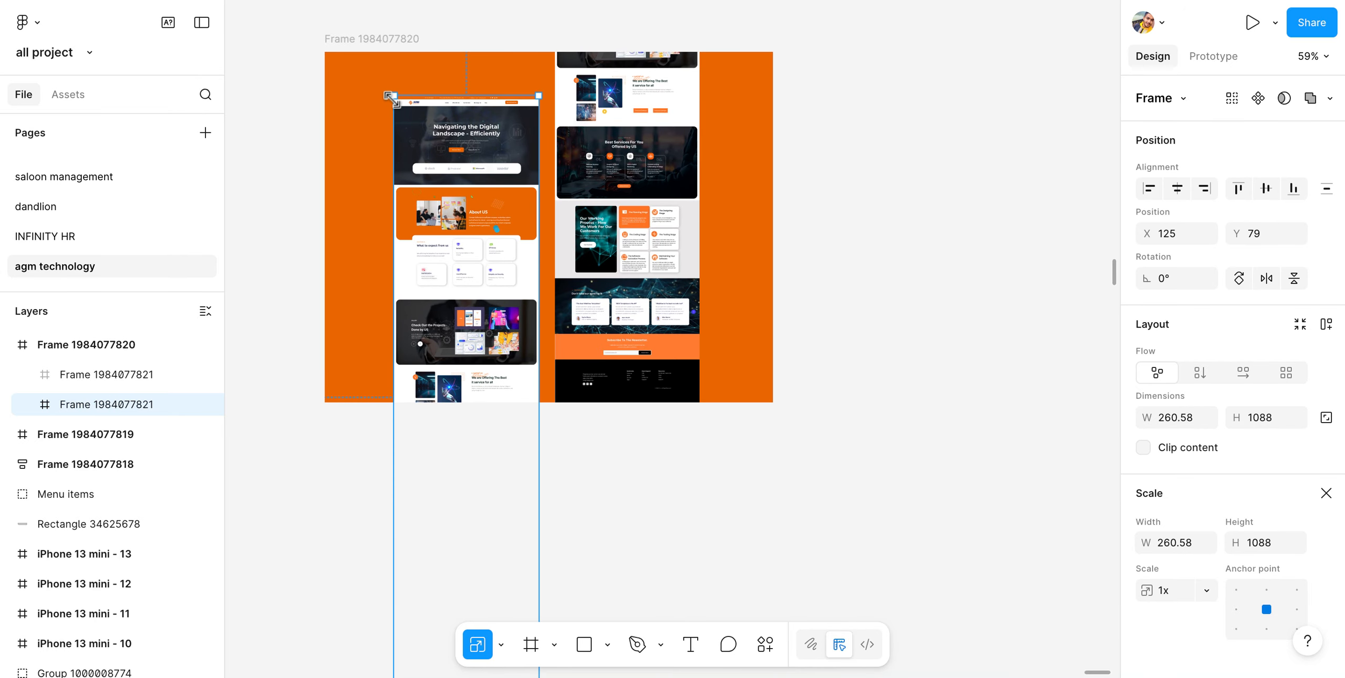
pyautogui.moveTo(390, 97); pyautogui.dragTo(380, 94)
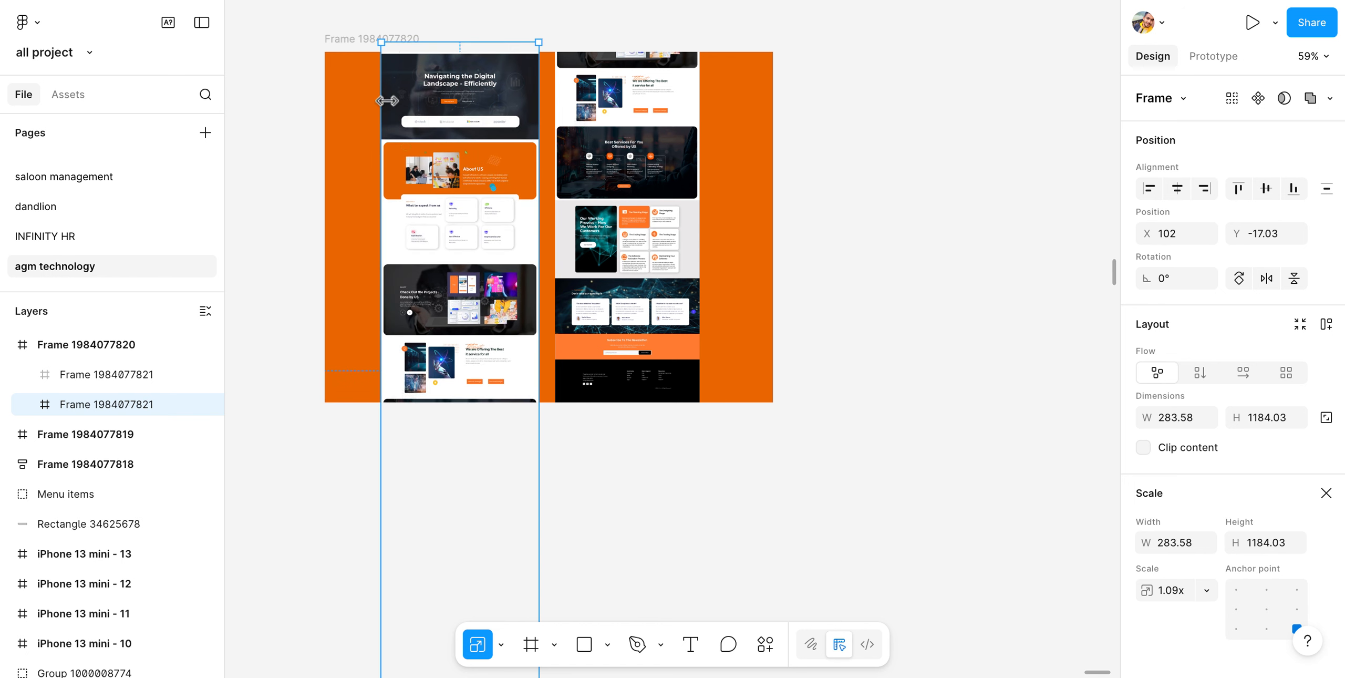
pyautogui.moveTo(431, 128); pyautogui.dragTo(461, 160)
# Bring the enlarged image in front of the other one and deselect it
pyautogui.rightClick(461, 160)
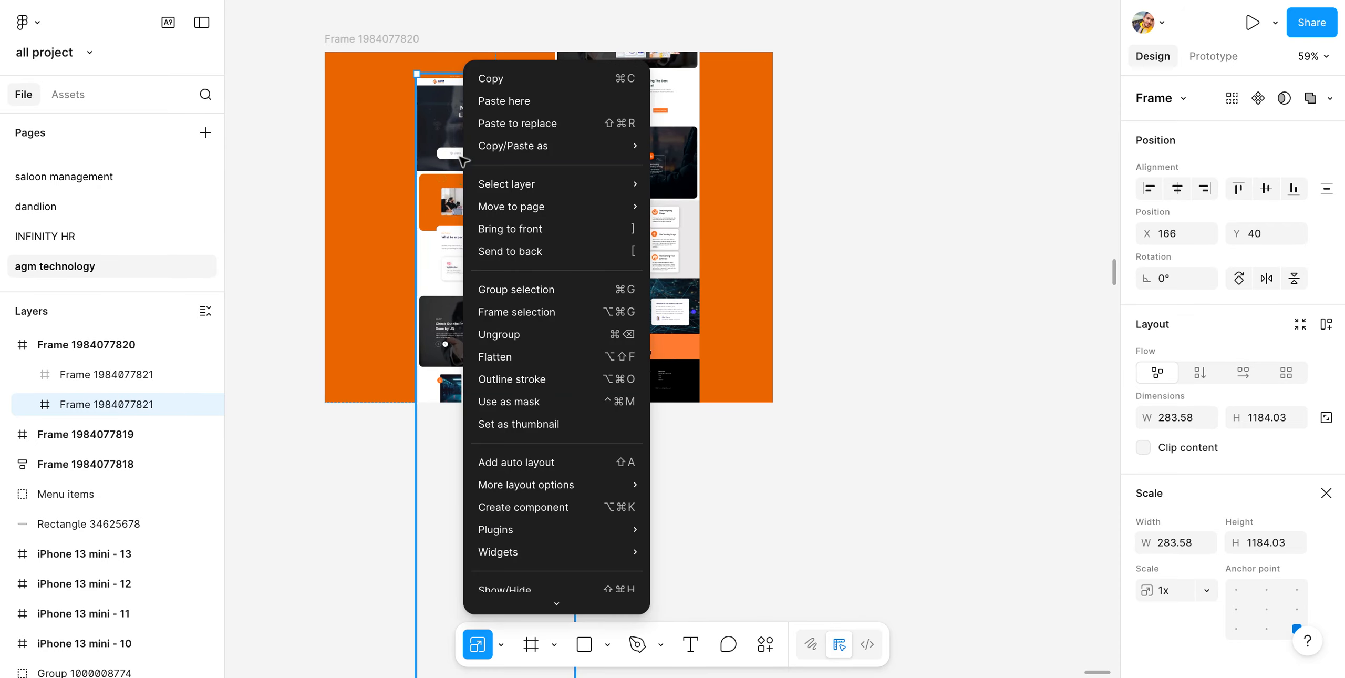
pyautogui.click(492, 229)
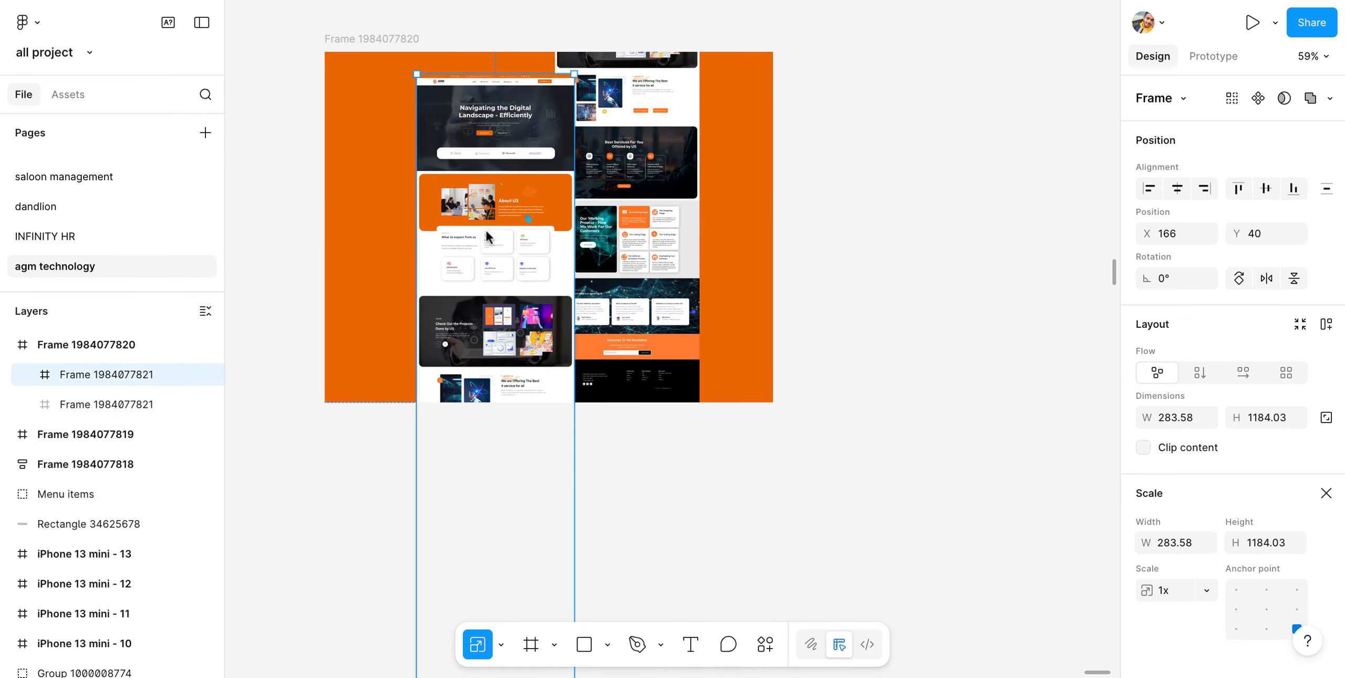
pyautogui.click(919, 258)
# Add a drop shadow to the front image's frame and set its Y offset to 9
pyautogui.click(544, 285)
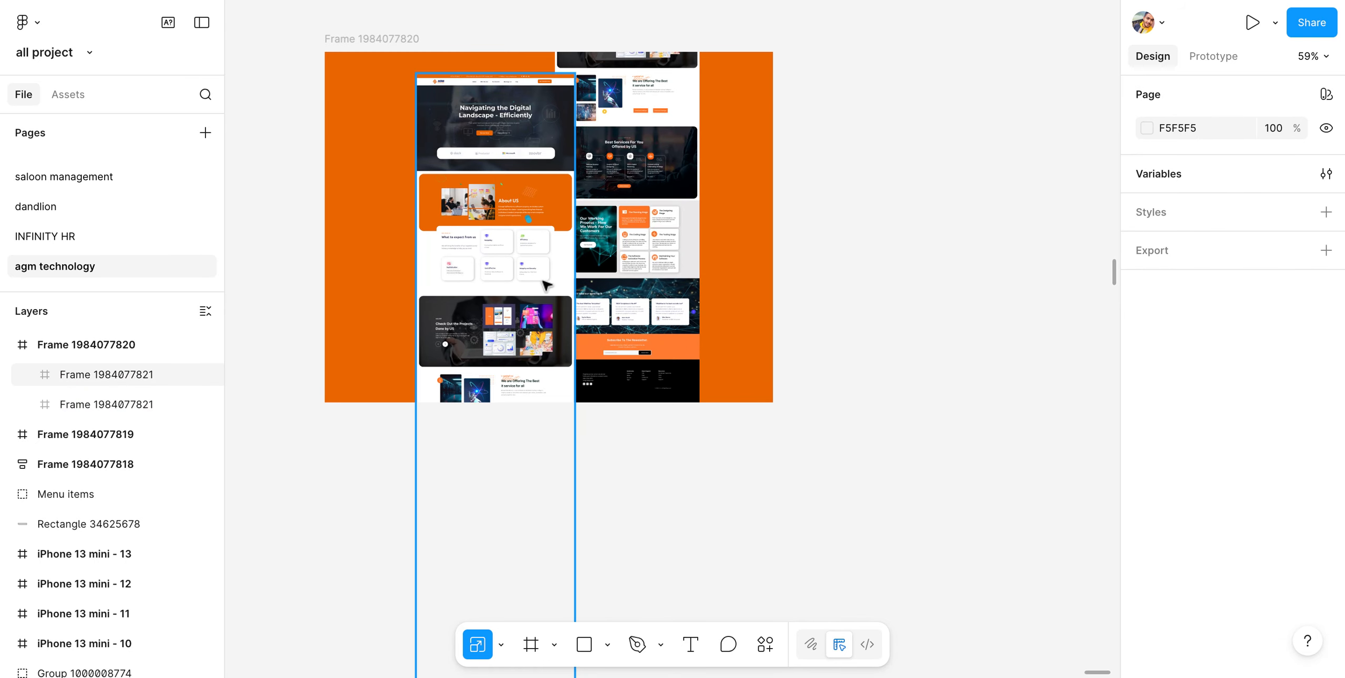
pyautogui.scroll(-1, 1256, 471)
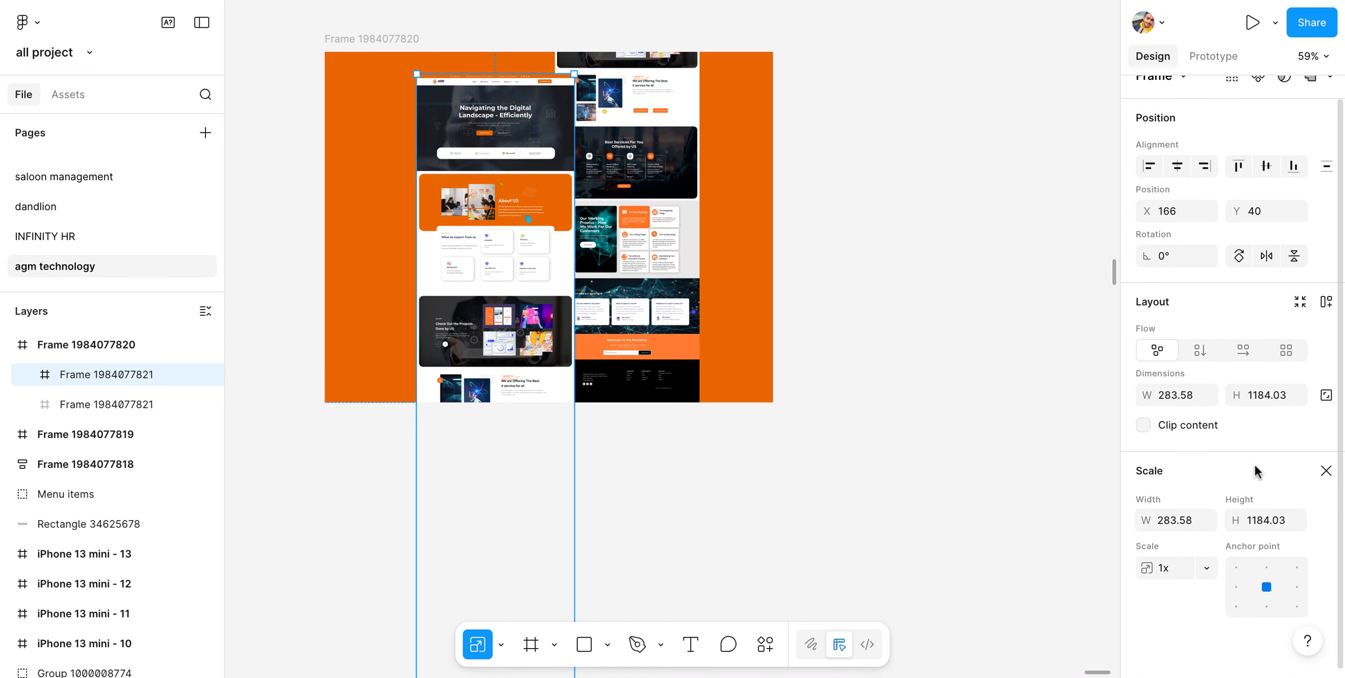
pyautogui.click(1325, 471)
pyautogui.scroll(-5, 1325, 473)
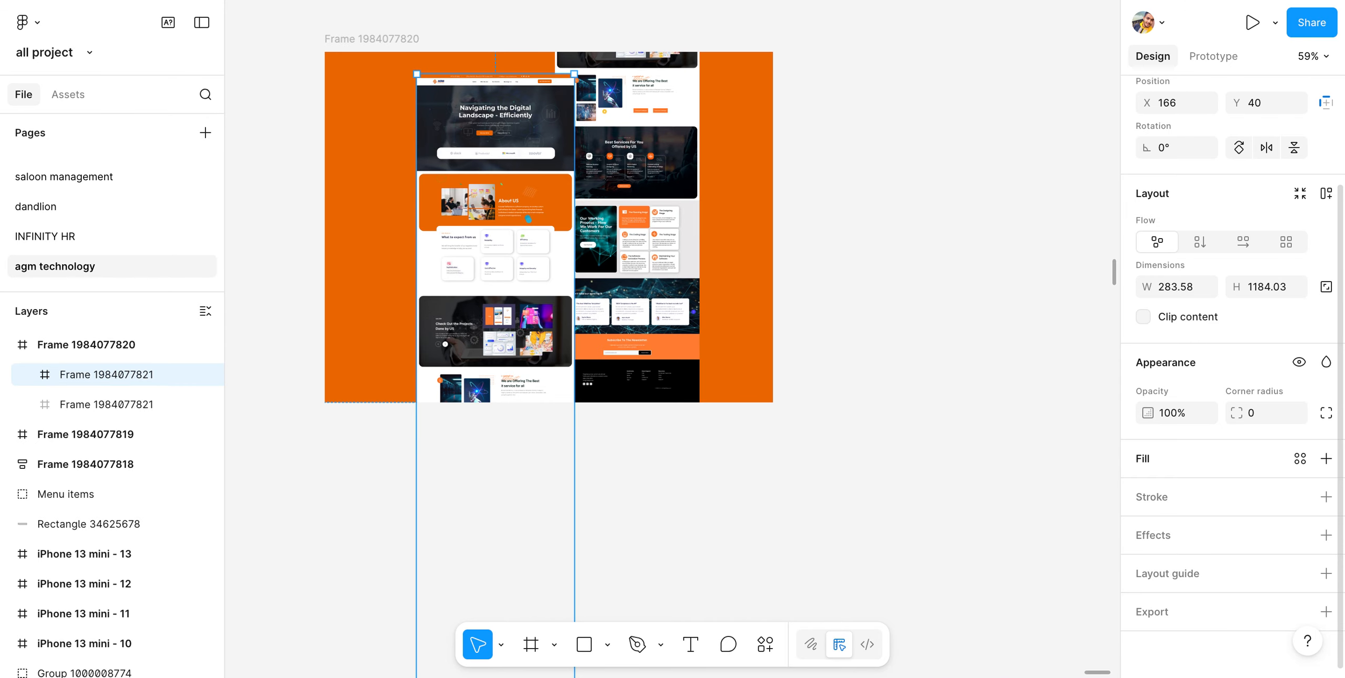
pyautogui.click(1325, 535)
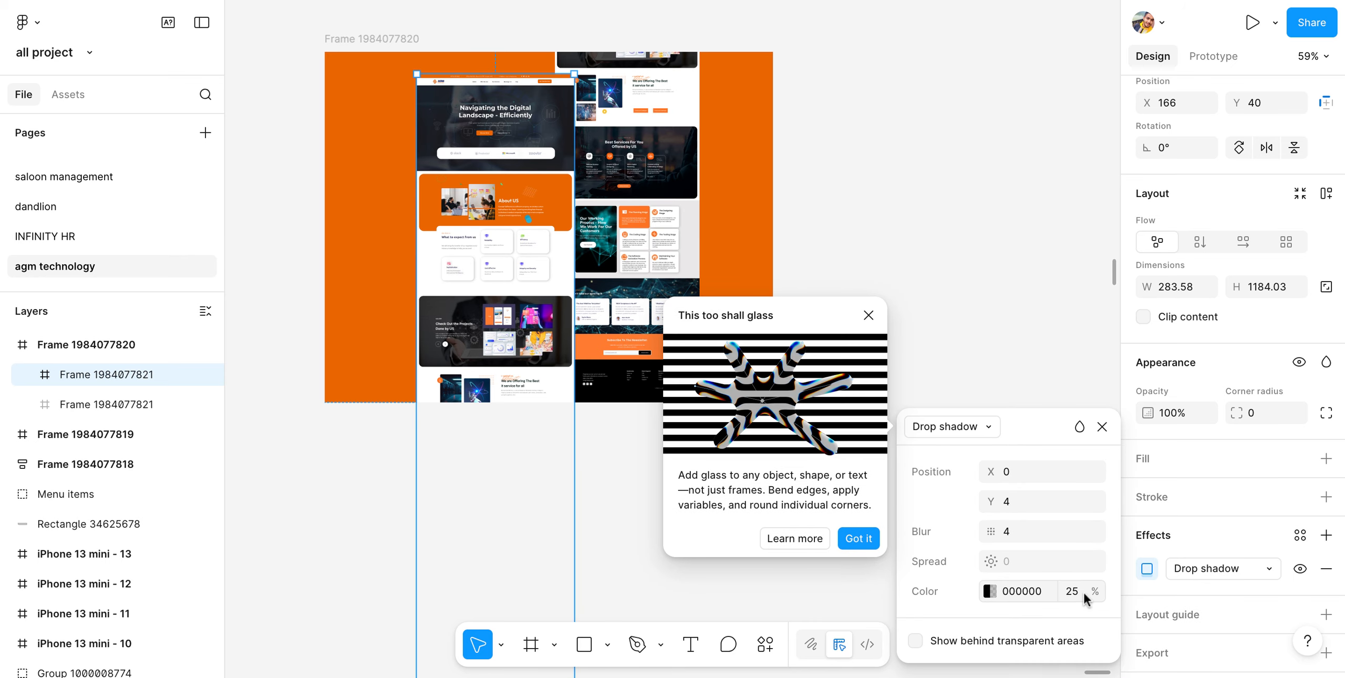
pyautogui.click(1020, 504)
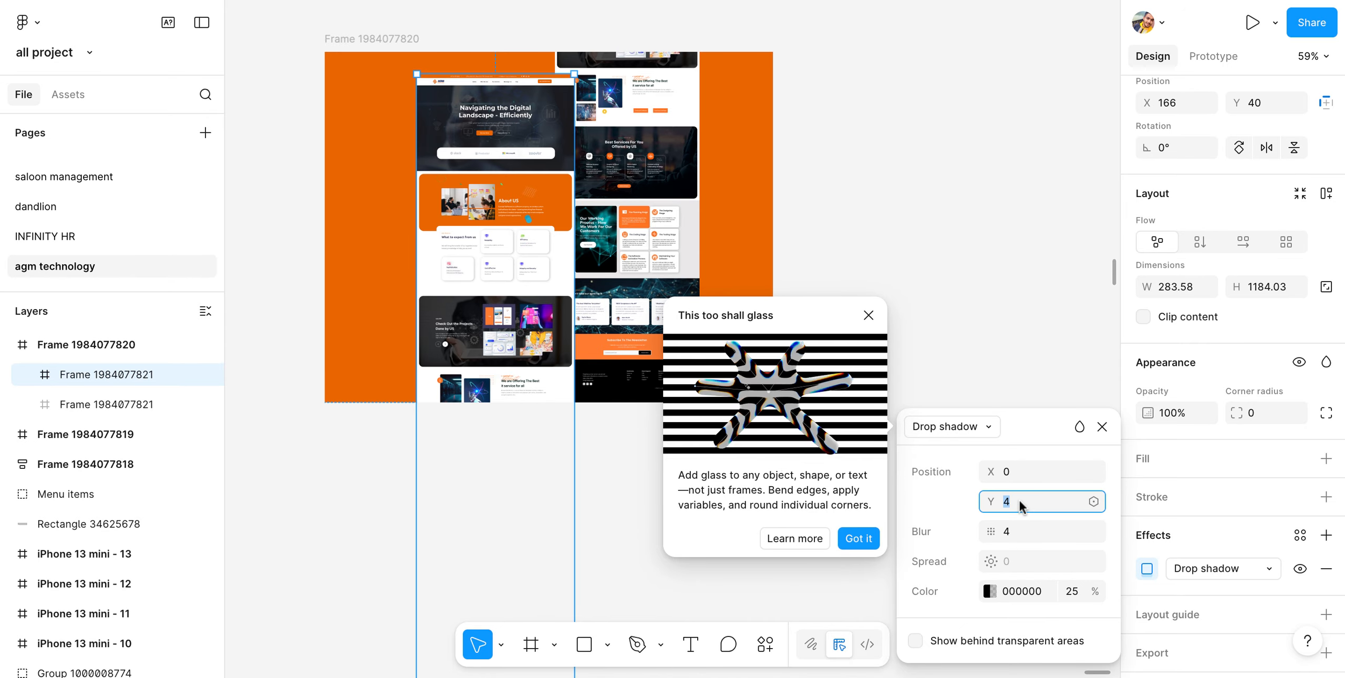
pyautogui.press('Up')
pyautogui.press('Up')
pyautogui.press('Up')
pyautogui.press('Up')
pyautogui.press('Up')
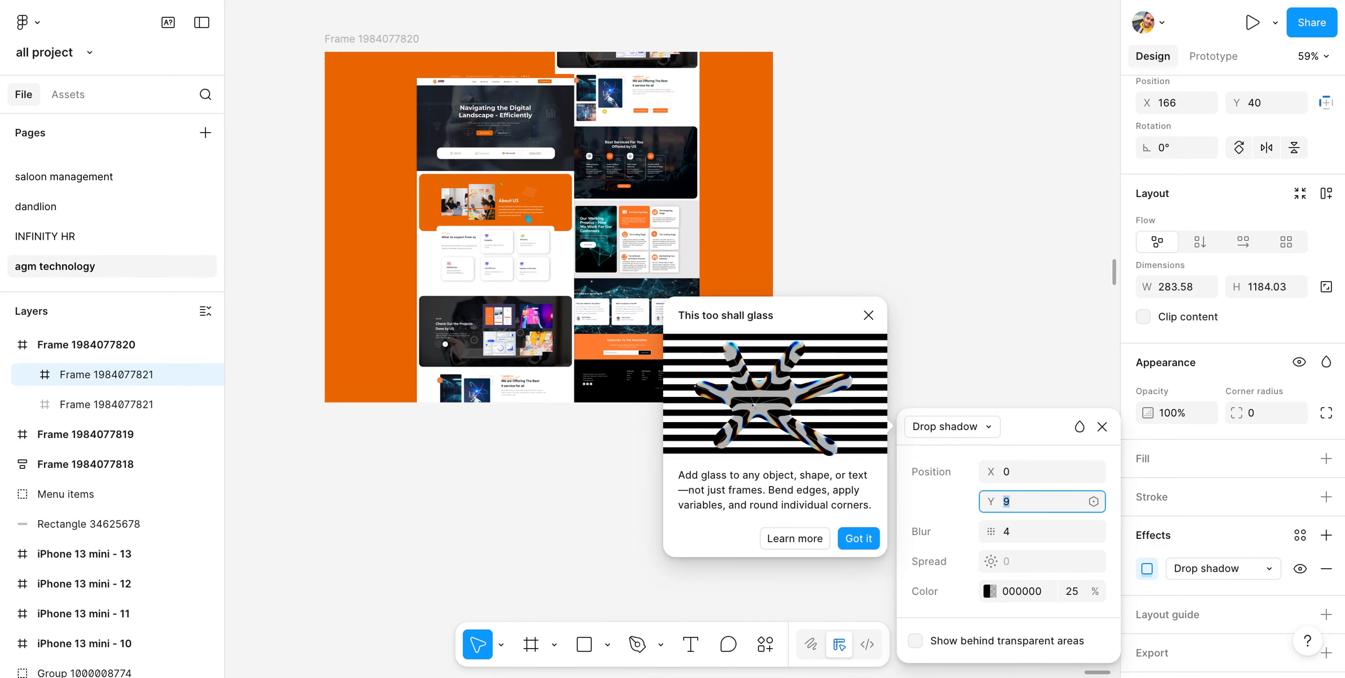
# Set the drop shadow's colour to white FFFFFF and its blur to 19
pyautogui.click(989, 592)
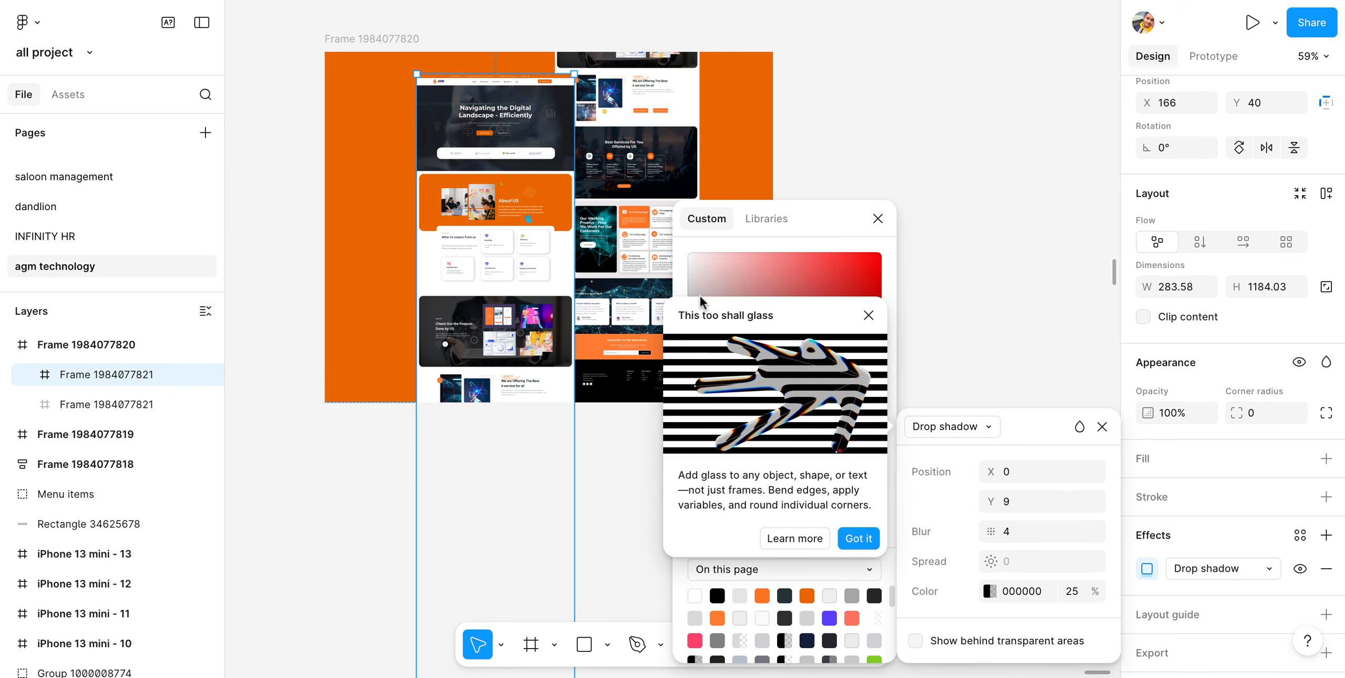
pyautogui.moveTo(702, 271); pyautogui.dragTo(687, 224)
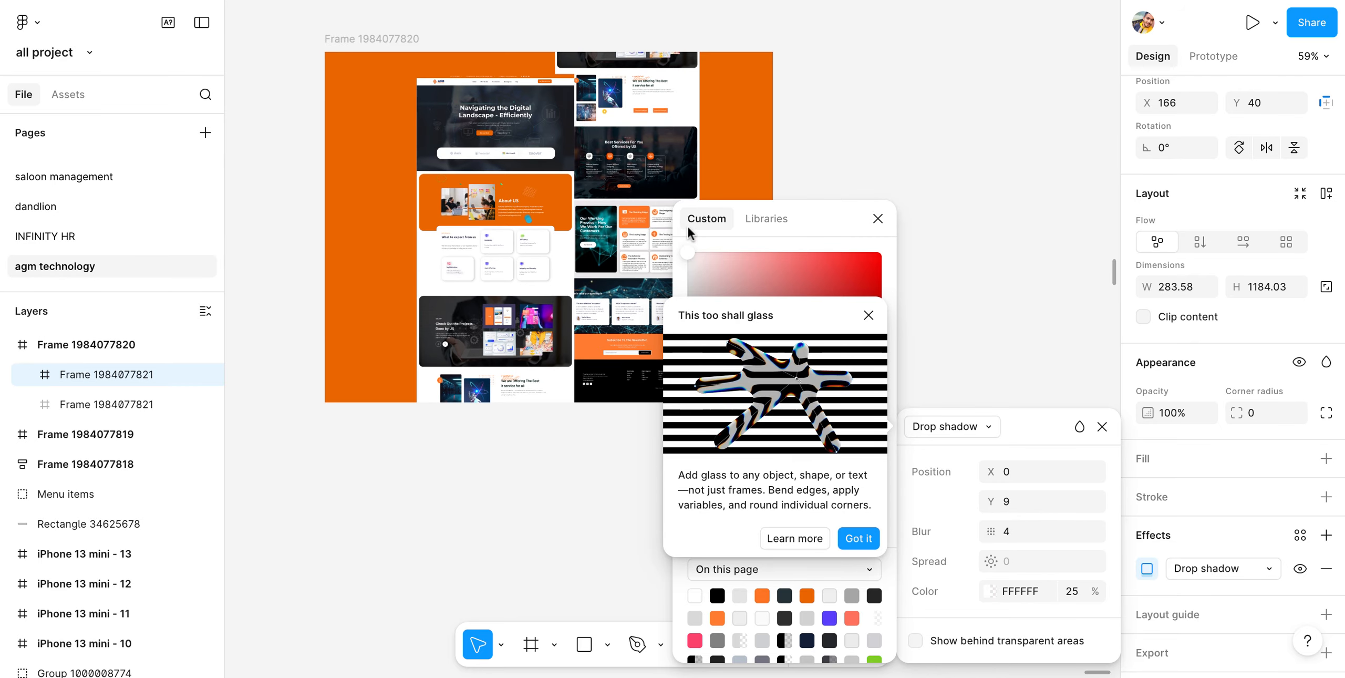
pyautogui.click(1009, 532)
pyautogui.press('Up')
pyautogui.write('19')
pyautogui.press('Return')
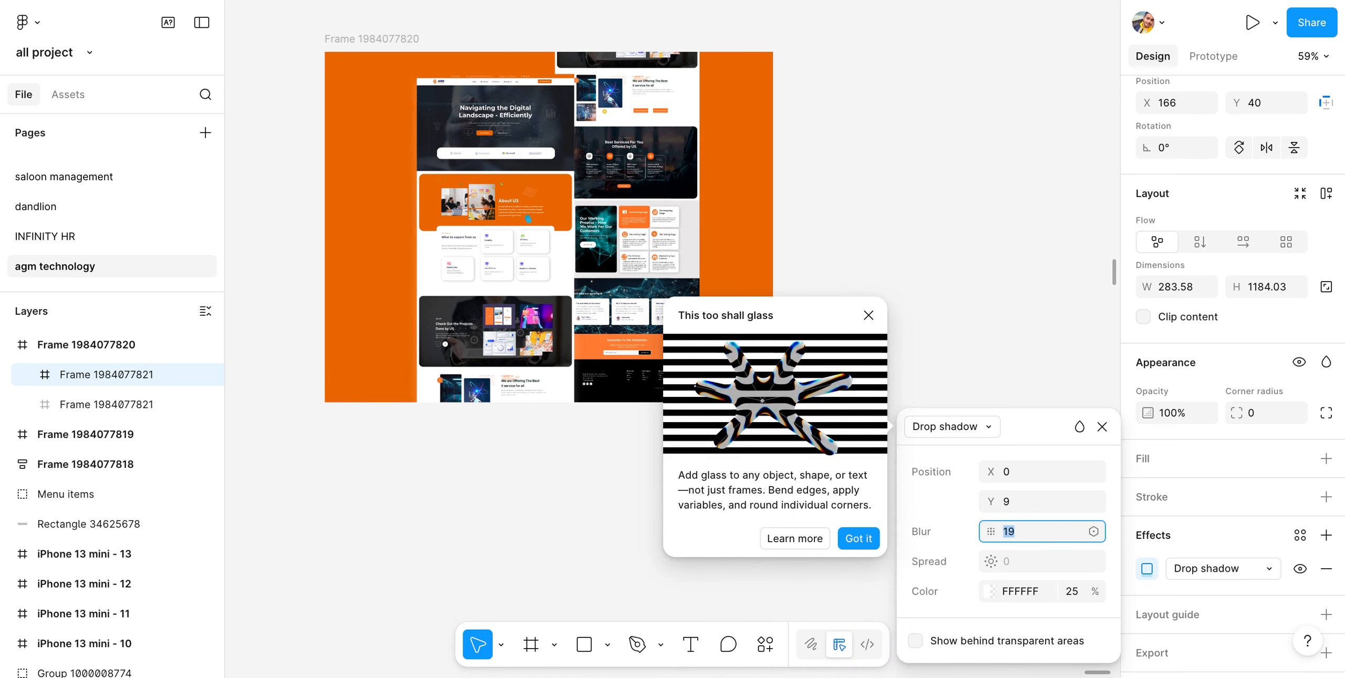
# Set the drop shadow's X offset to 25 and deselect the image
pyautogui.click(1013, 477)
pyautogui.press('Up')
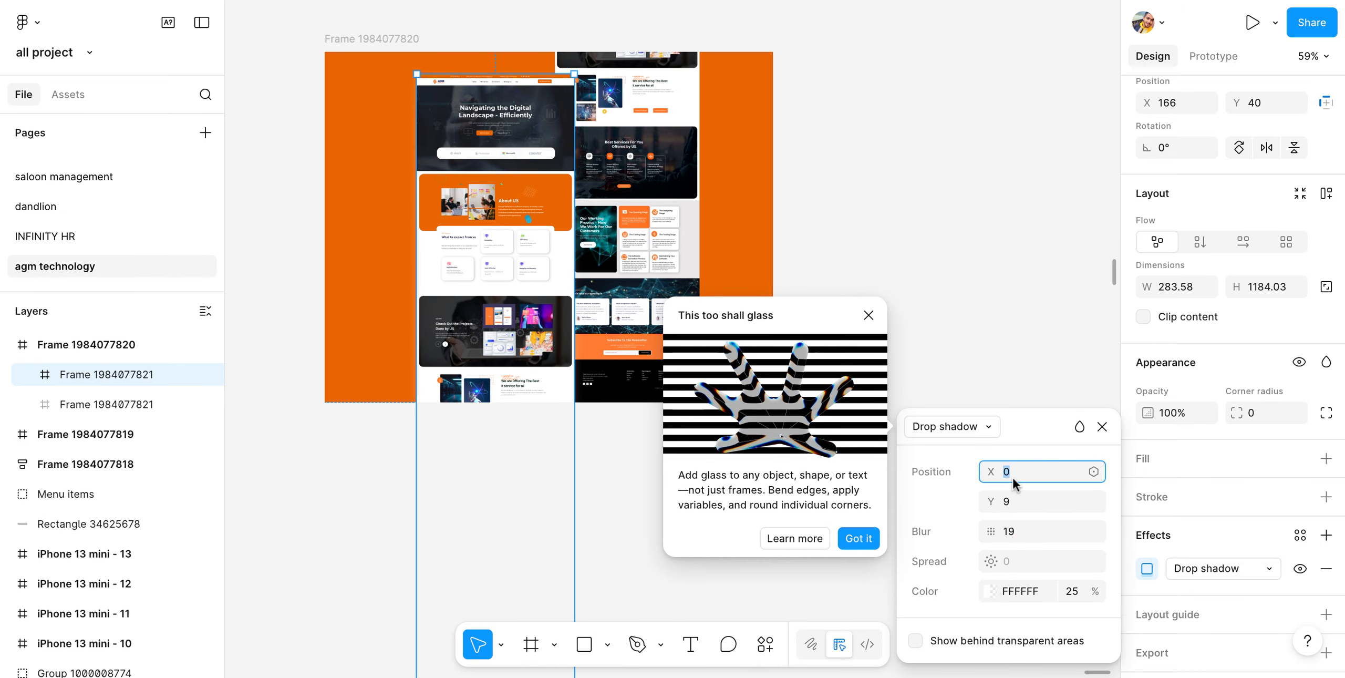
pyautogui.write('22')
pyautogui.press('Return')
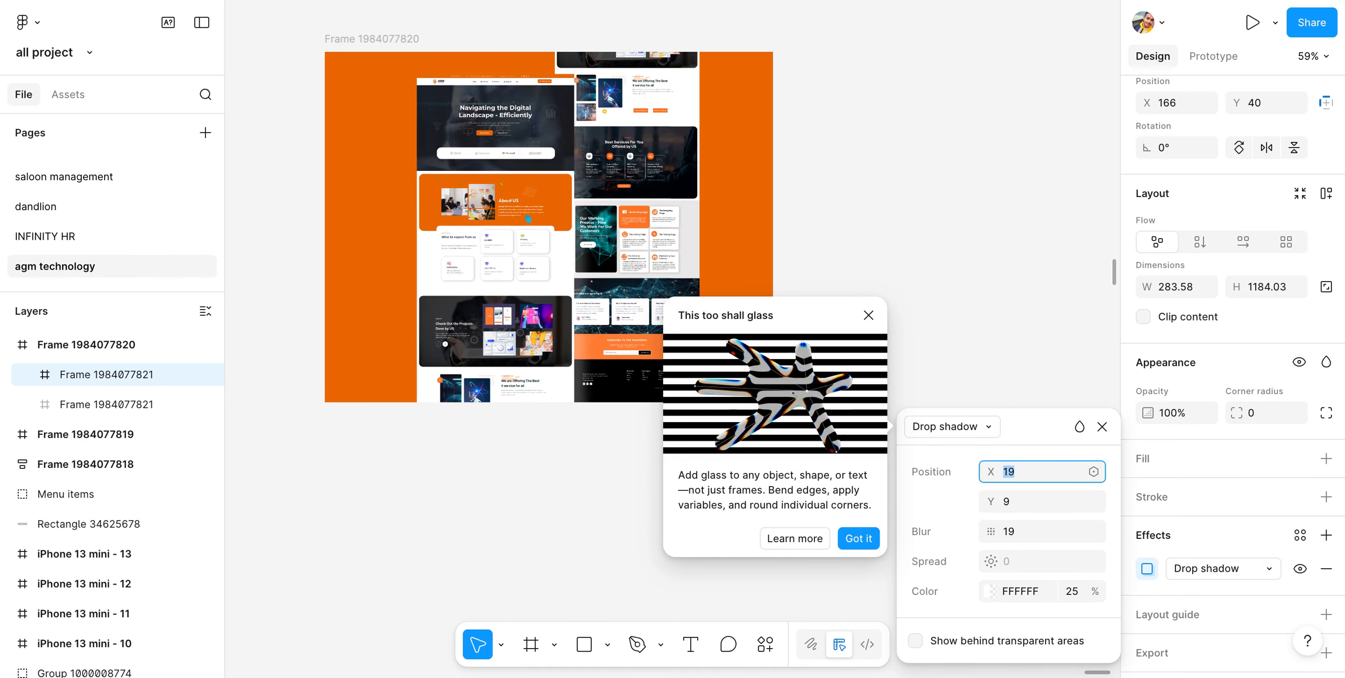
pyautogui.press('Up')
pyautogui.press('Up')
pyautogui.press('Up')
pyautogui.press('Up')
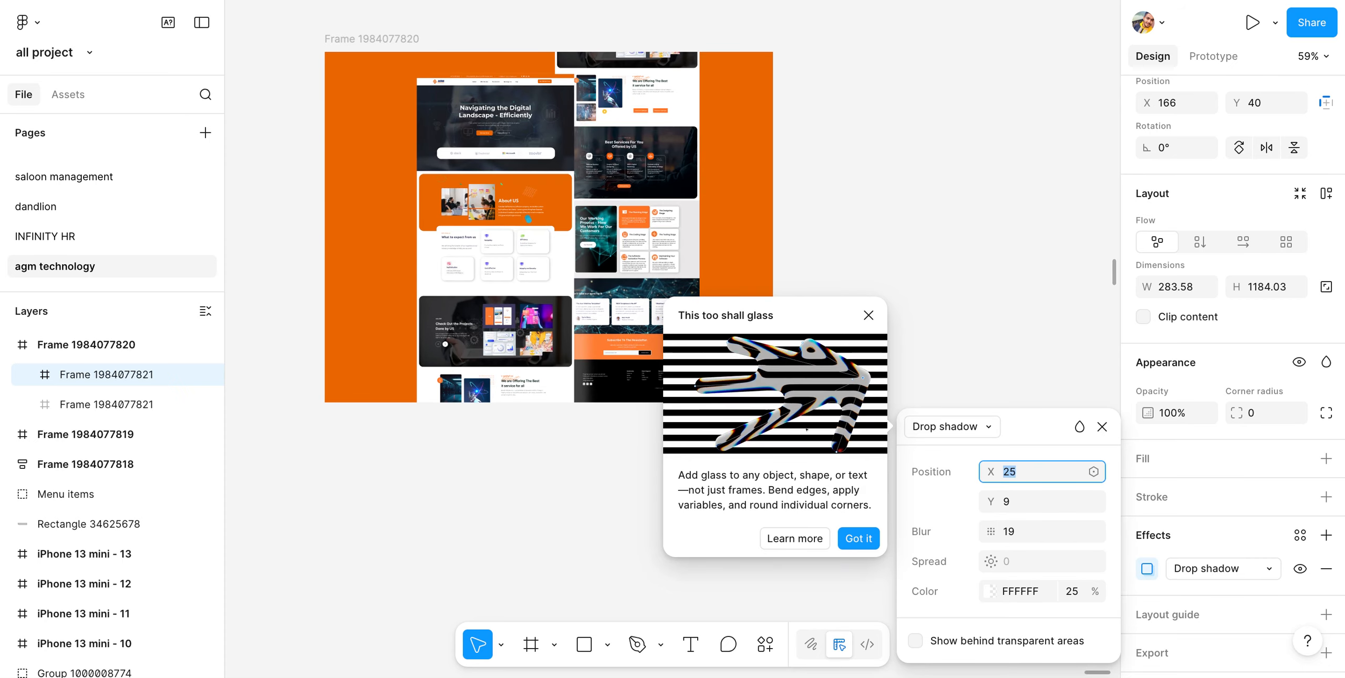
pyautogui.click(939, 204)
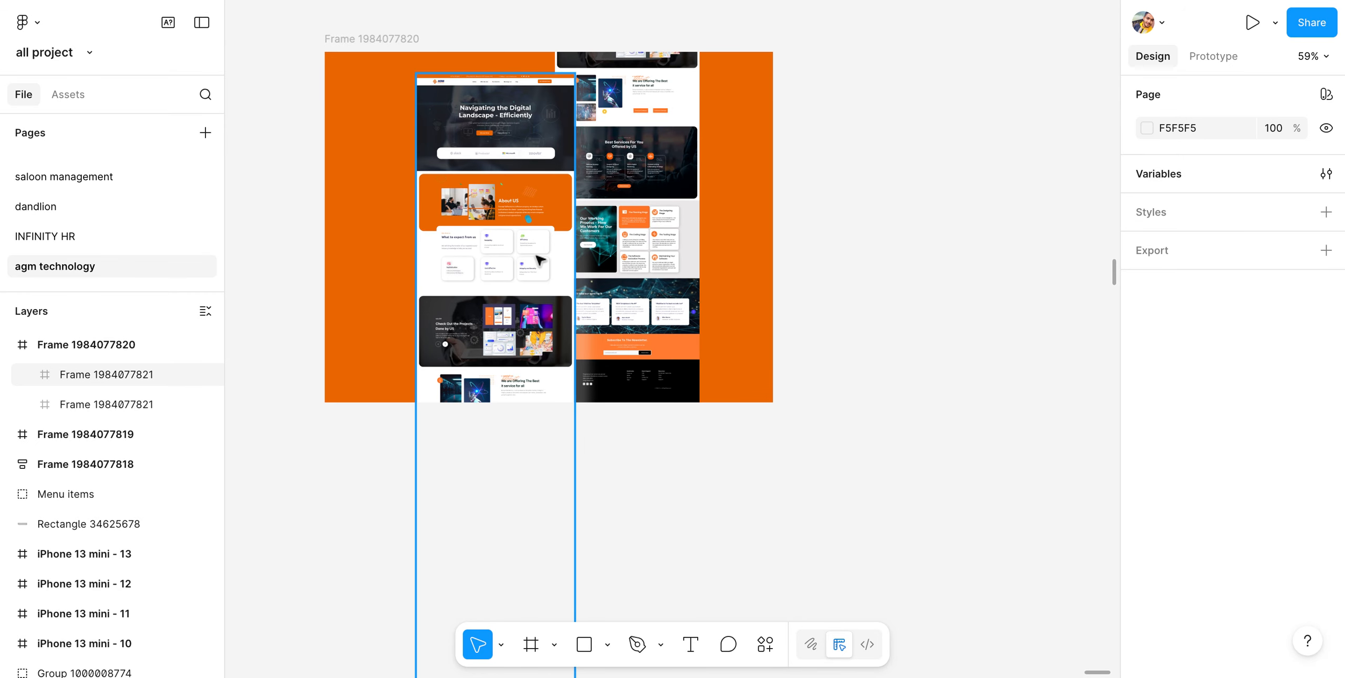
pyautogui.click(582, 228)
pyautogui.click(861, 194)
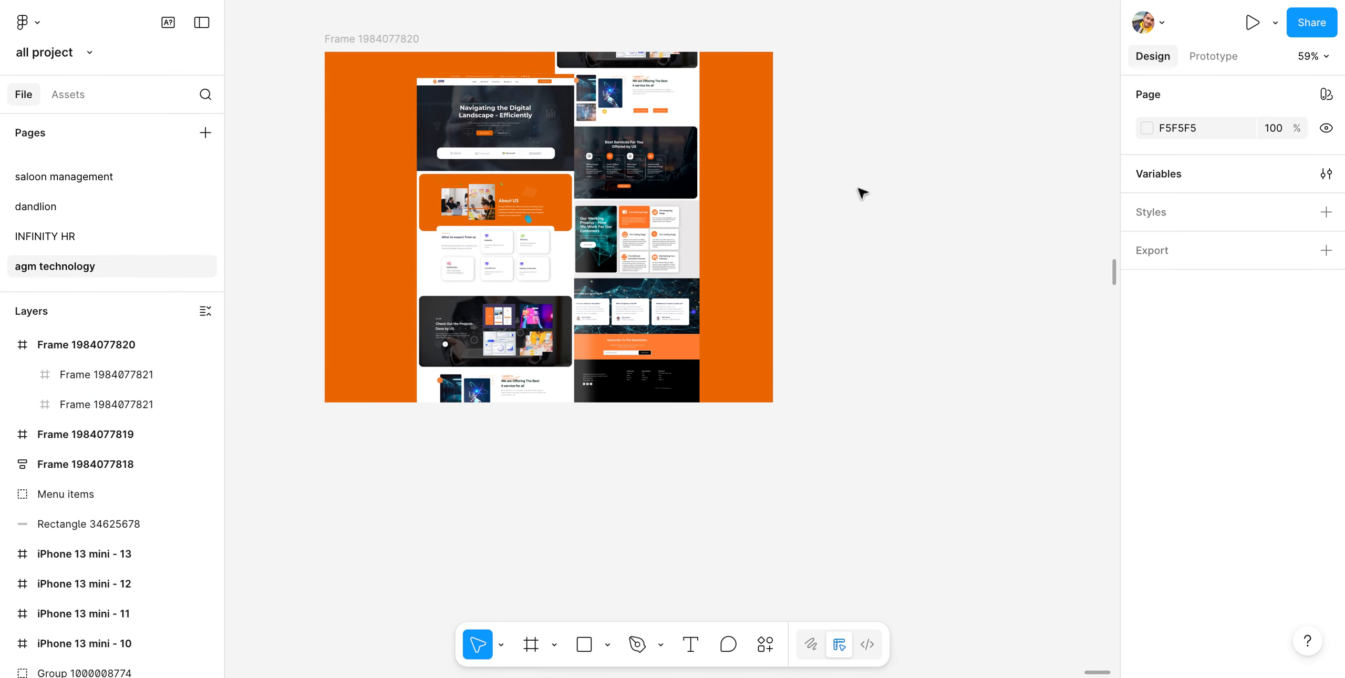
# Change the 808 × 632 frame's fill to the dark grey 343537 sampled from the dark projects section of the front image
pyautogui.scroll(5, 862, 195)
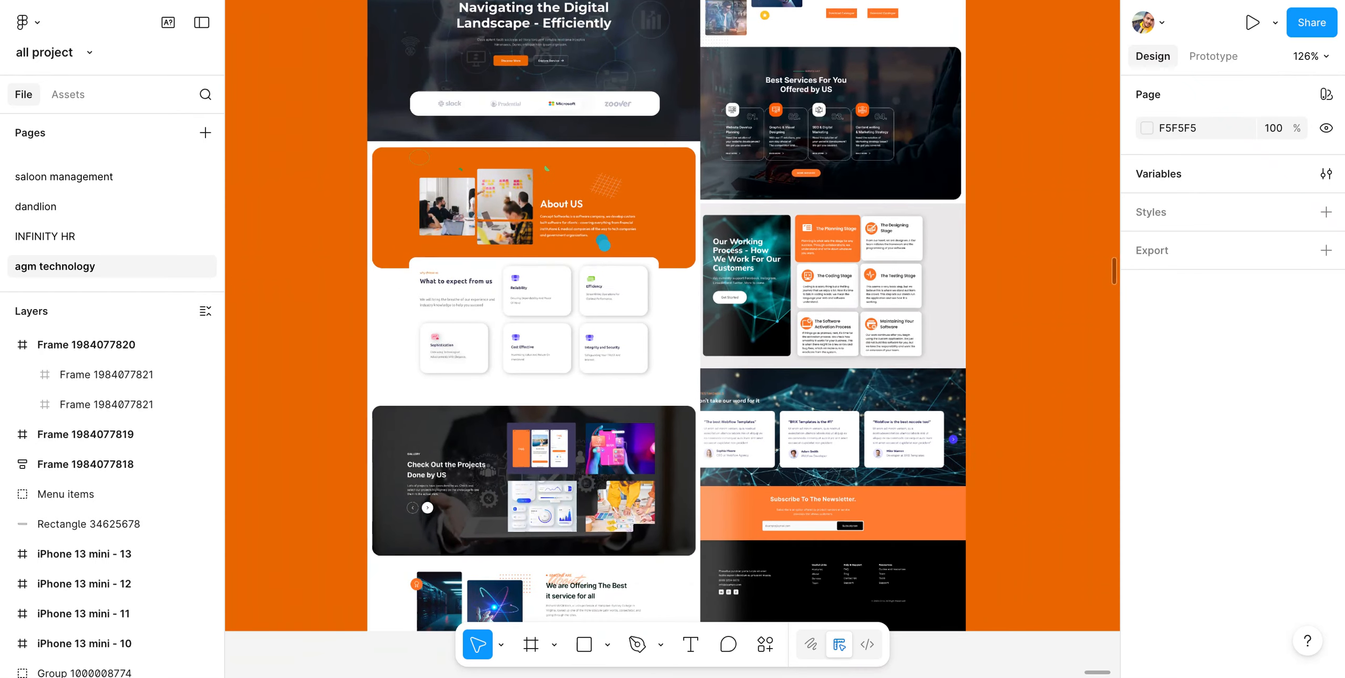
pyautogui.scroll(-5, 850, 190)
pyautogui.scroll(-2, 855, 186)
pyautogui.click(635, 49)
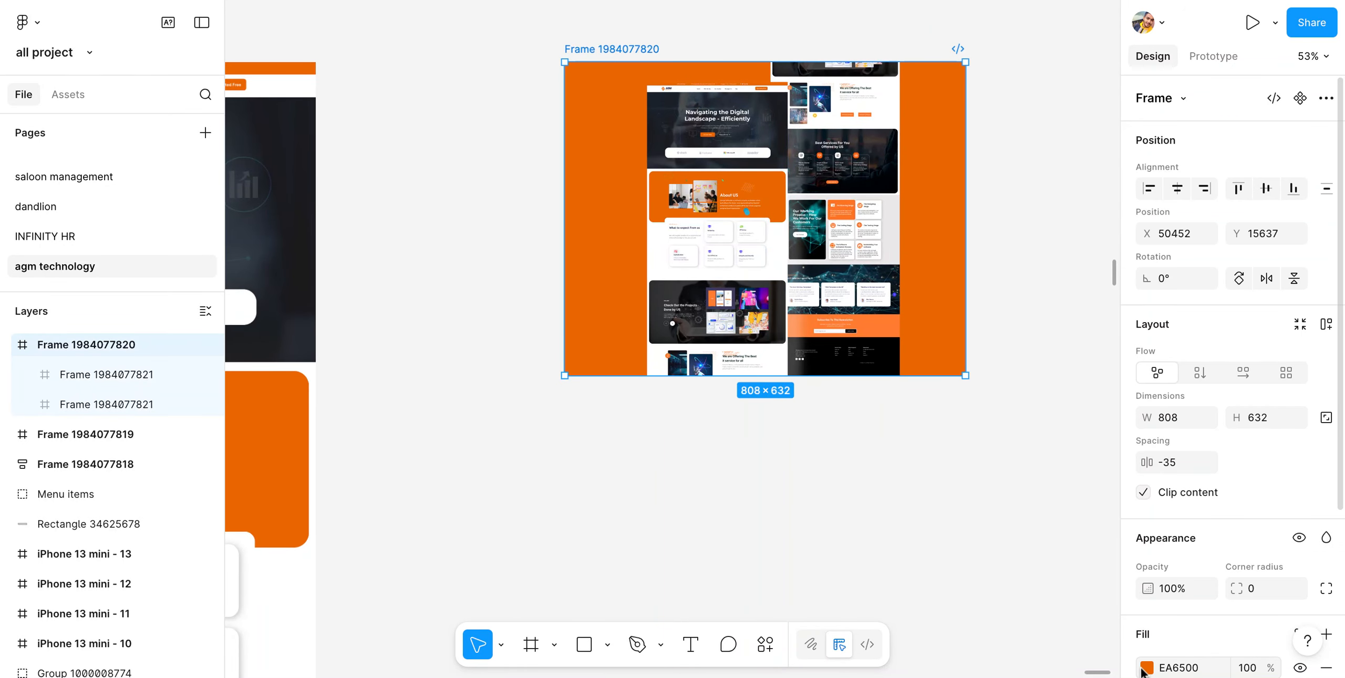
pyautogui.click(1147, 667)
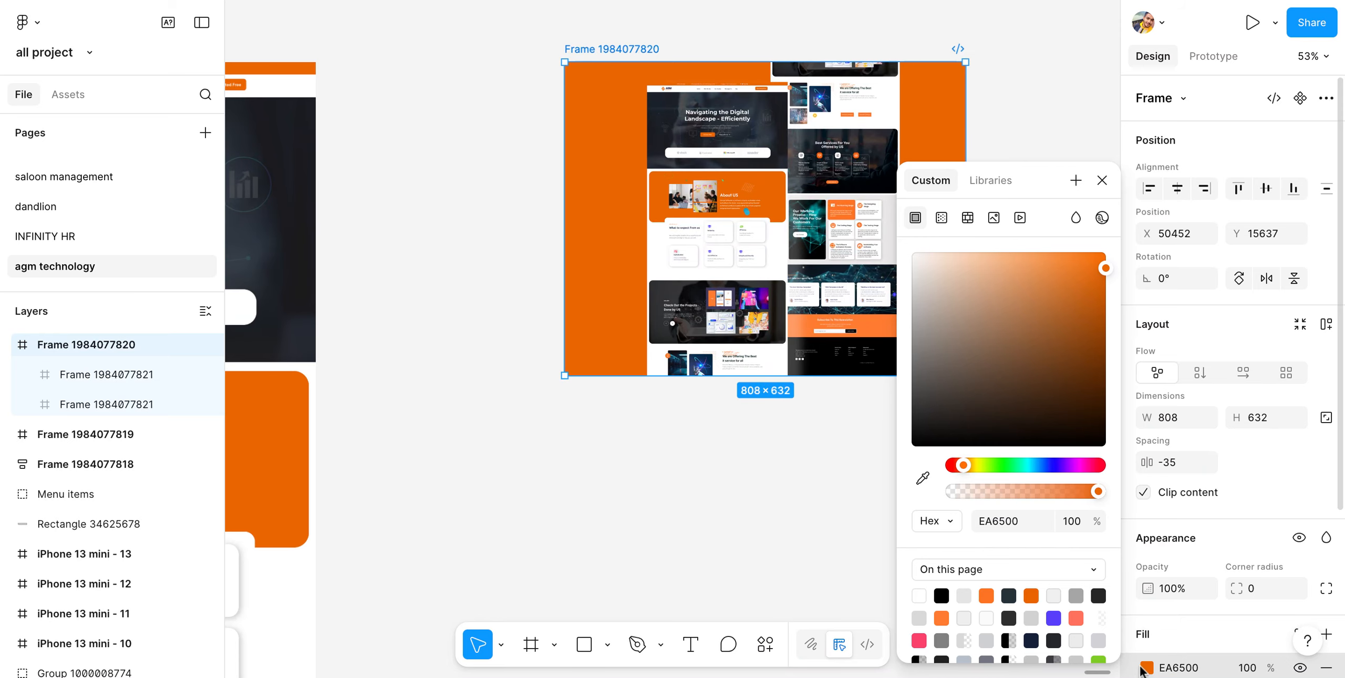
pyautogui.click(924, 476)
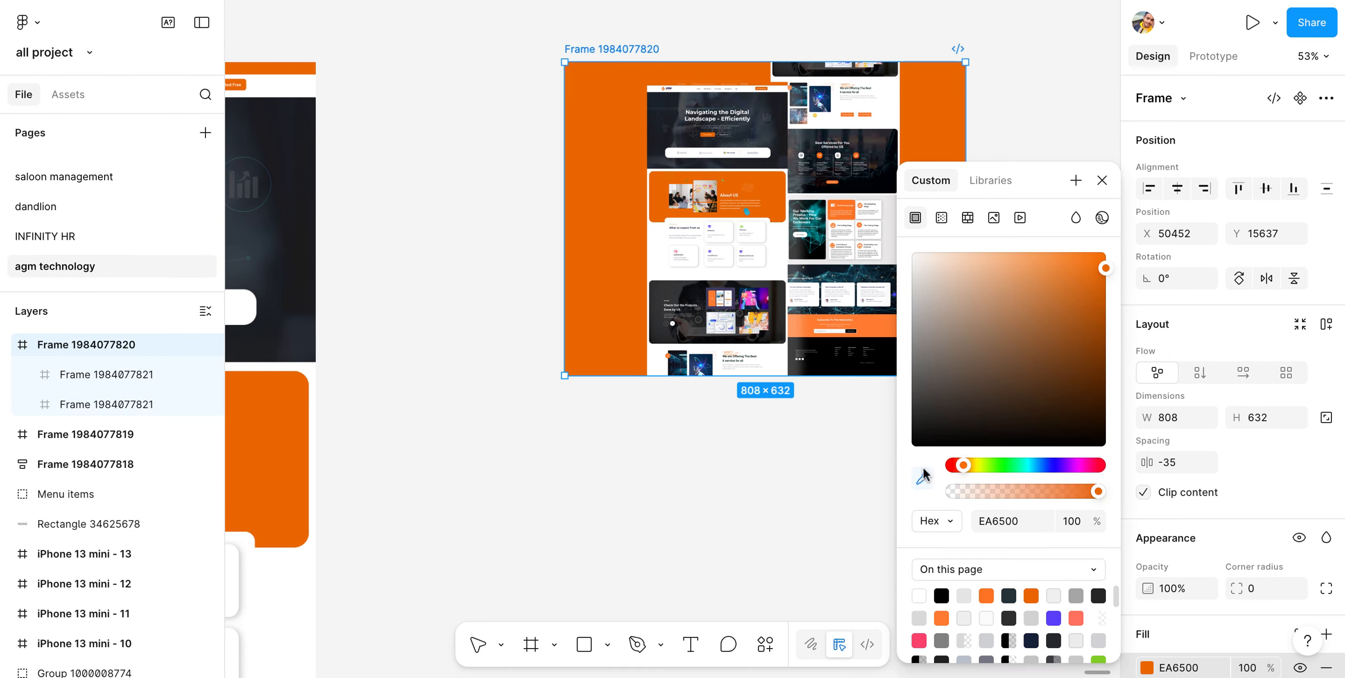
pyautogui.click(683, 290)
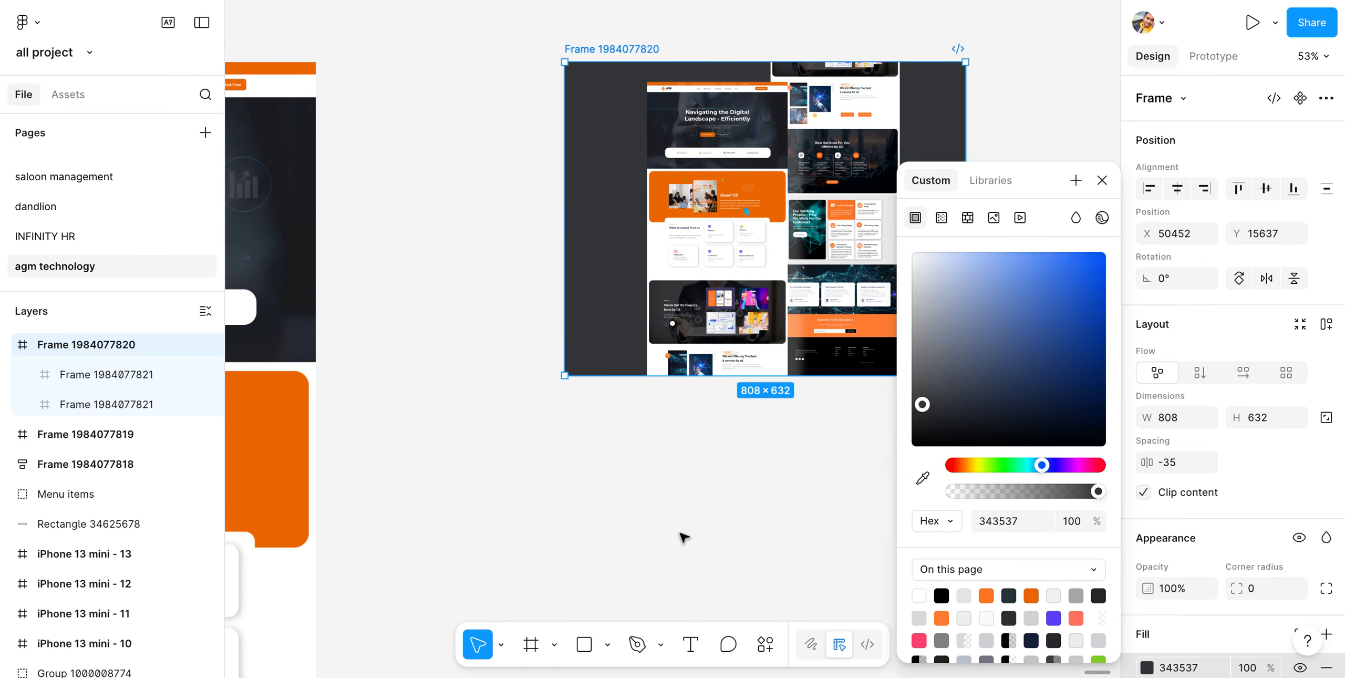
# Move the front image slightly up inside the frame to X 162, Y 31 and deselect it
pyautogui.click(683, 536)
pyautogui.scroll(5, 683, 536)
pyautogui.scroll(-3, 683, 536)
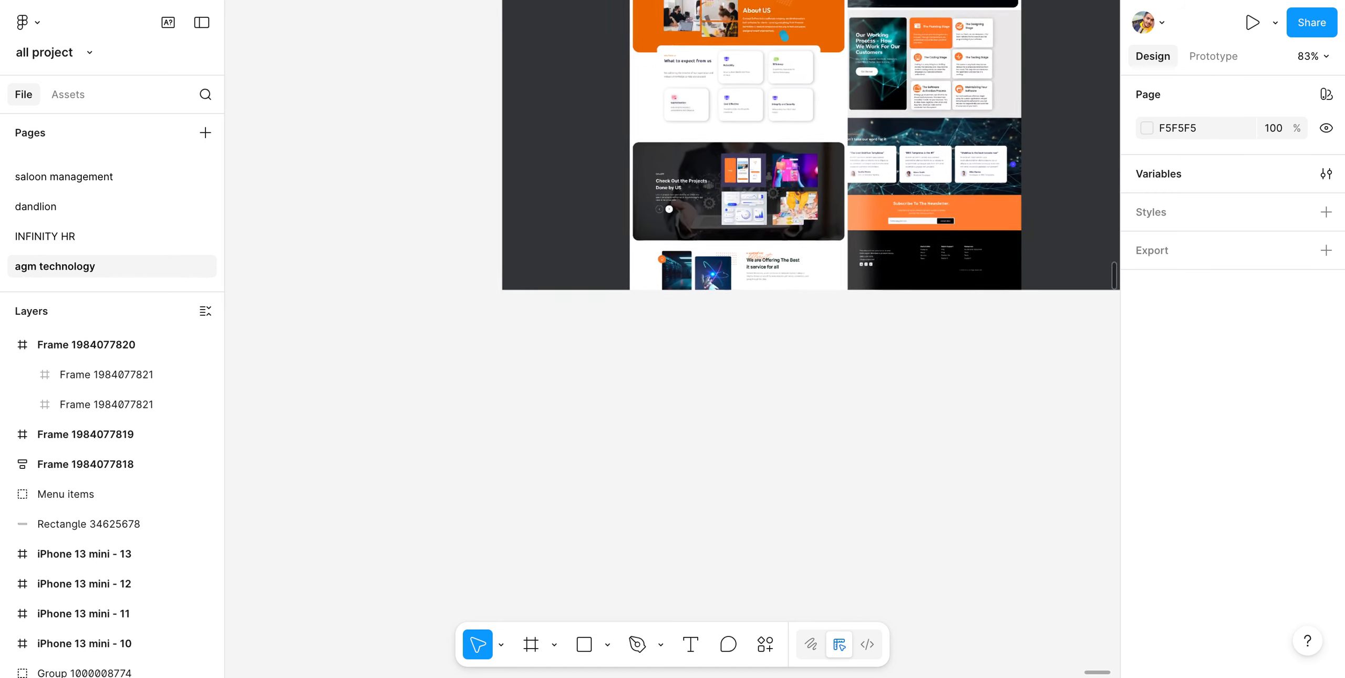
pyautogui.scroll(5, 762, 236)
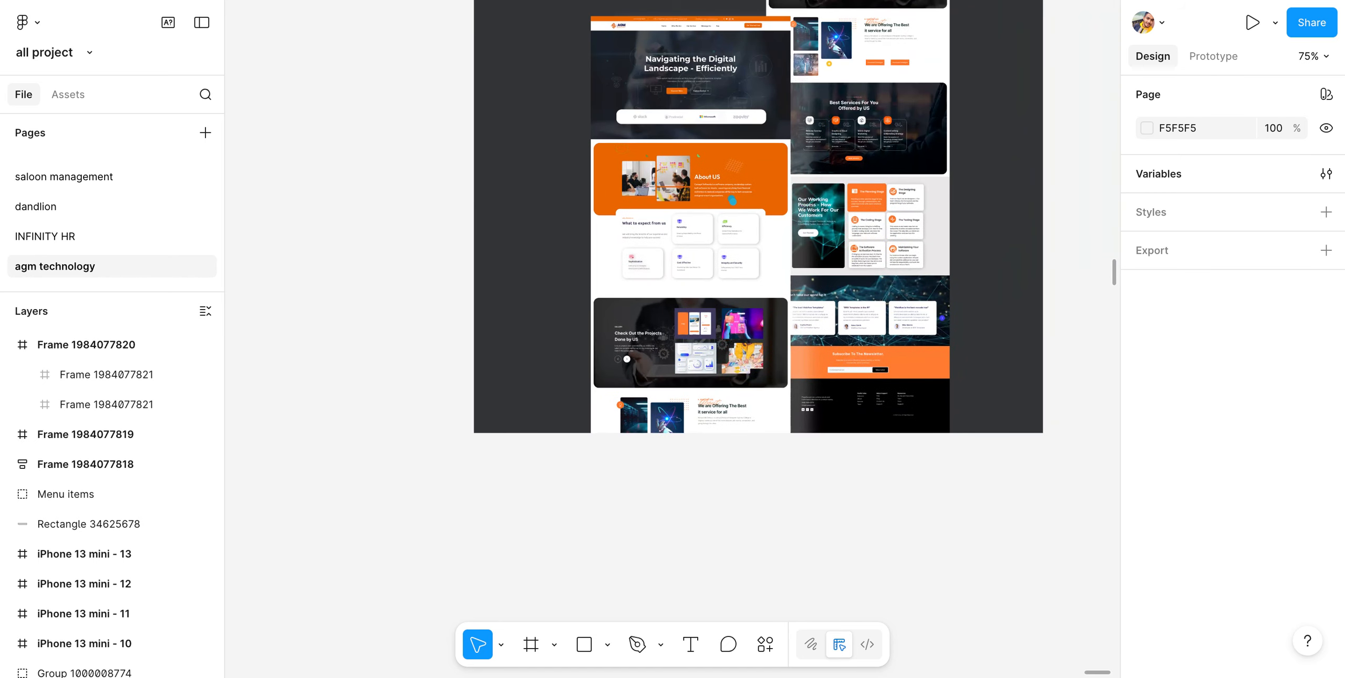
pyautogui.click(679, 381)
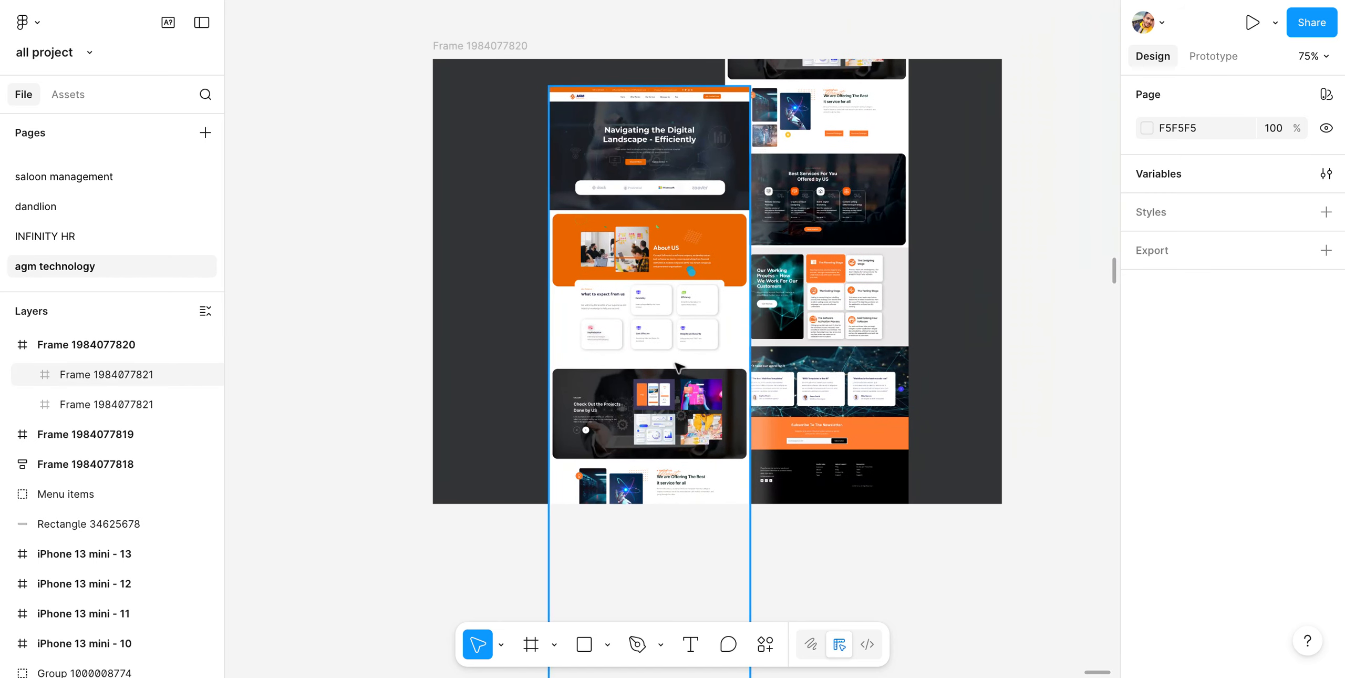
pyautogui.moveTo(678, 381)
pyautogui.mouseDown()
pyautogui.moveTo(666, 359)
pyautogui.moveTo(672, 369)
pyautogui.moveTo(659, 367)
pyautogui.moveTo(676, 361)
pyautogui.mouseUp()
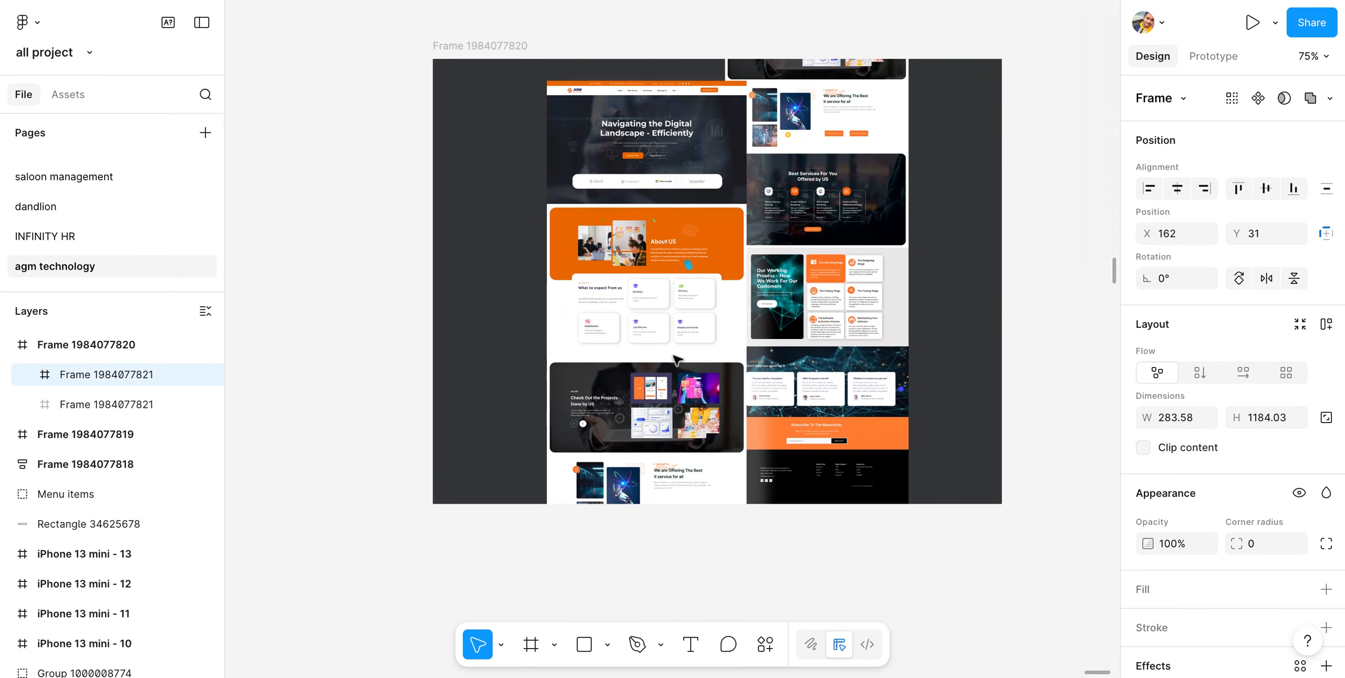
pyautogui.click(1055, 363)
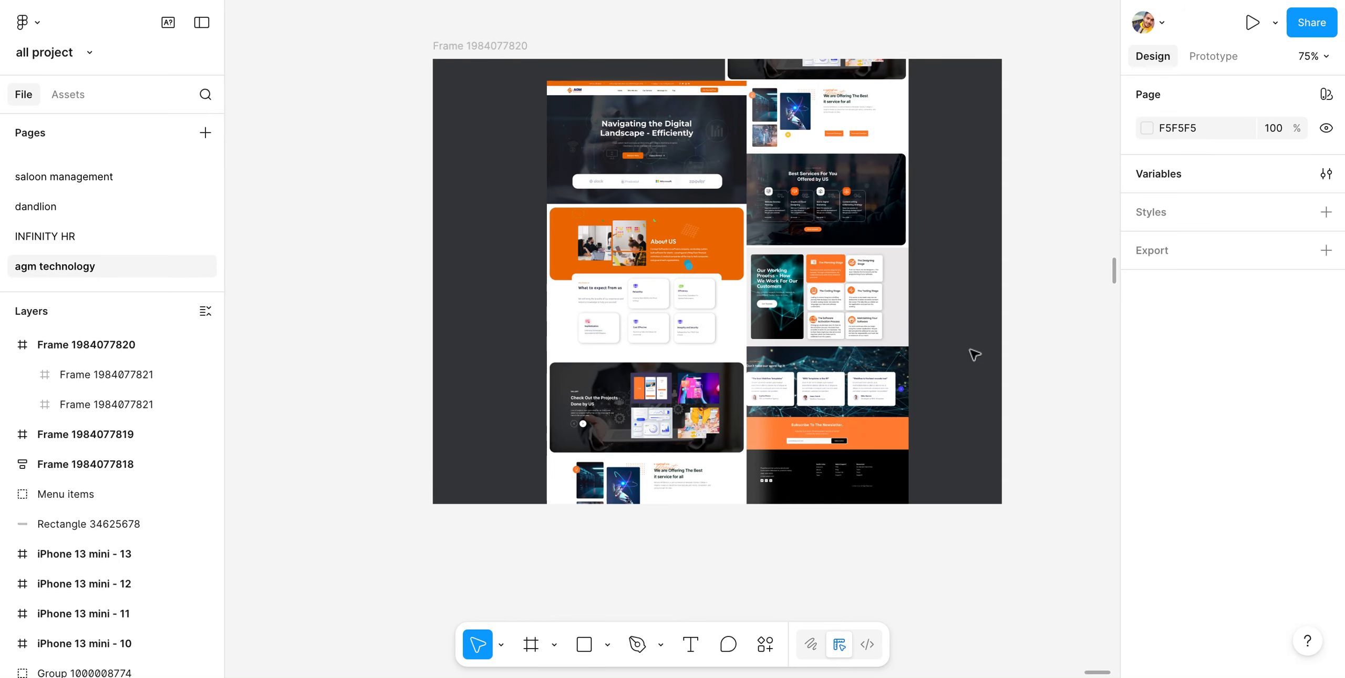
# Change the 808 × 632 frame's fill to the greyish blue 7E8BA6 and deselect the frame
pyautogui.click(441, 45)
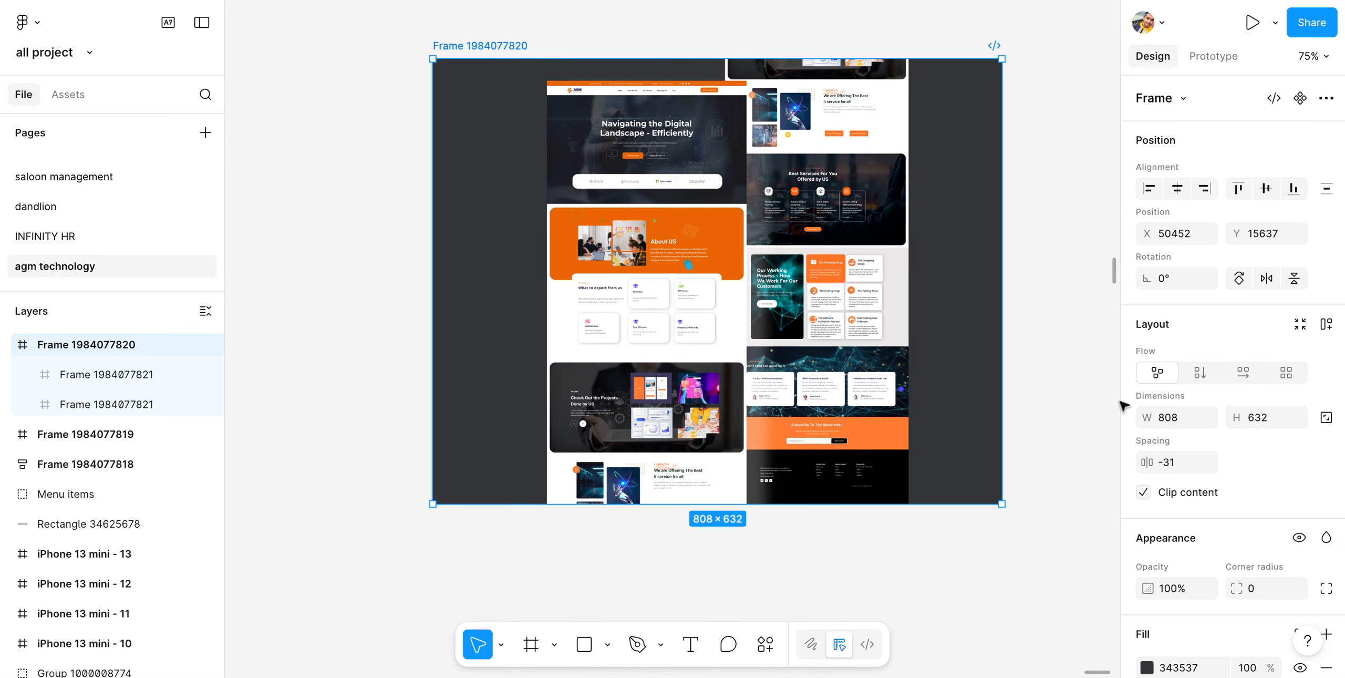
pyautogui.scroll(-2, 1130, 504)
pyautogui.click(1146, 619)
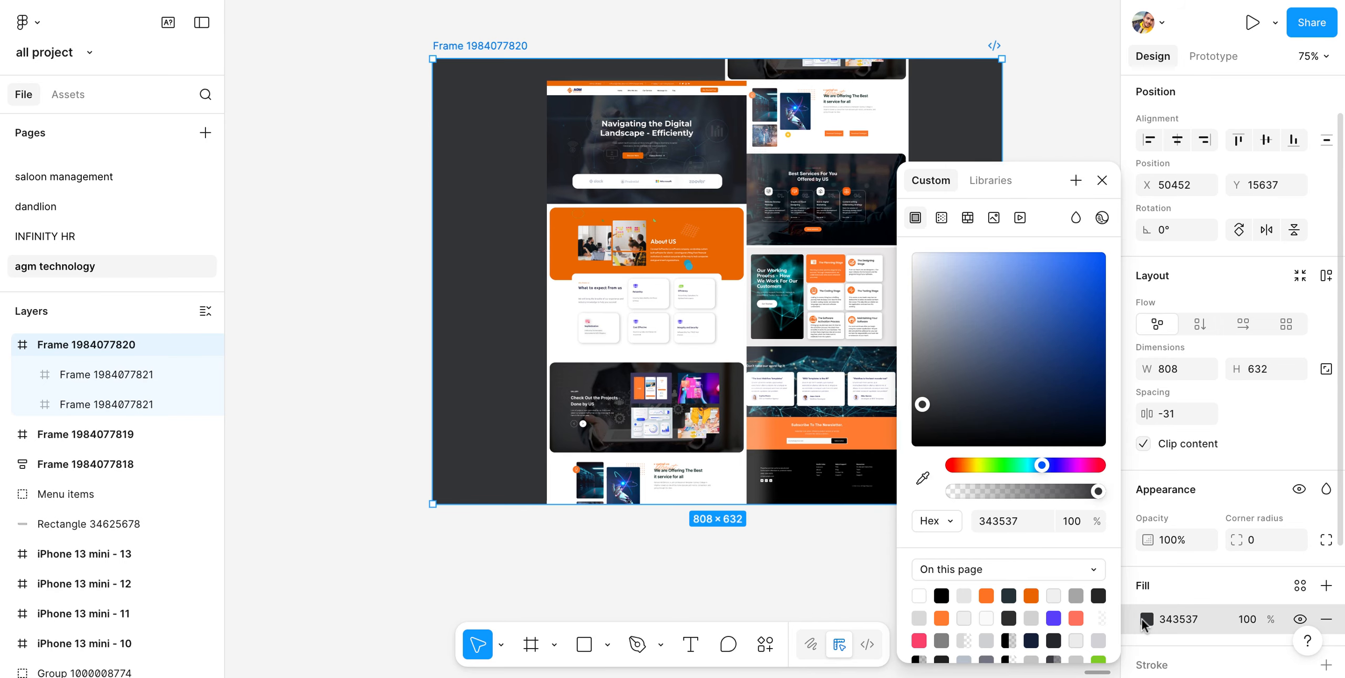
pyautogui.moveTo(971, 347); pyautogui.dragTo(958, 326)
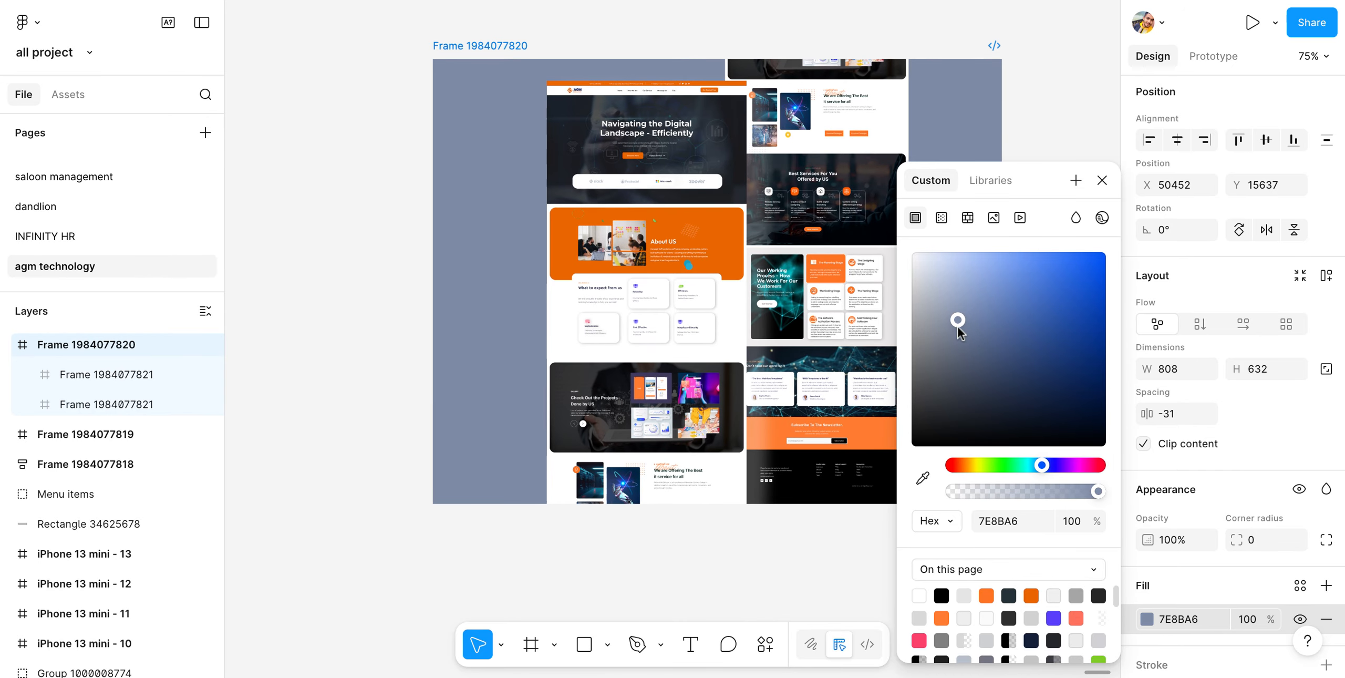
pyautogui.click(1087, 84)
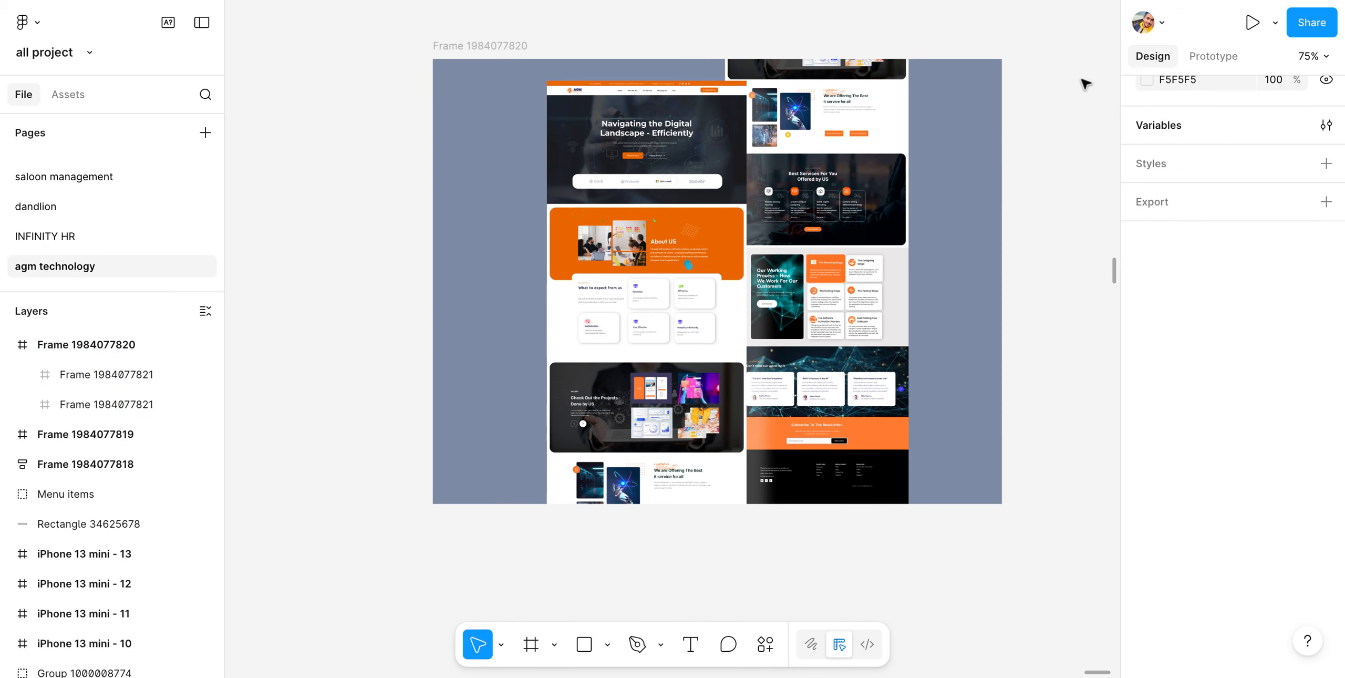
# Scale the front image up proportionally to 317.58 × 1325.99 and place it at X 104, Y 58 in the frame
pyautogui.click(698, 300)
pyautogui.moveTo(697, 299); pyautogui.dragTo(702, 344)
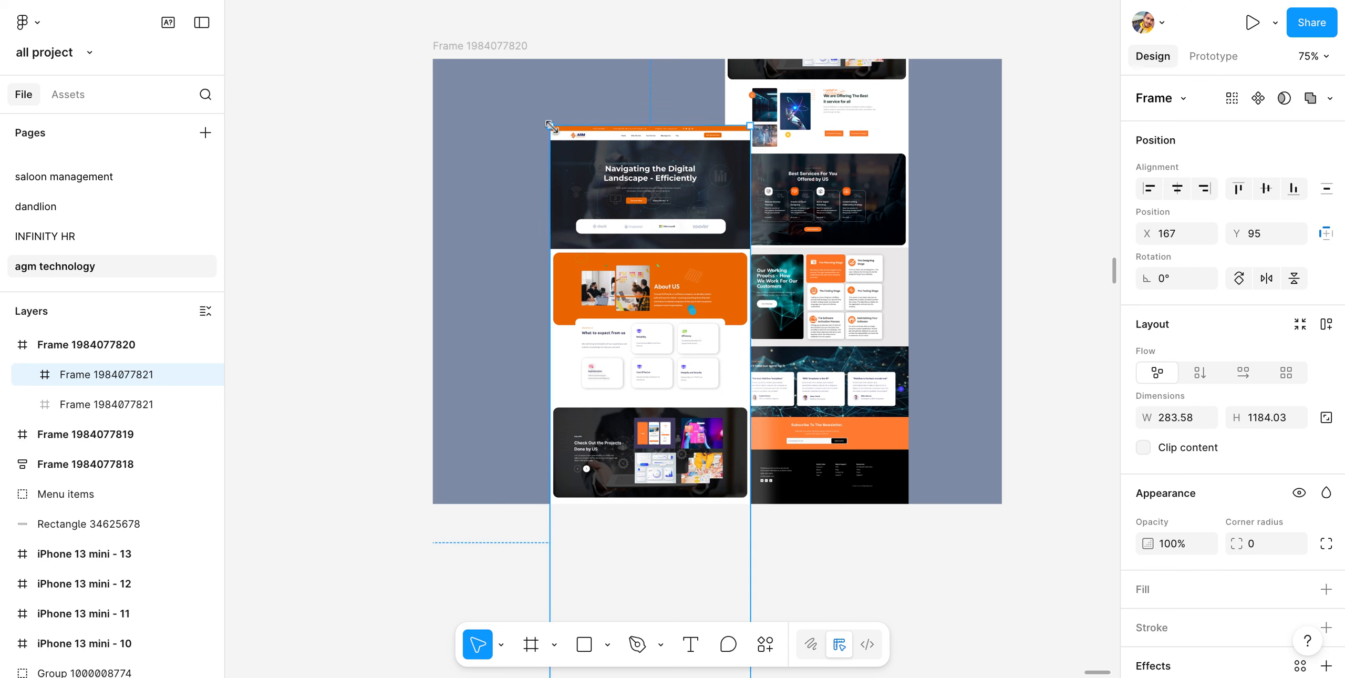
pyautogui.press('k')
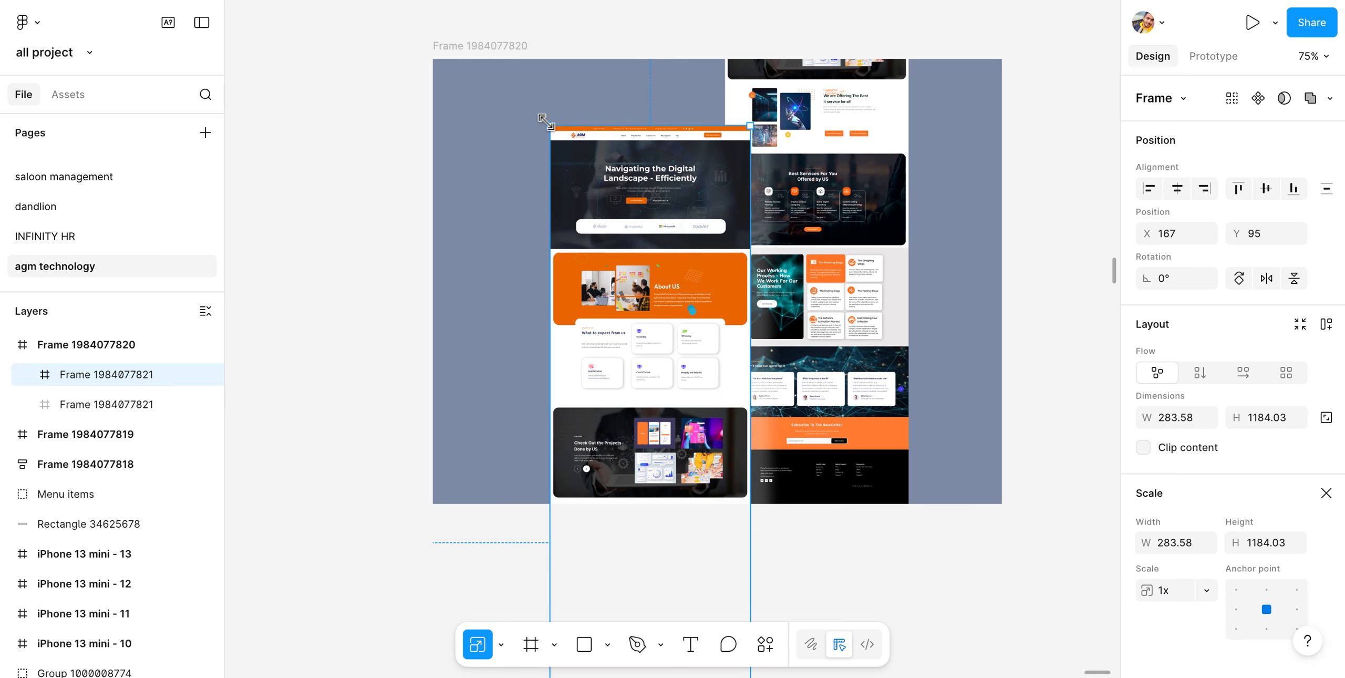
pyautogui.moveTo(550, 127); pyautogui.dragTo(525, 109)
pyautogui.moveTo(611, 157); pyautogui.dragTo(592, 231)
# Scale the back image up proportionally to 298 × 1244.25 and place it at X 391, Y -457, partly behind the front image
pyautogui.click(814, 199)
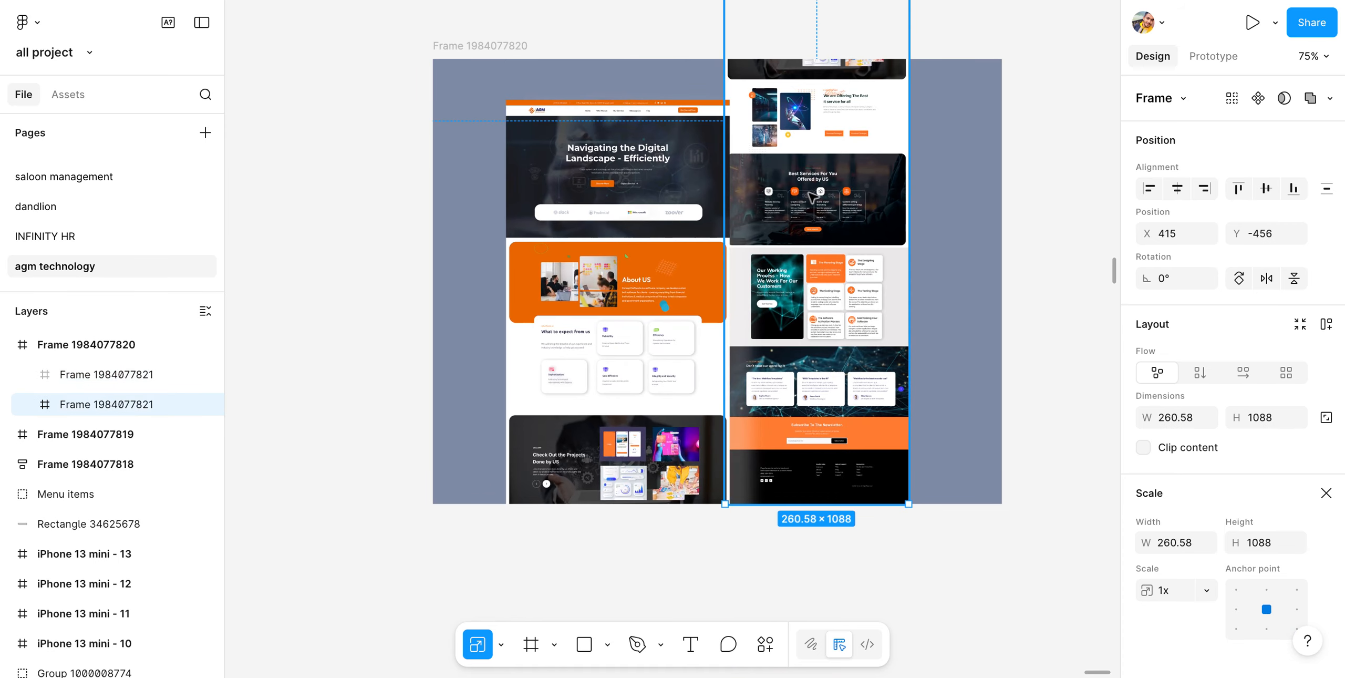
pyautogui.scroll(3, 812, 197)
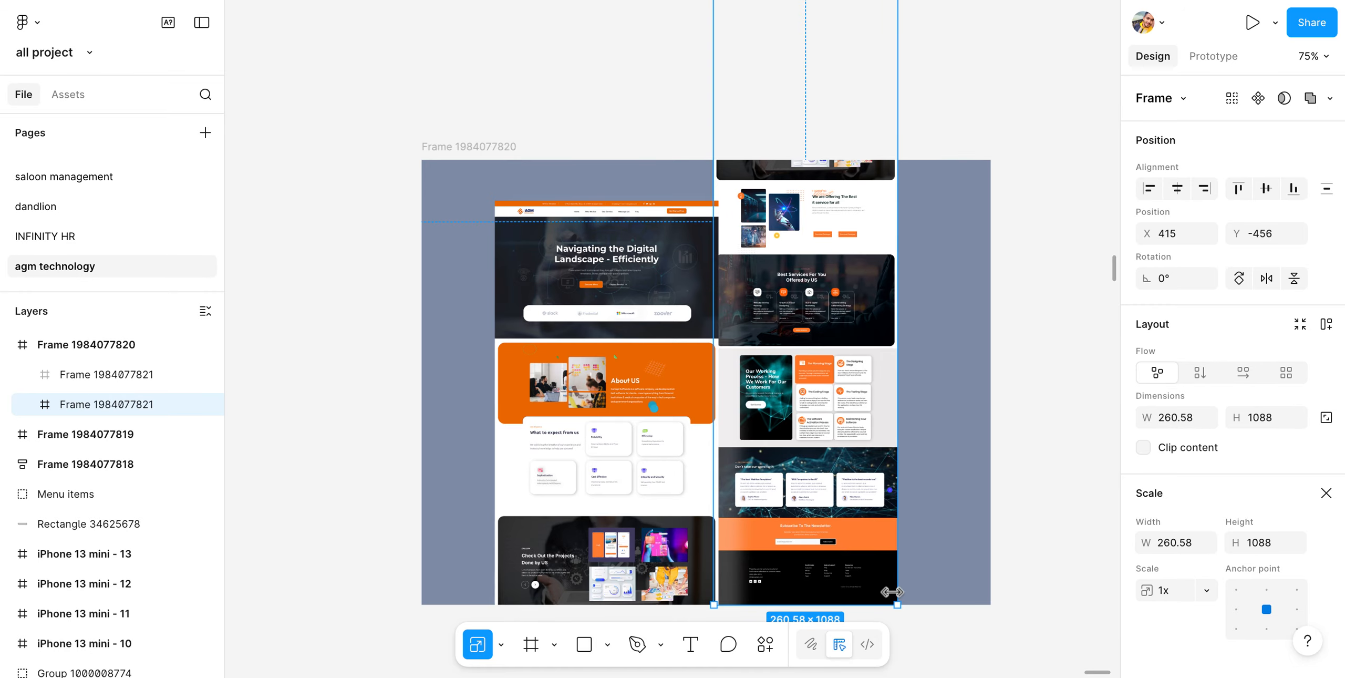
pyautogui.moveTo(896, 609); pyautogui.dragTo(922, 642)
pyautogui.moveTo(835, 549); pyautogui.dragTo(819, 548)
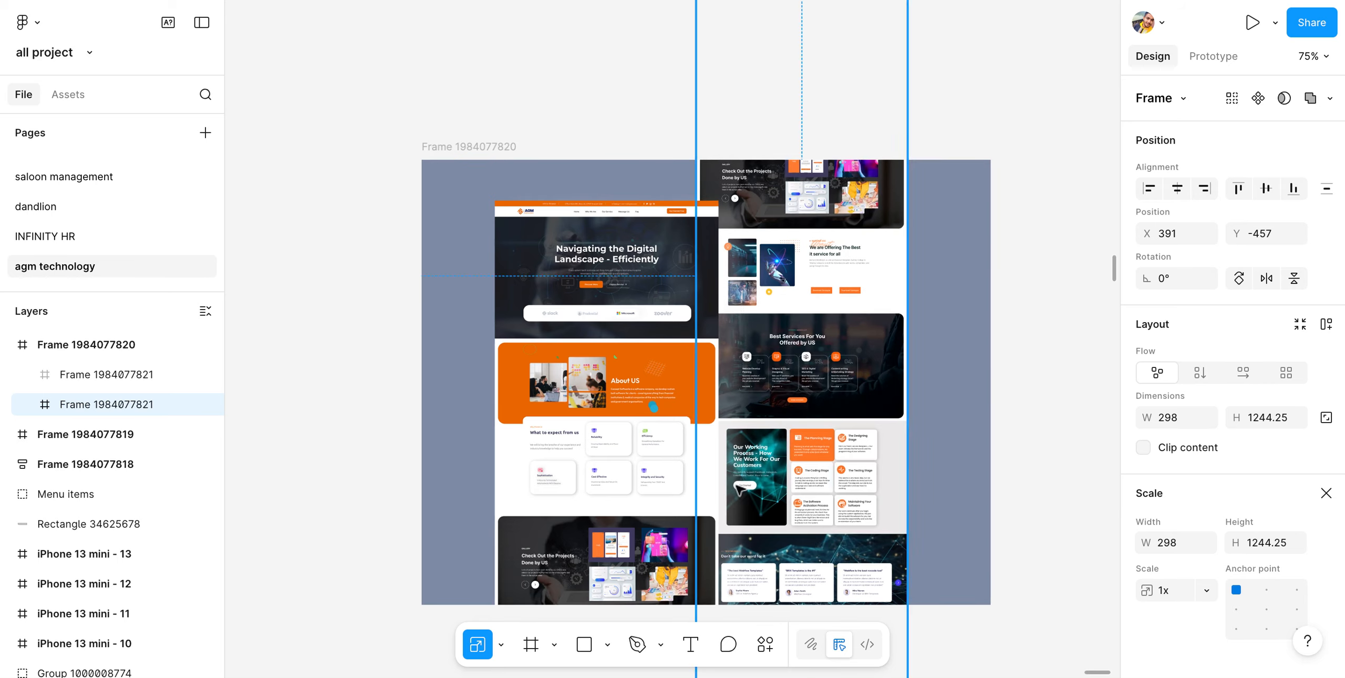
pyautogui.click(678, 478)
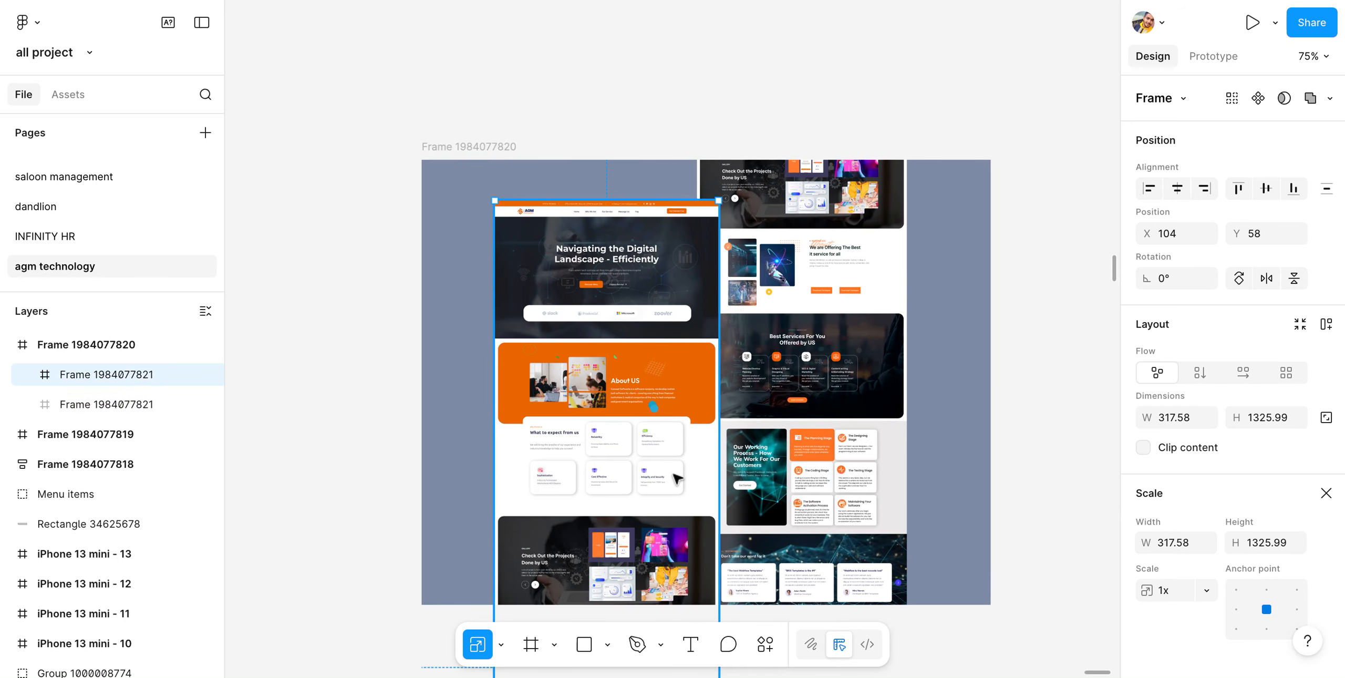
pyautogui.click(786, 412)
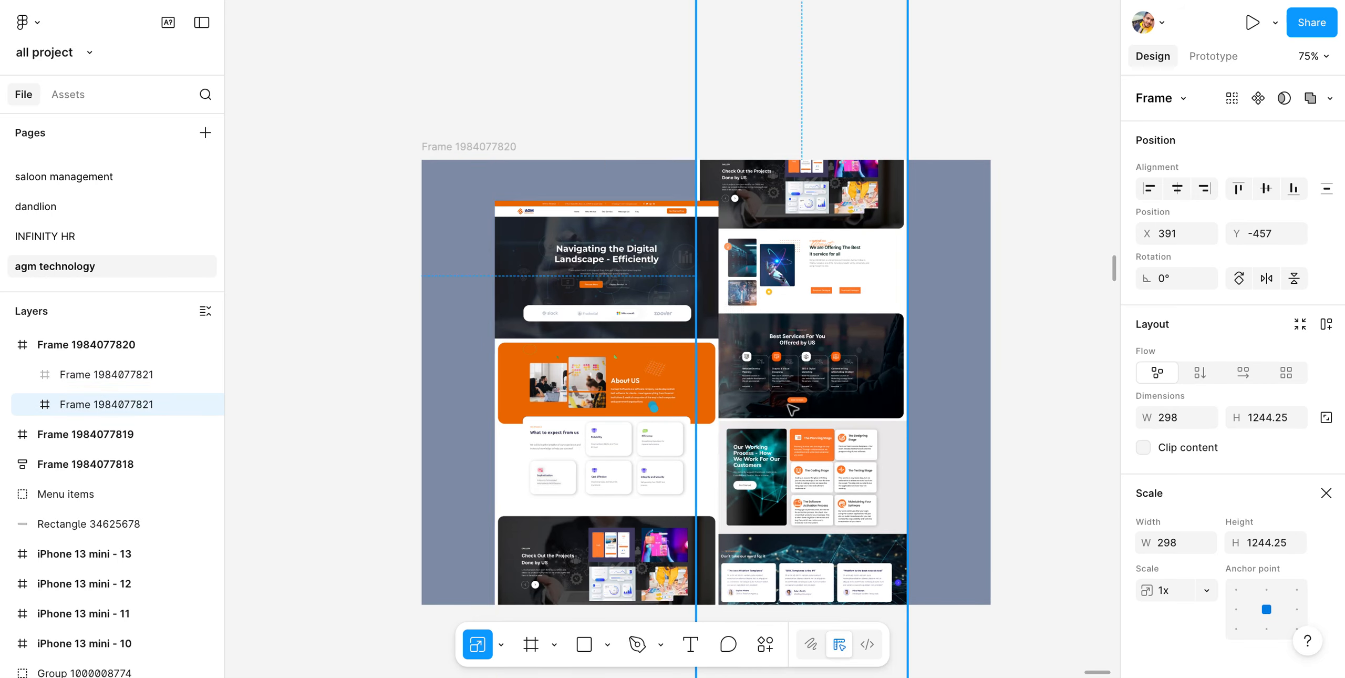
pyautogui.click(637, 423)
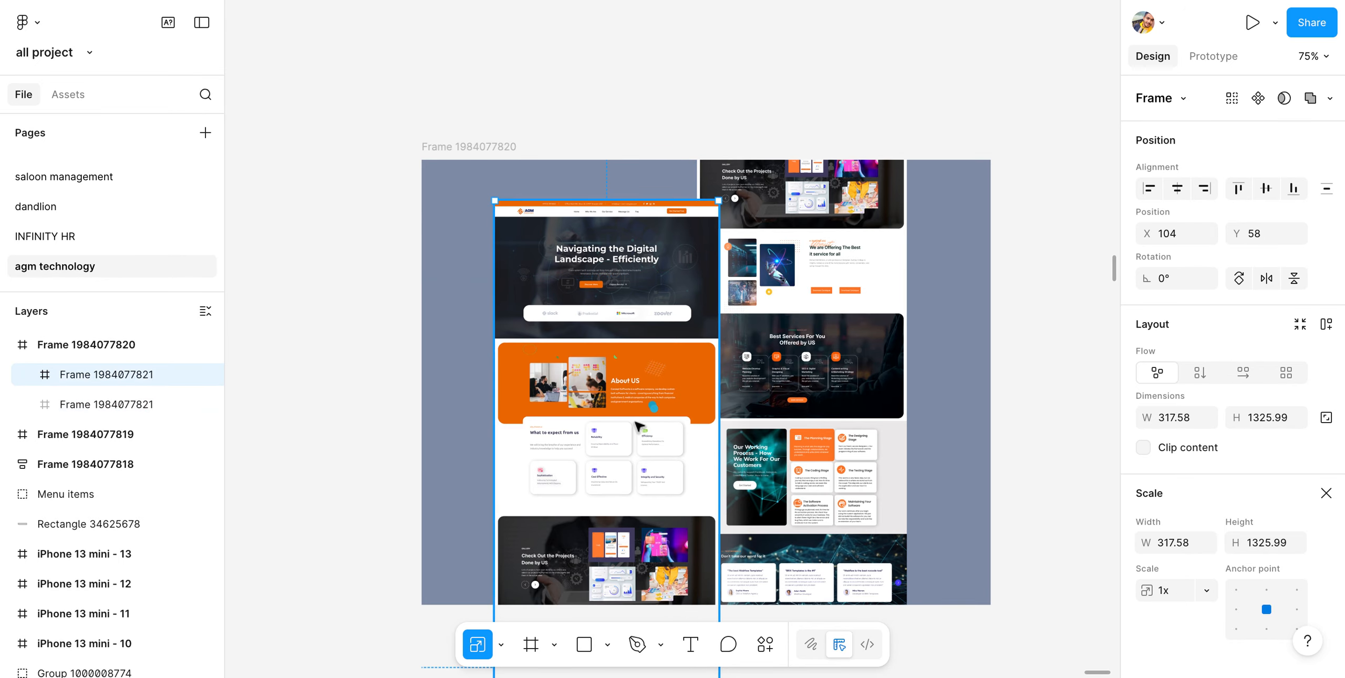
pyautogui.click(759, 386)
pyautogui.click(591, 409)
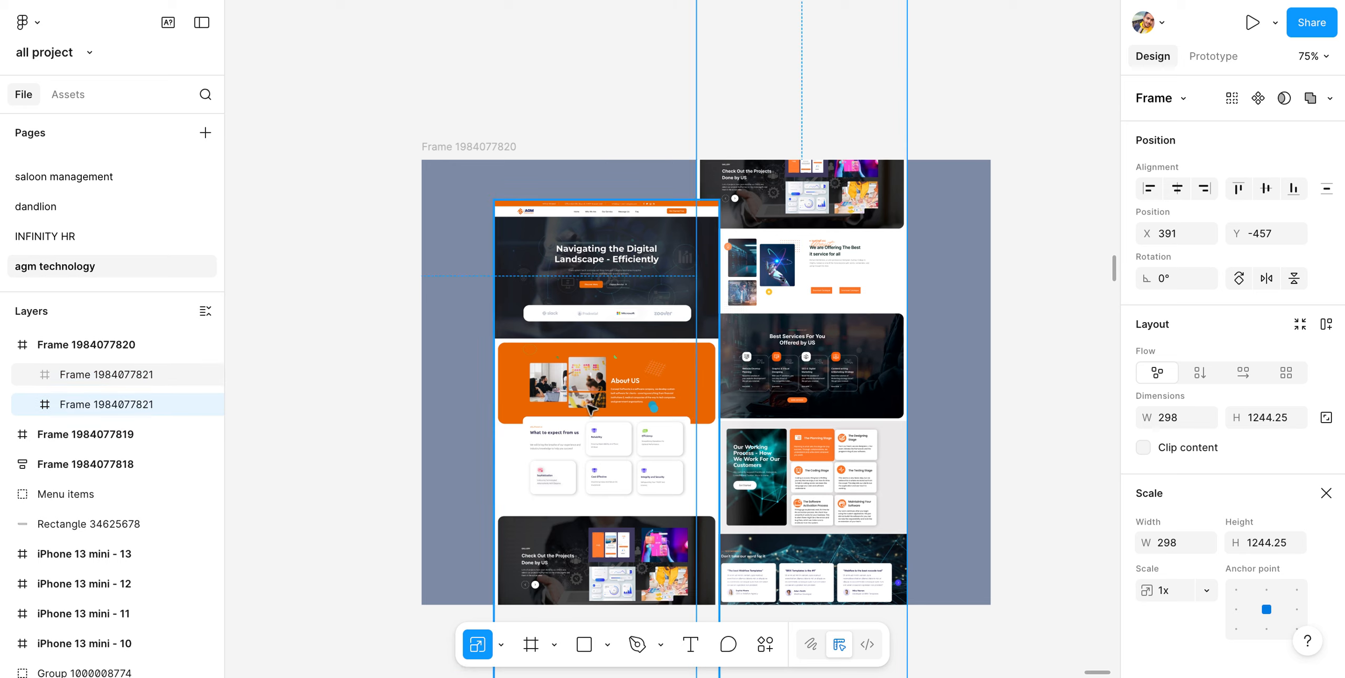
pyautogui.click(792, 358)
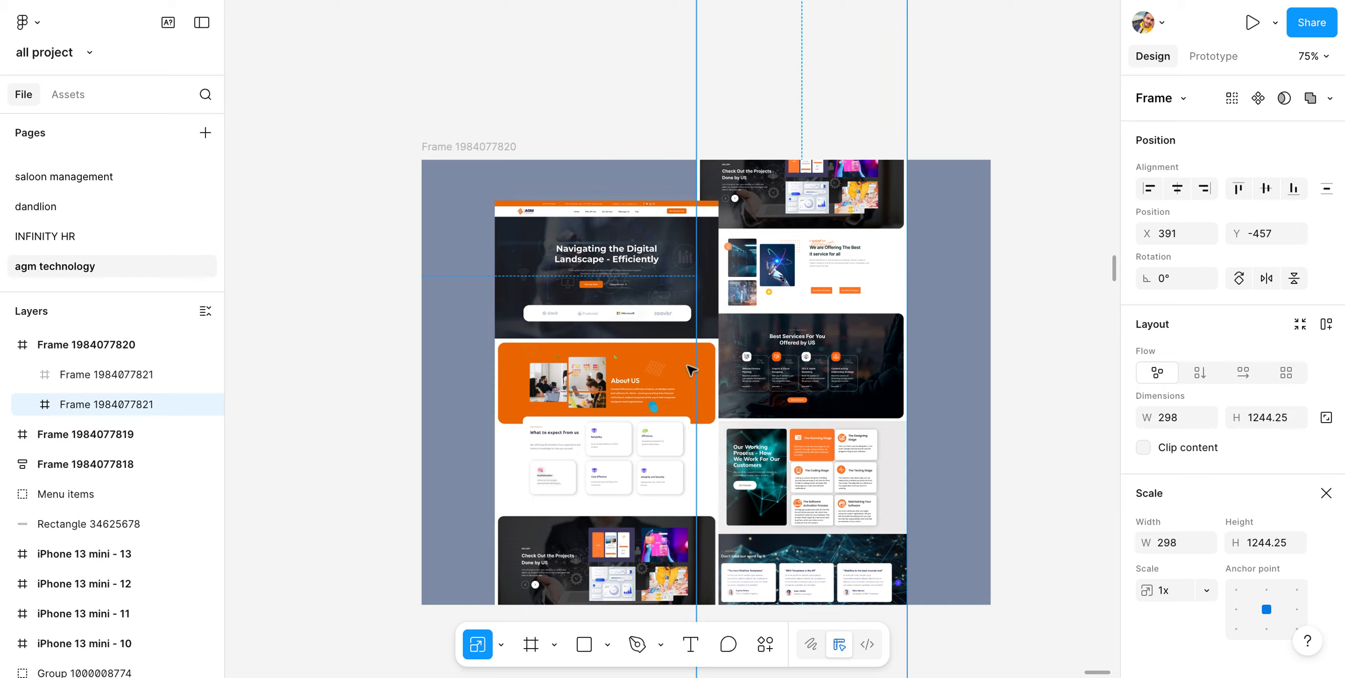
# Select the front and back images together, try centring them horizontally in the frame, and undo that alignment
pyautogui.click(655, 377)
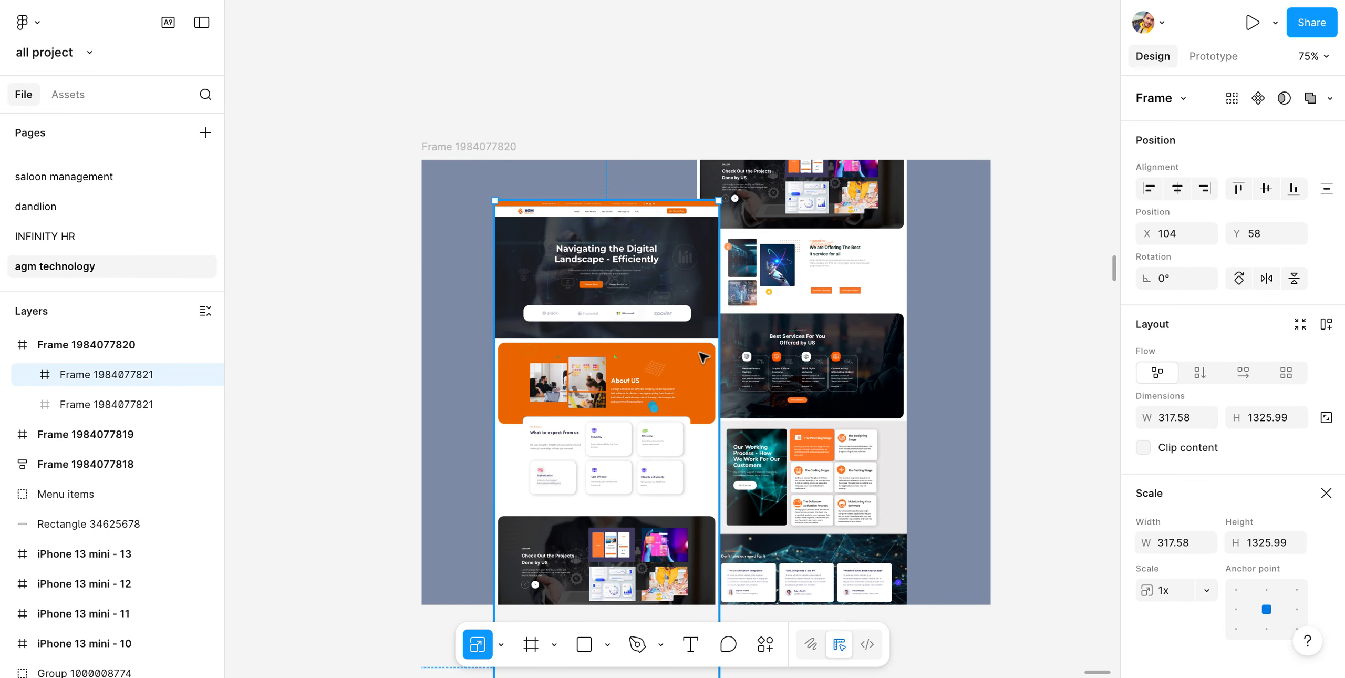
pyautogui.keyDown('shift'); pyautogui.click(725, 331); pyautogui.keyUp('shift')
pyautogui.rightClick(756, 331)
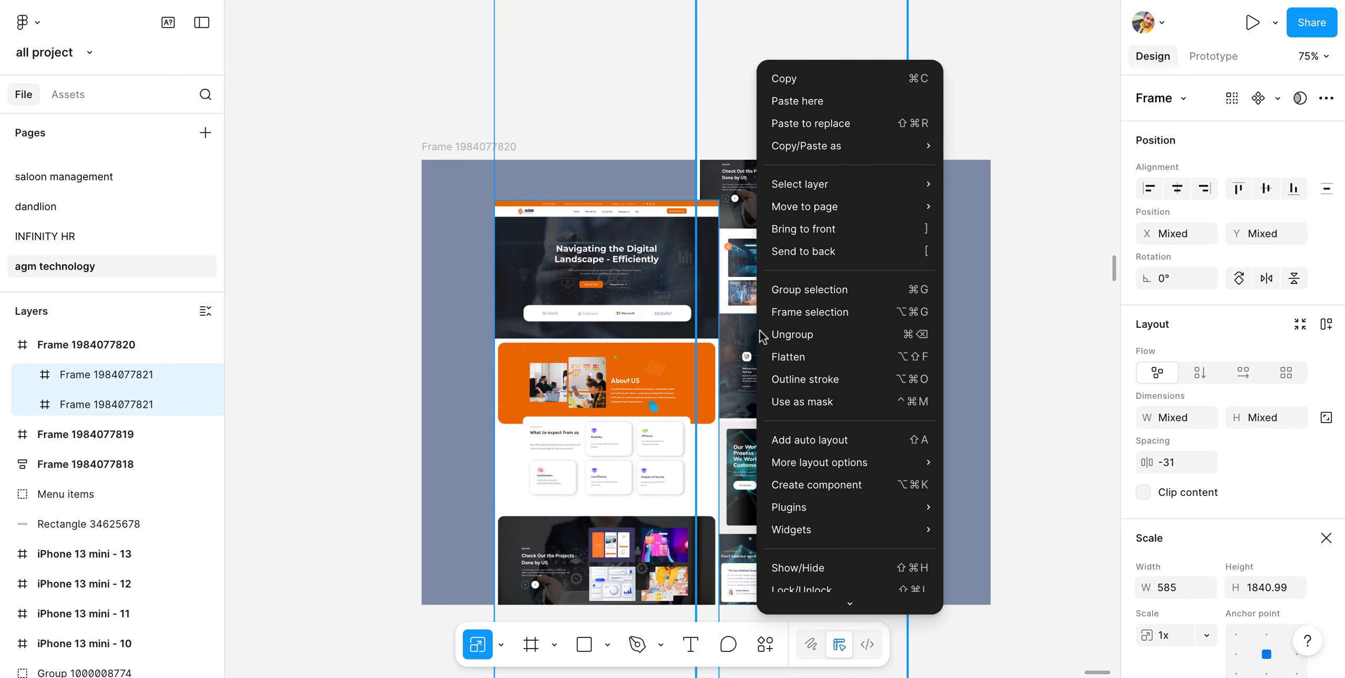
pyautogui.press('Escape')
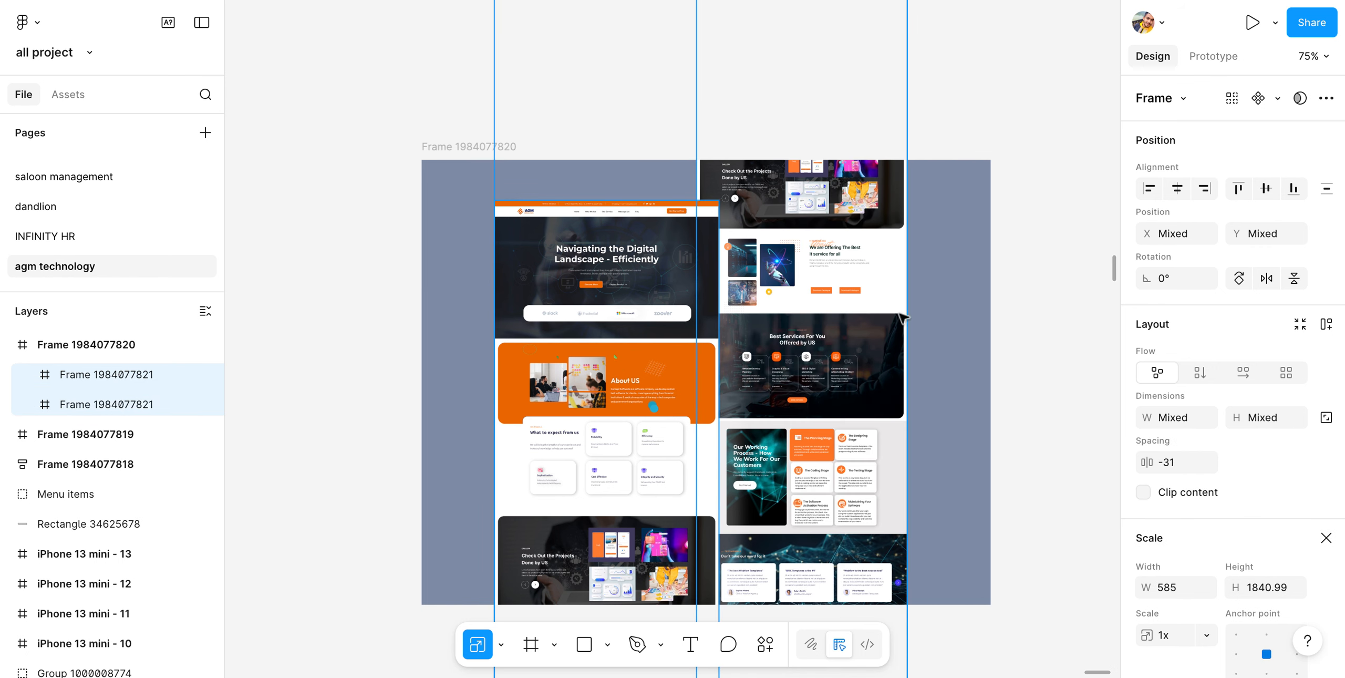
pyautogui.click(1172, 189)
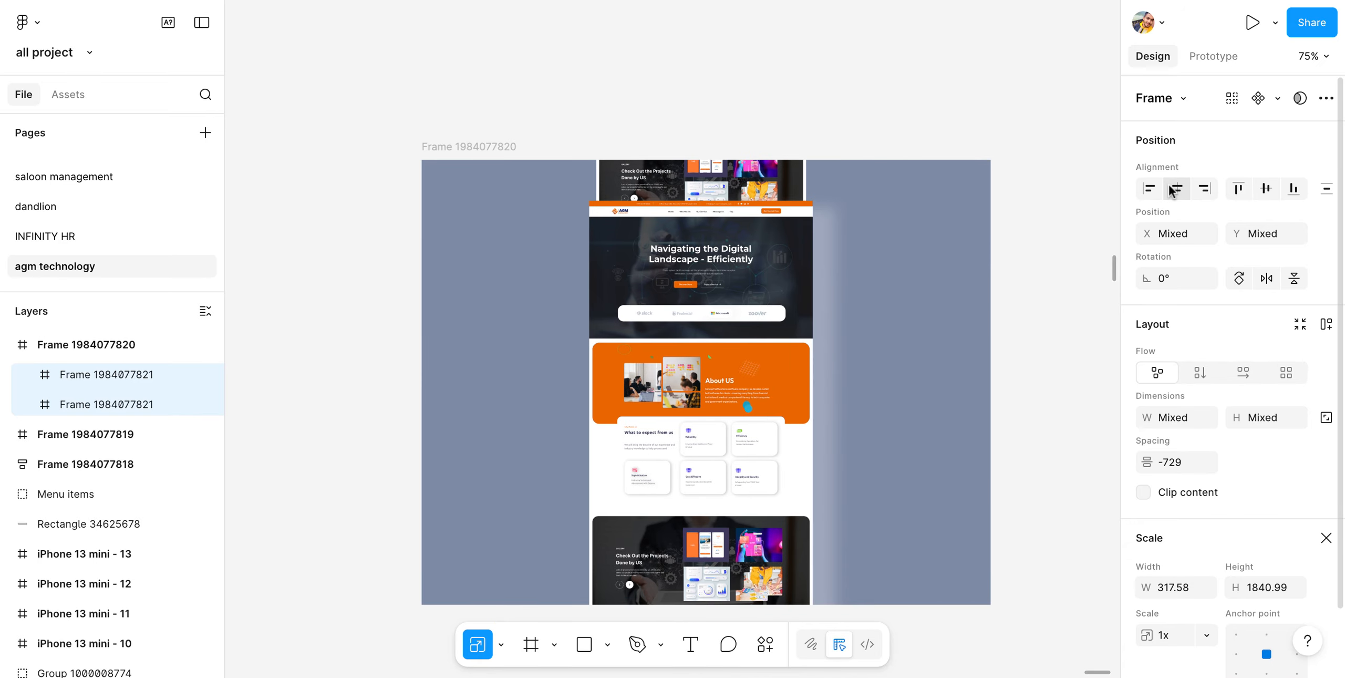
pyautogui.press('super+z')
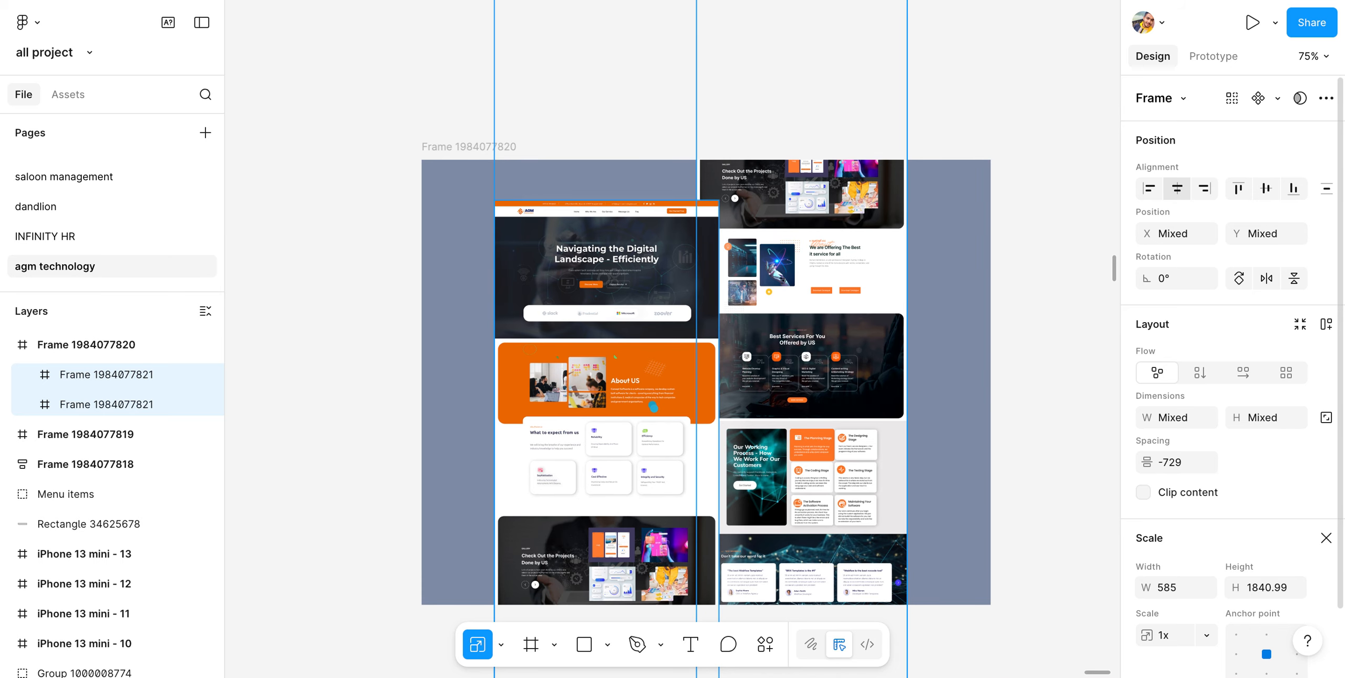
# Group the two selected images, centre the group horizontally in the frame, and clear the selection
pyautogui.press('super+g')
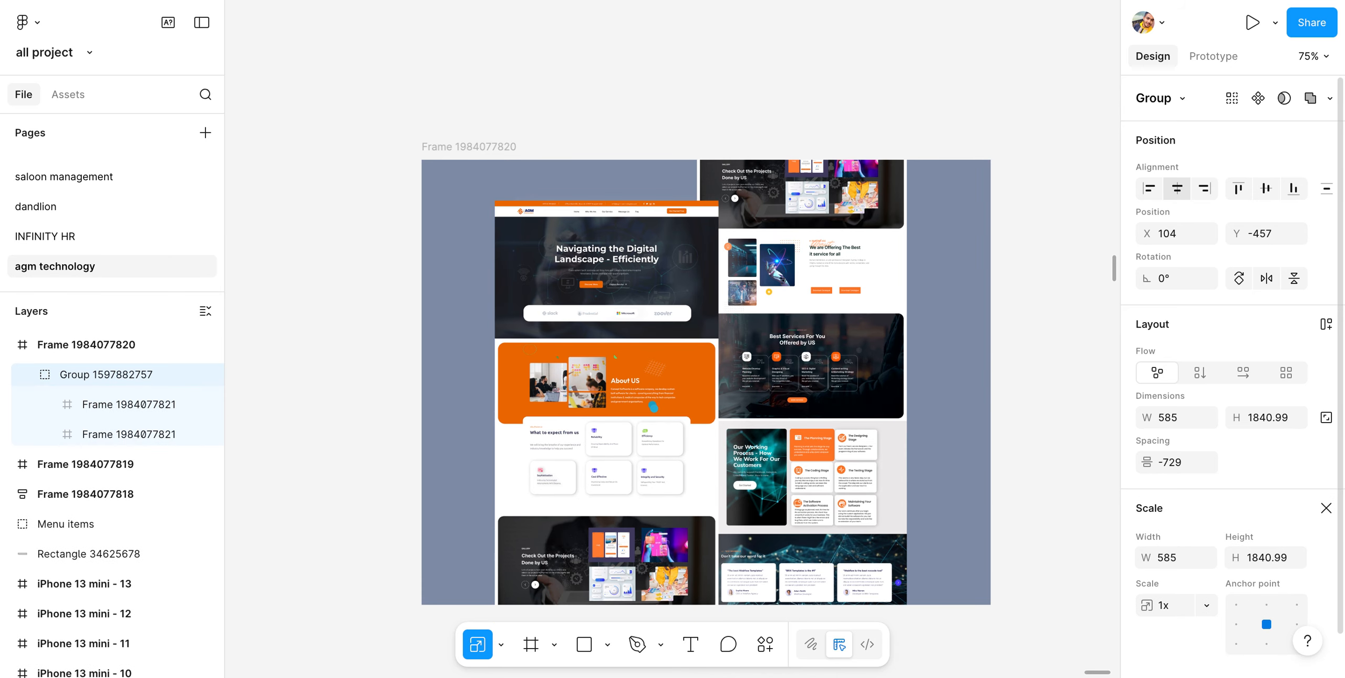
pyautogui.click(1177, 192)
pyautogui.click(1081, 270)
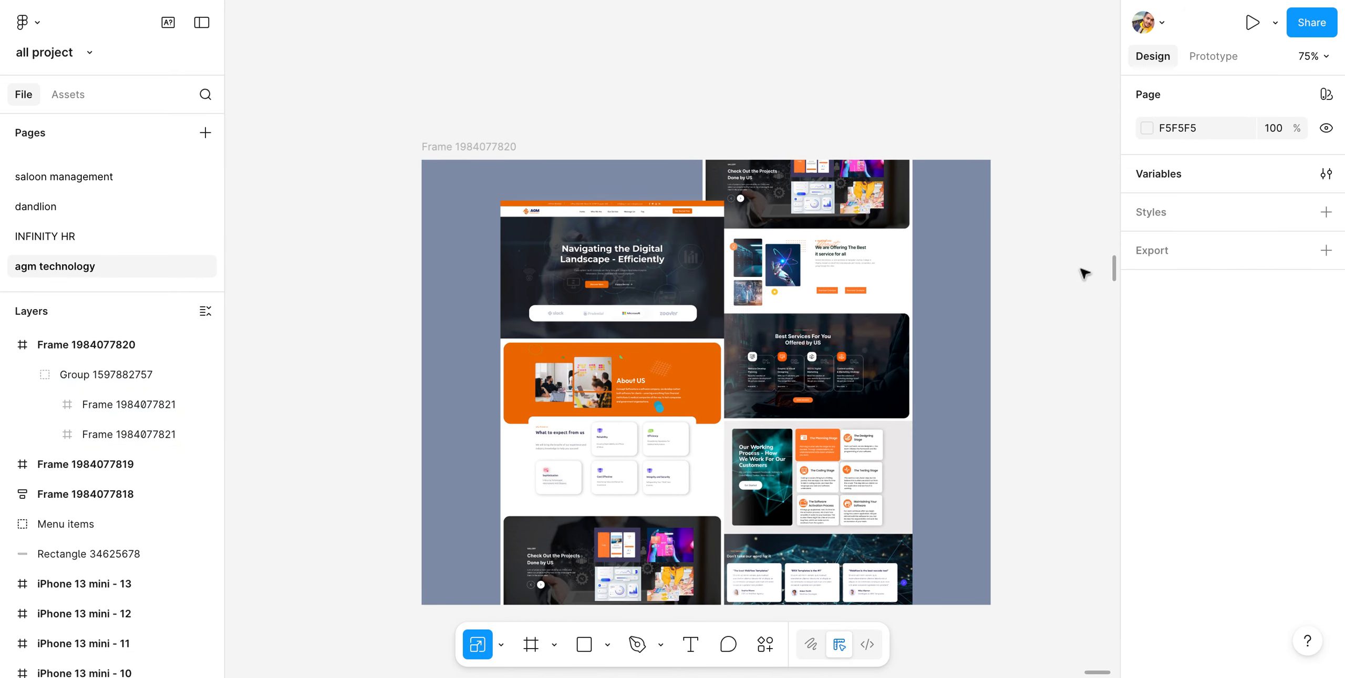
# Rename the 808 × 632 presentation frame as MOCKUP and deselect it
pyautogui.scroll(5, 1084, 273)
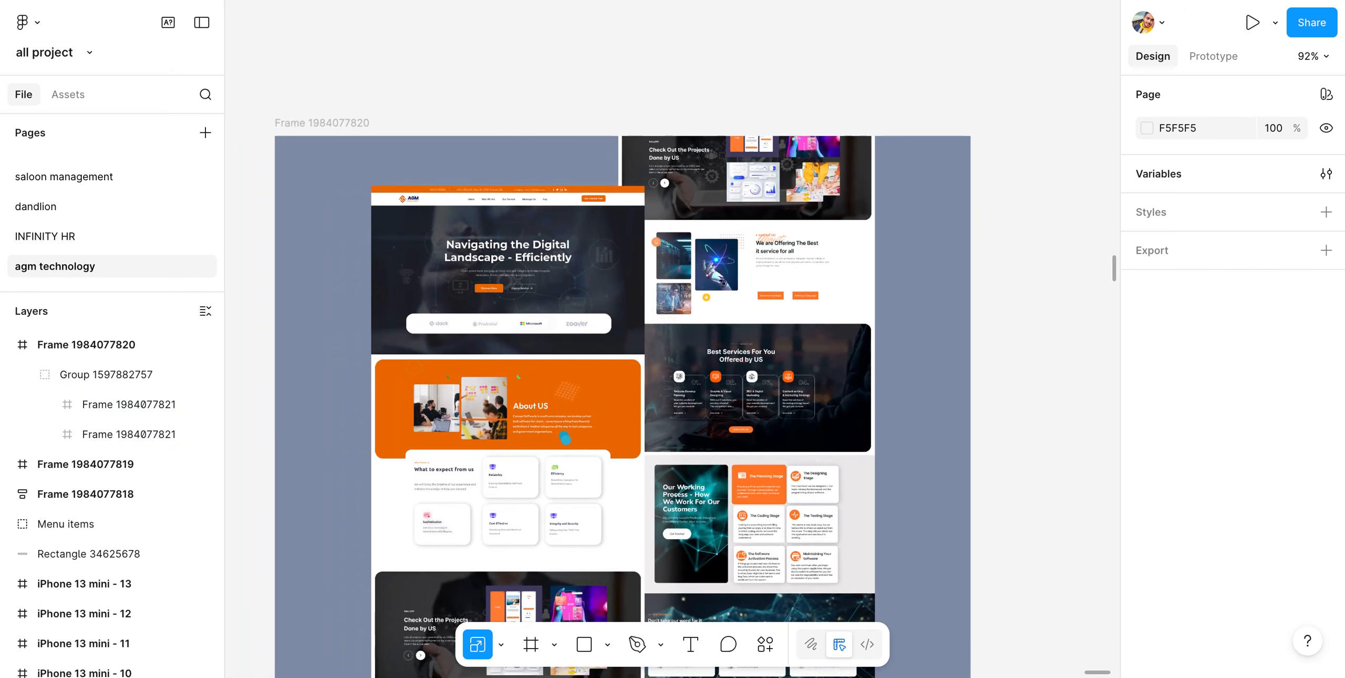
pyautogui.scroll(-3, 672, 367)
pyautogui.scroll(1, 673, 368)
pyautogui.hscroll(-1, 673, 368)
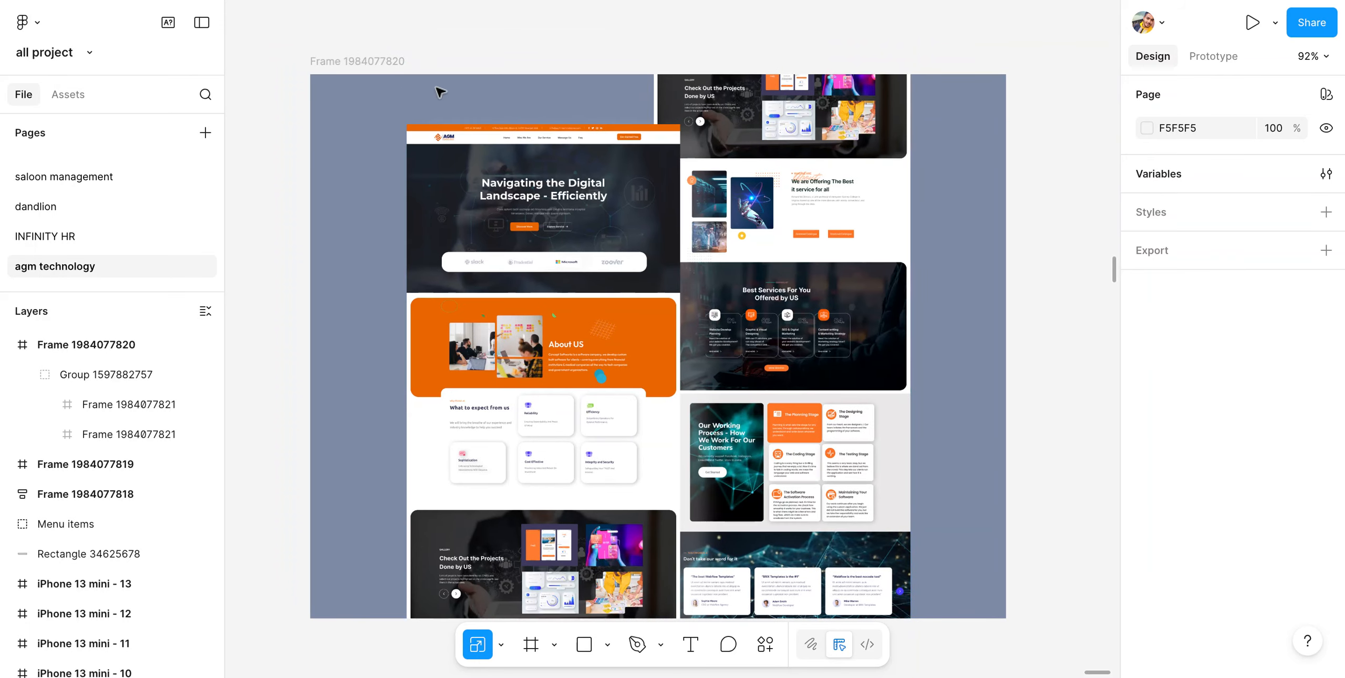
pyautogui.doubleClick(391, 62)
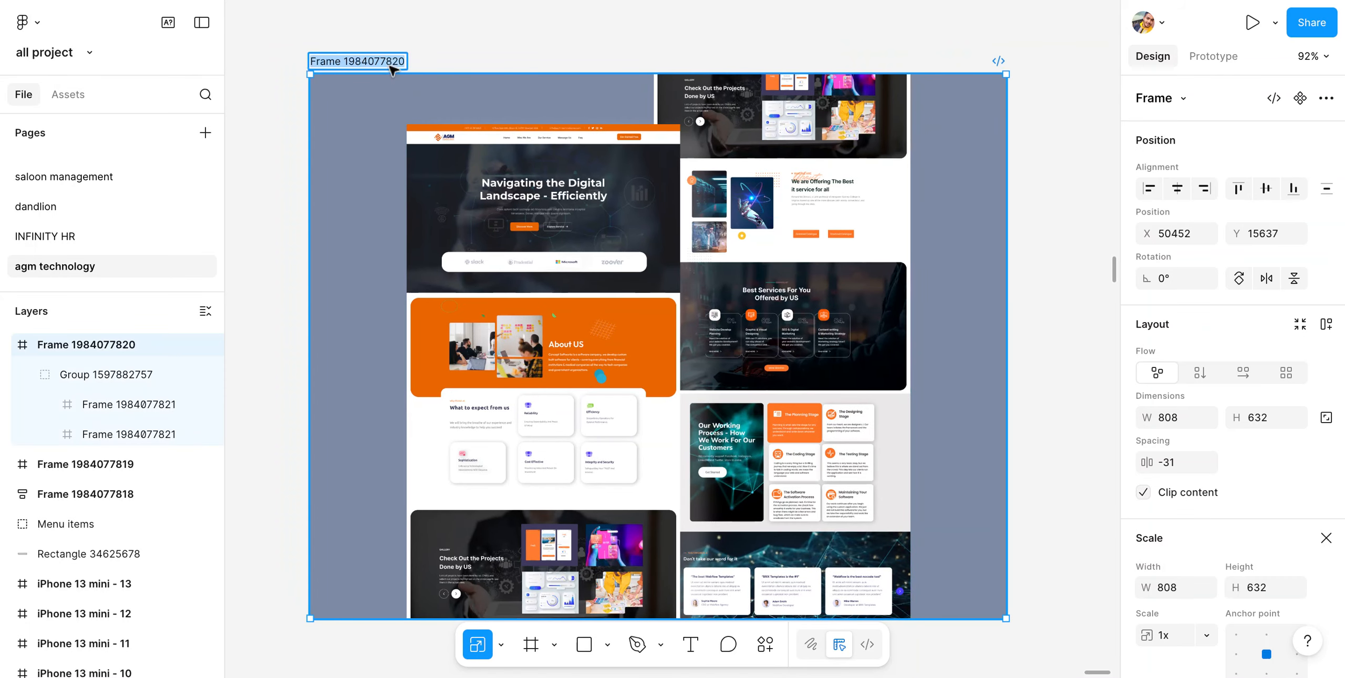
pyautogui.write('MOCKUP')
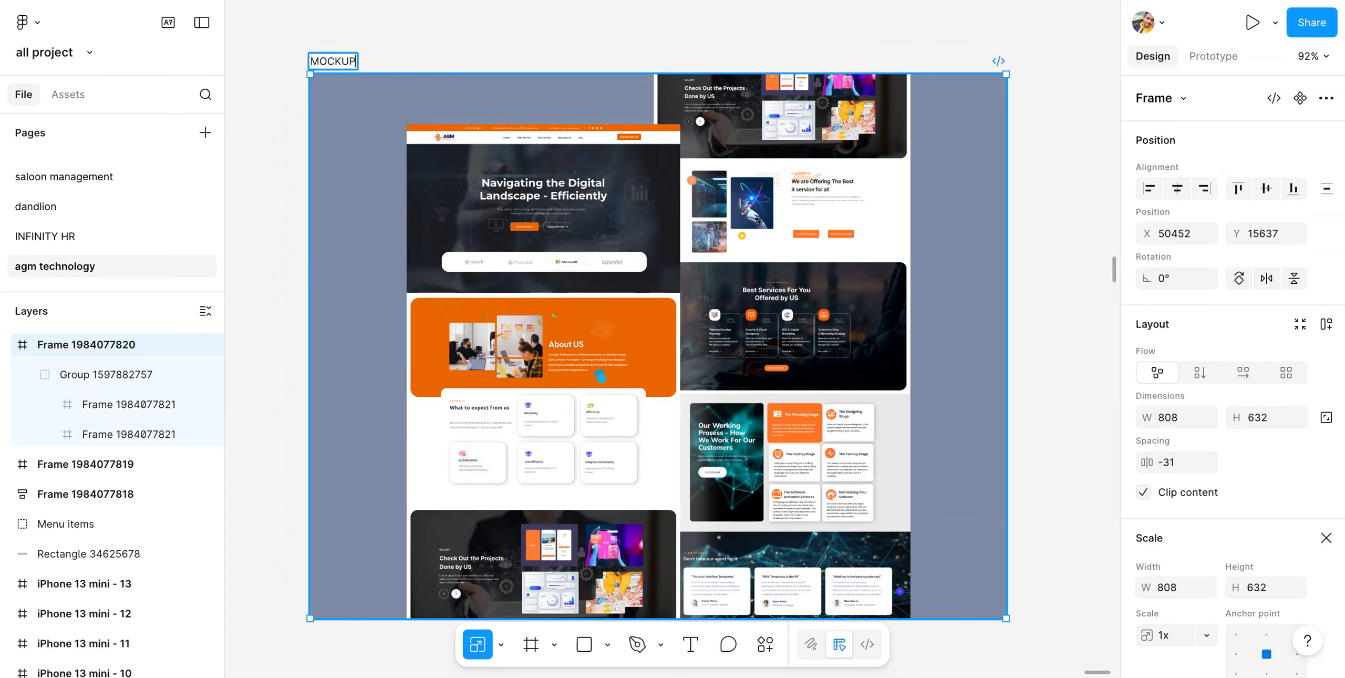
pyautogui.press('Return')
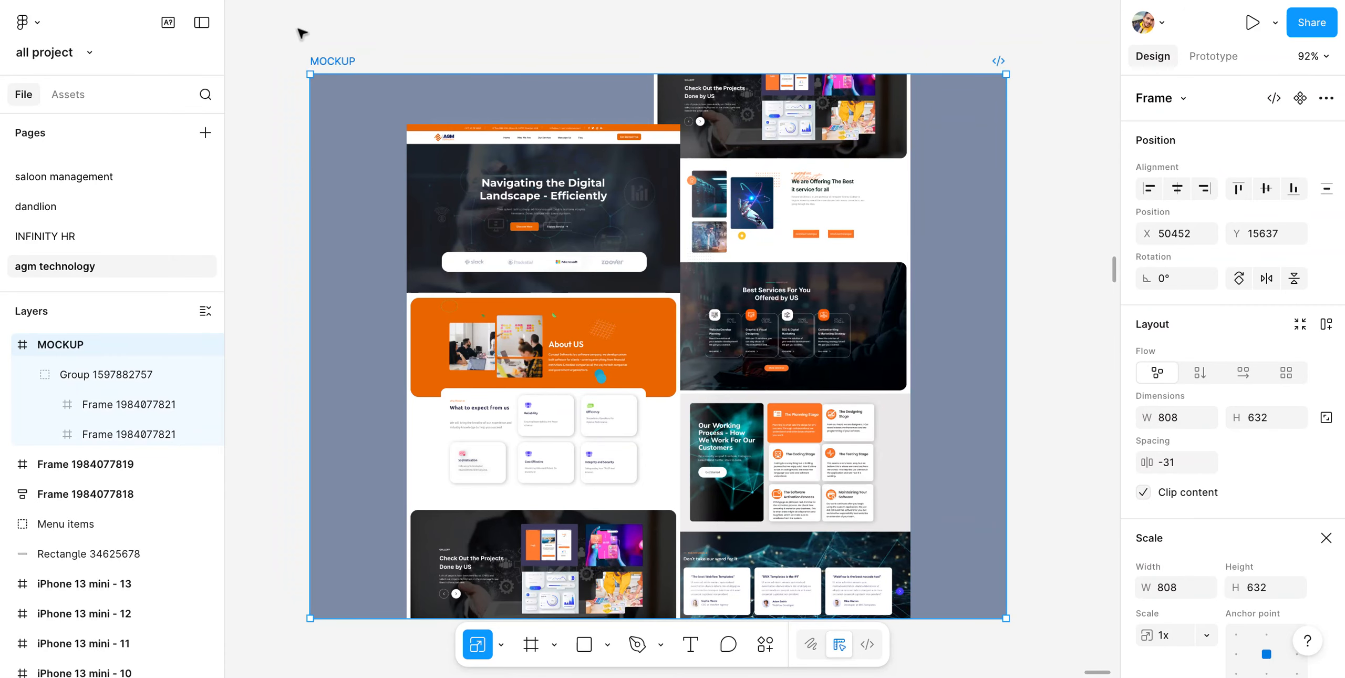
pyautogui.click(363, 41)
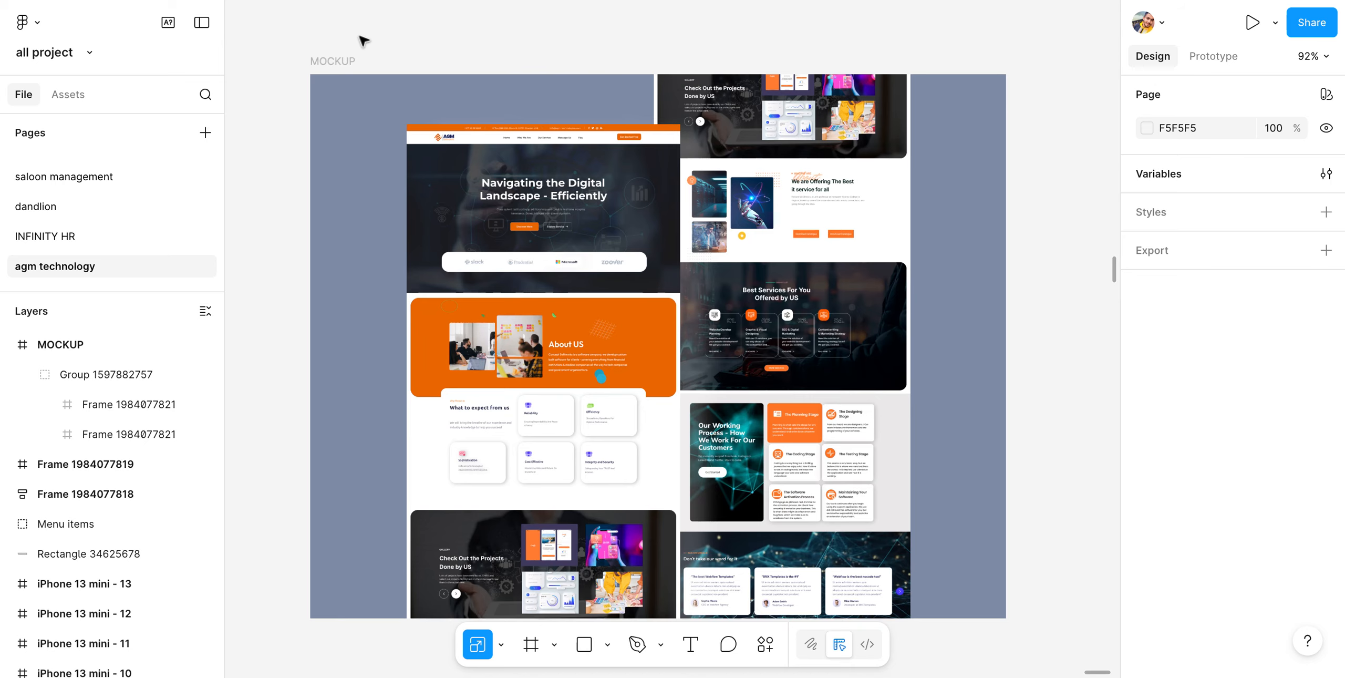